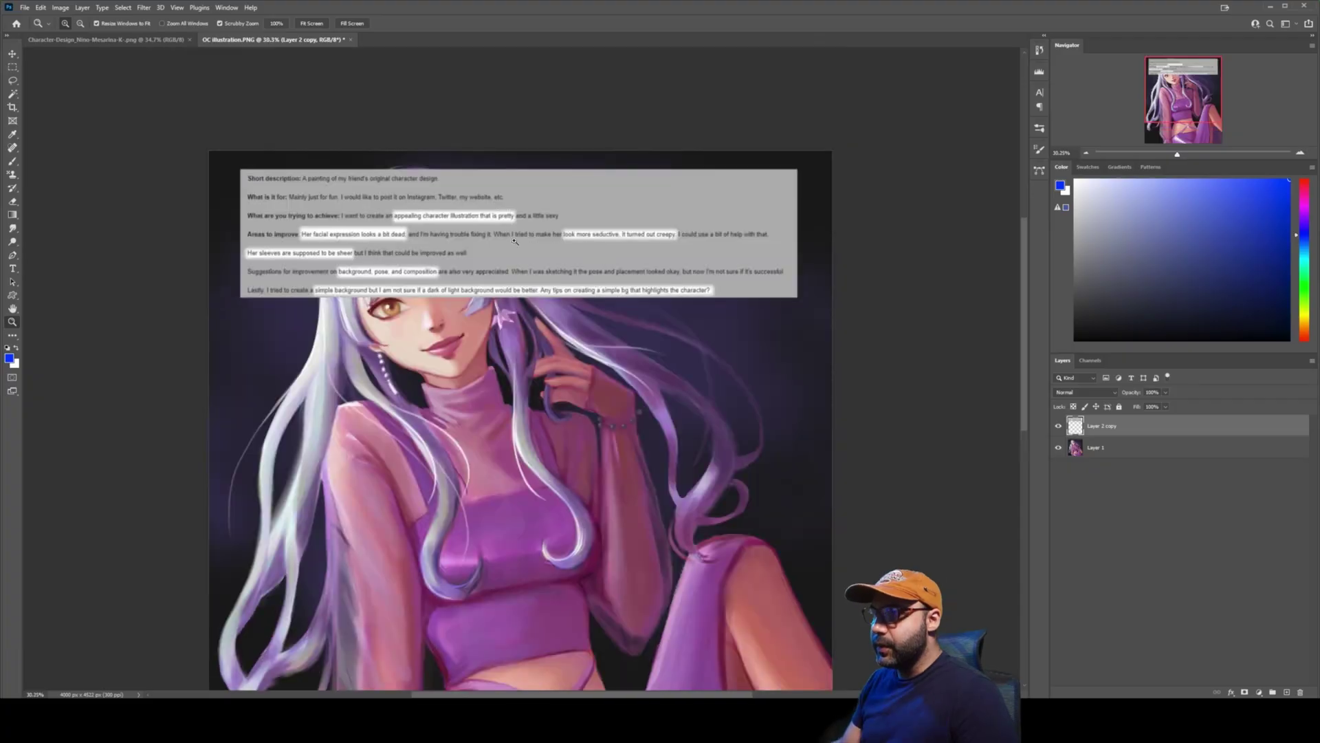
Switch to the reference image board beside the illustration and examine how light falls on the first group of six portrait photos.
left_click_drag(323, 176, 524, 210)
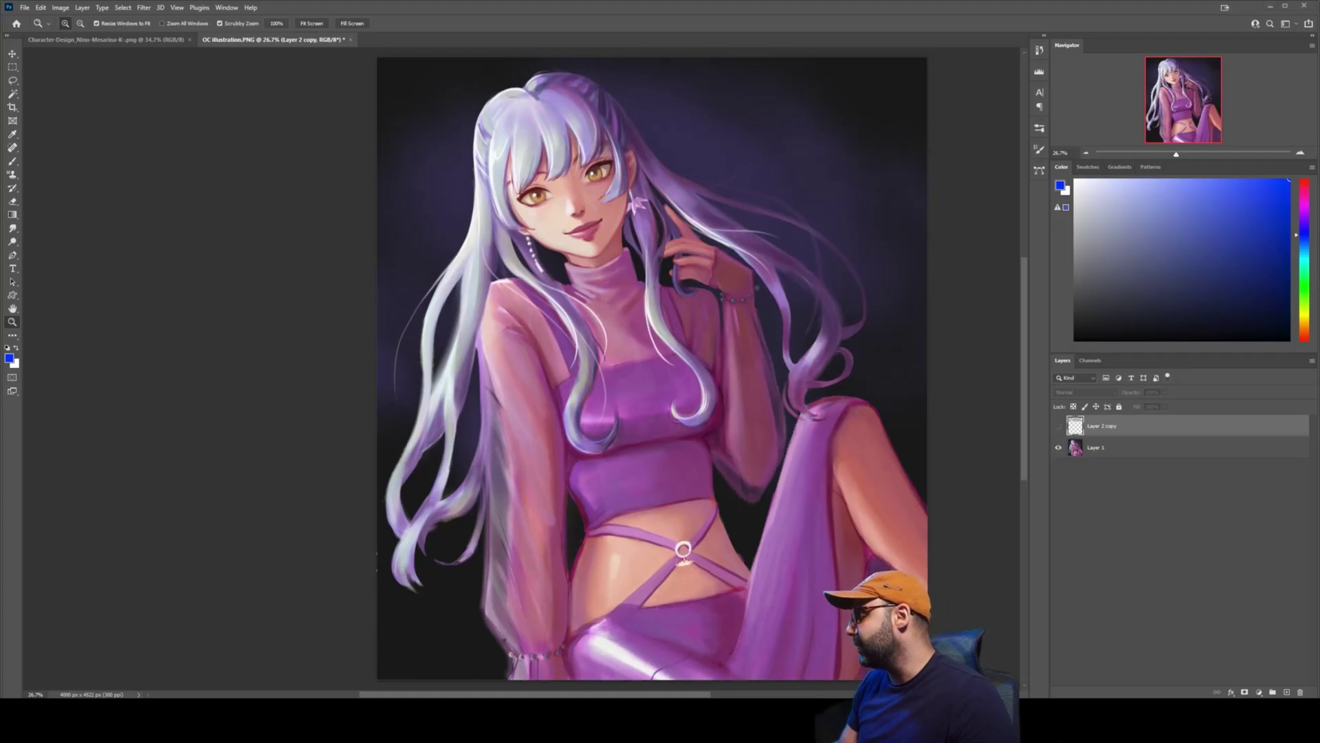
key("alt+Tab")
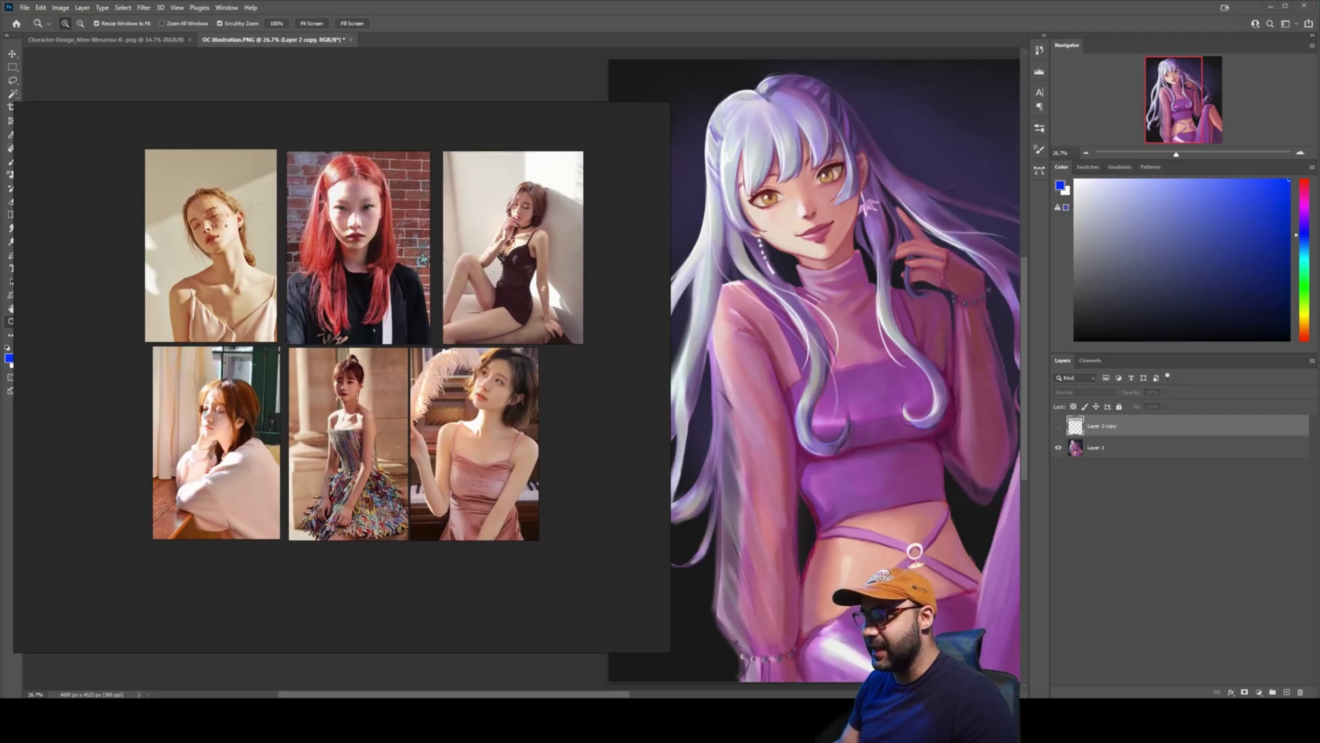
scroll(223, 193, "up", 3)
scroll(344, 355, "down", 2)
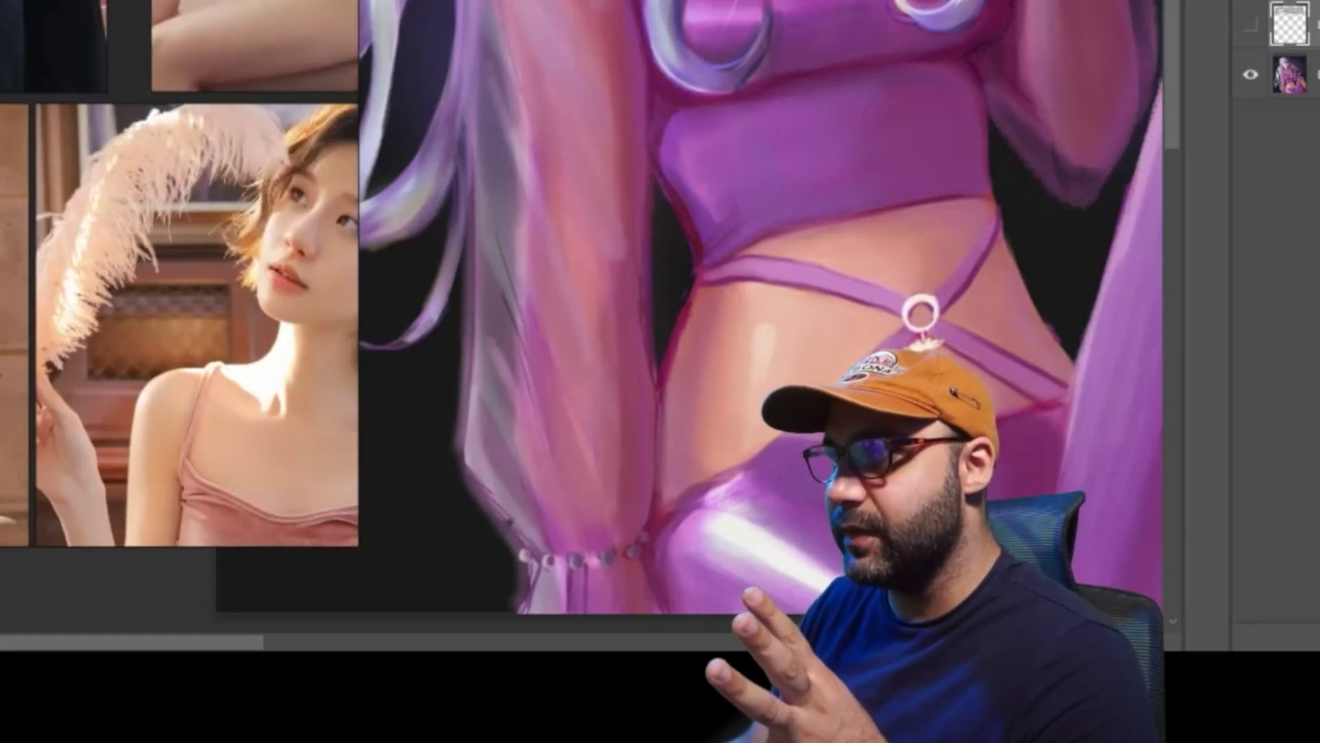
scroll(179, 274, "down", 2)
scroll(179, 273, "up", 3)
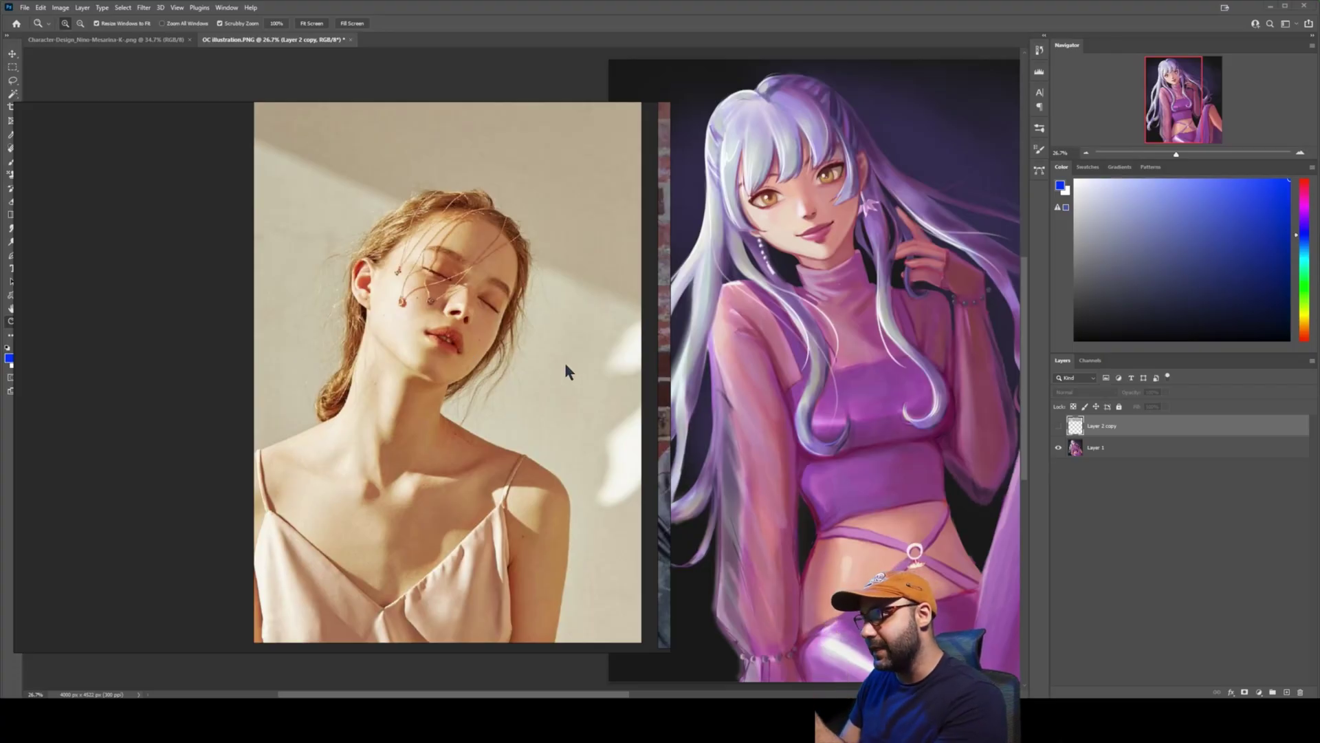
scroll(554, 364, "down", 5)
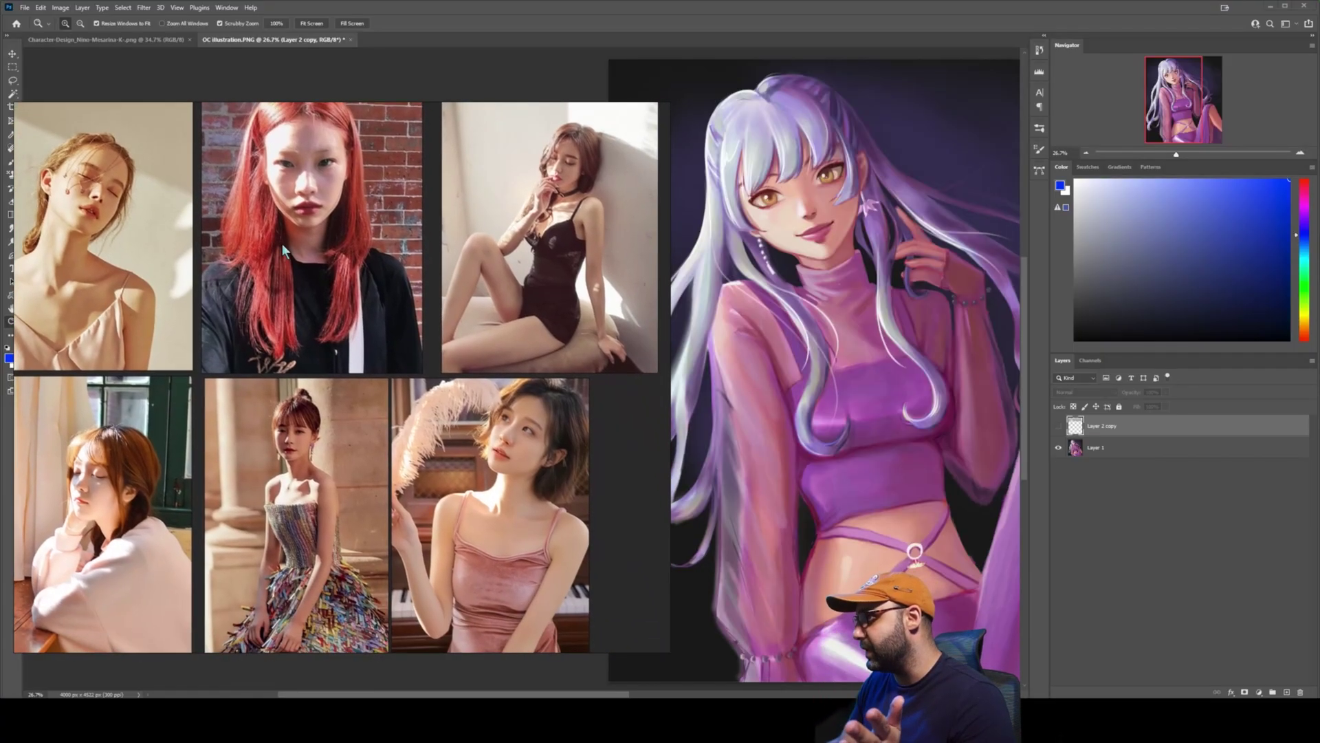
left_click_drag(281, 244, 219, 304)
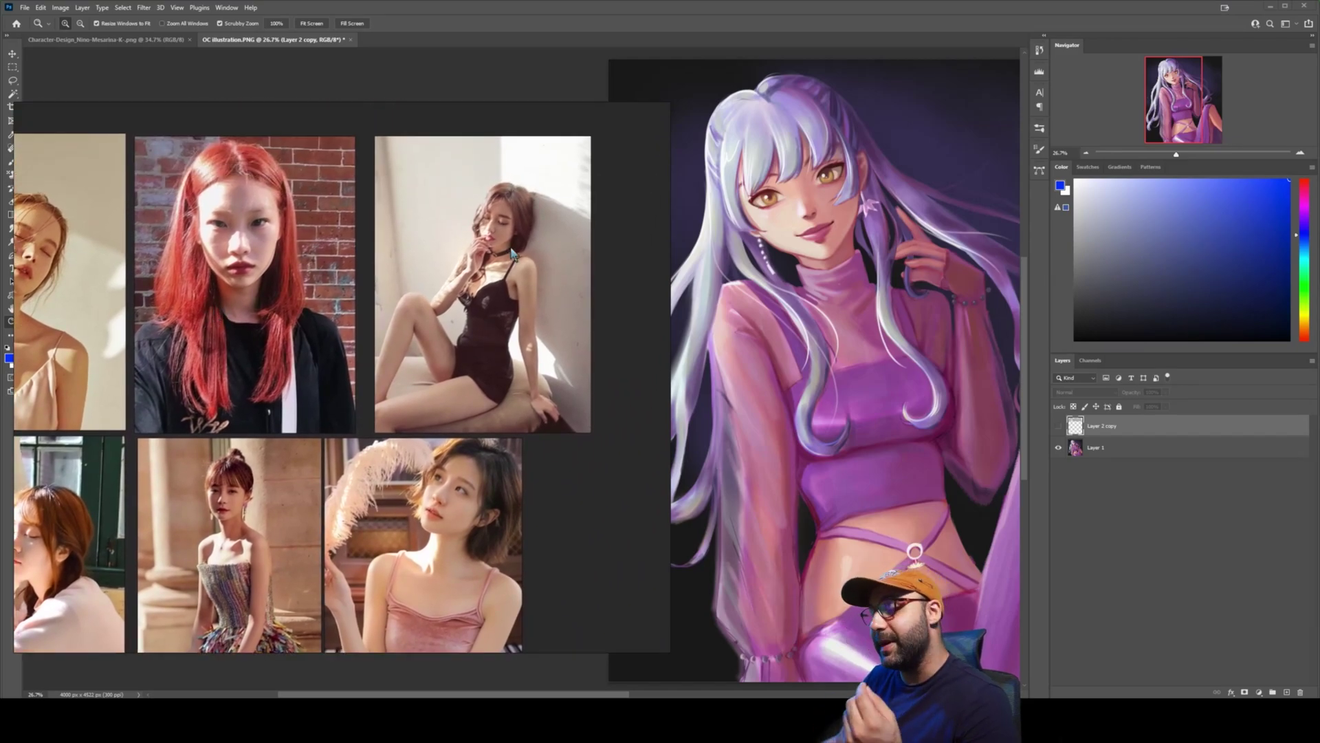
scroll(559, 213, "up", 3)
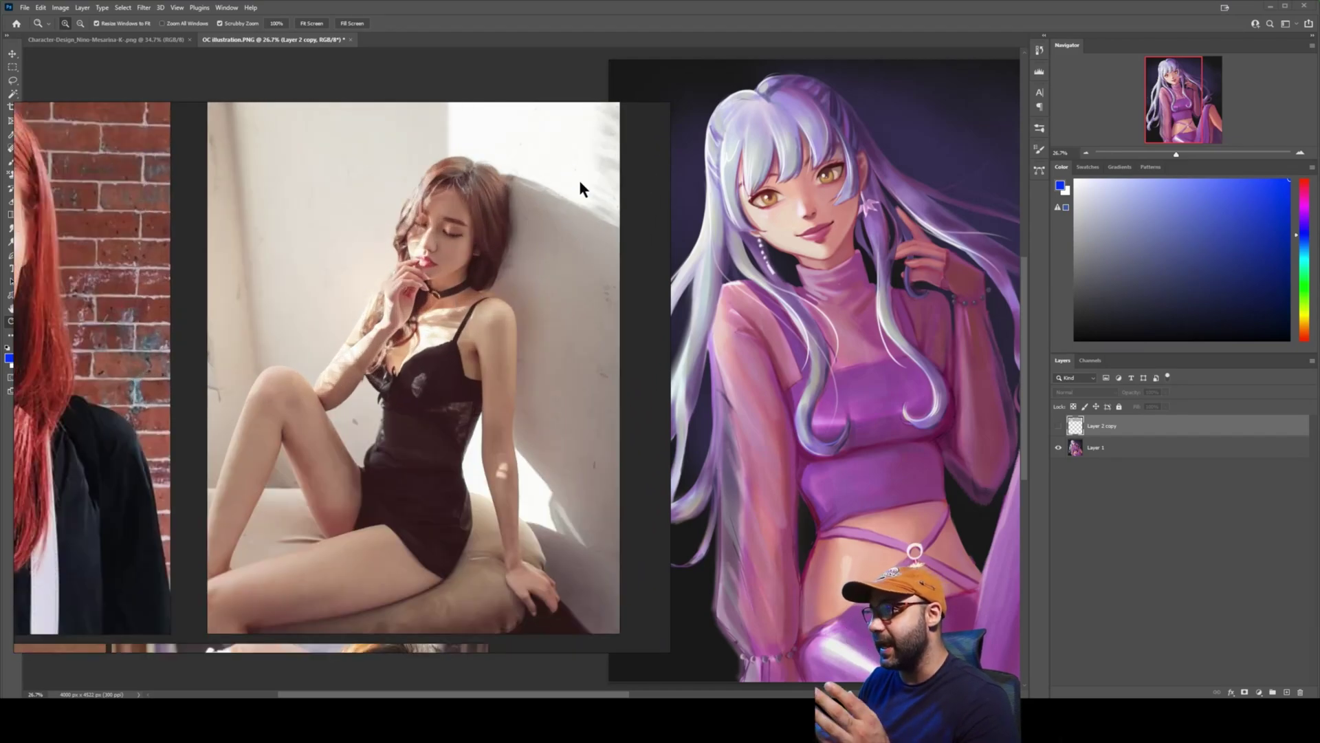
scroll(520, 217, "down", 5)
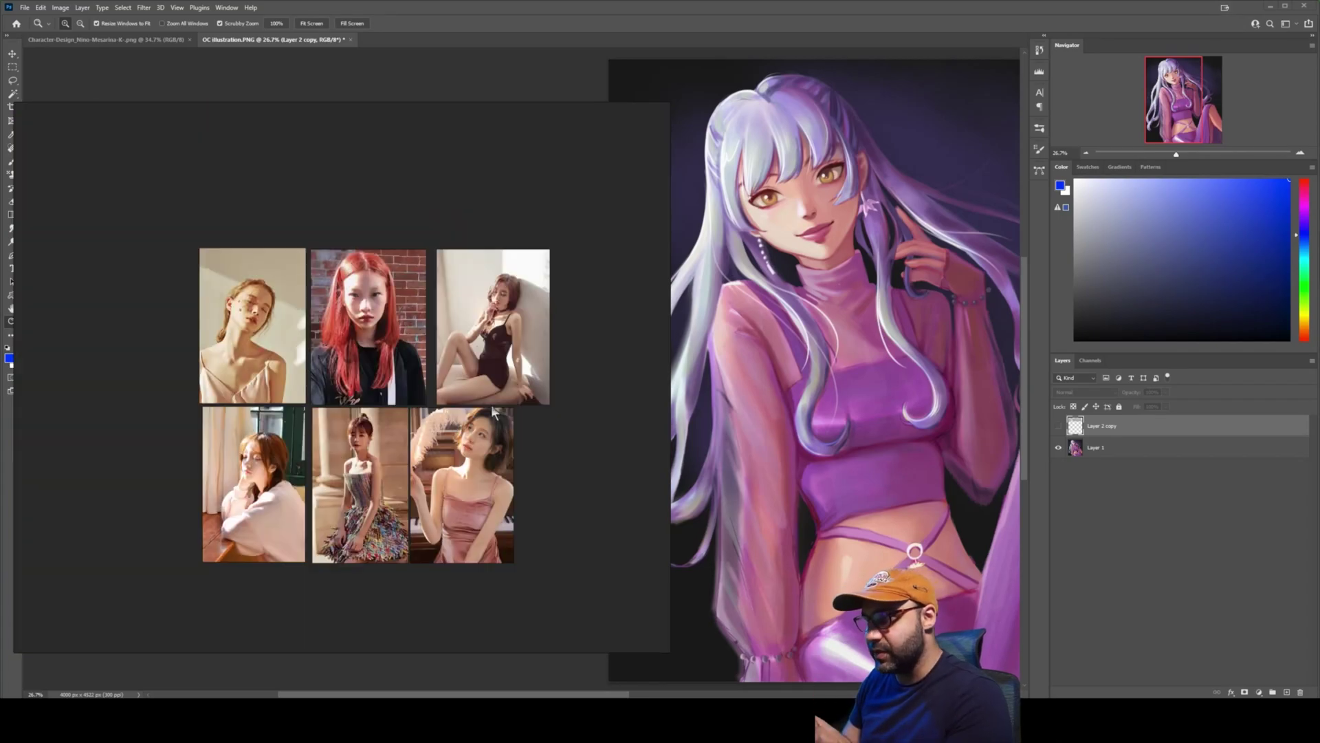
Examine the other photo groups on the reference board, including the backlit portraits and the colored stage-light portraits.
left_click_drag(493, 407, 419, 304)
left_click_drag(509, 431, 468, 212)
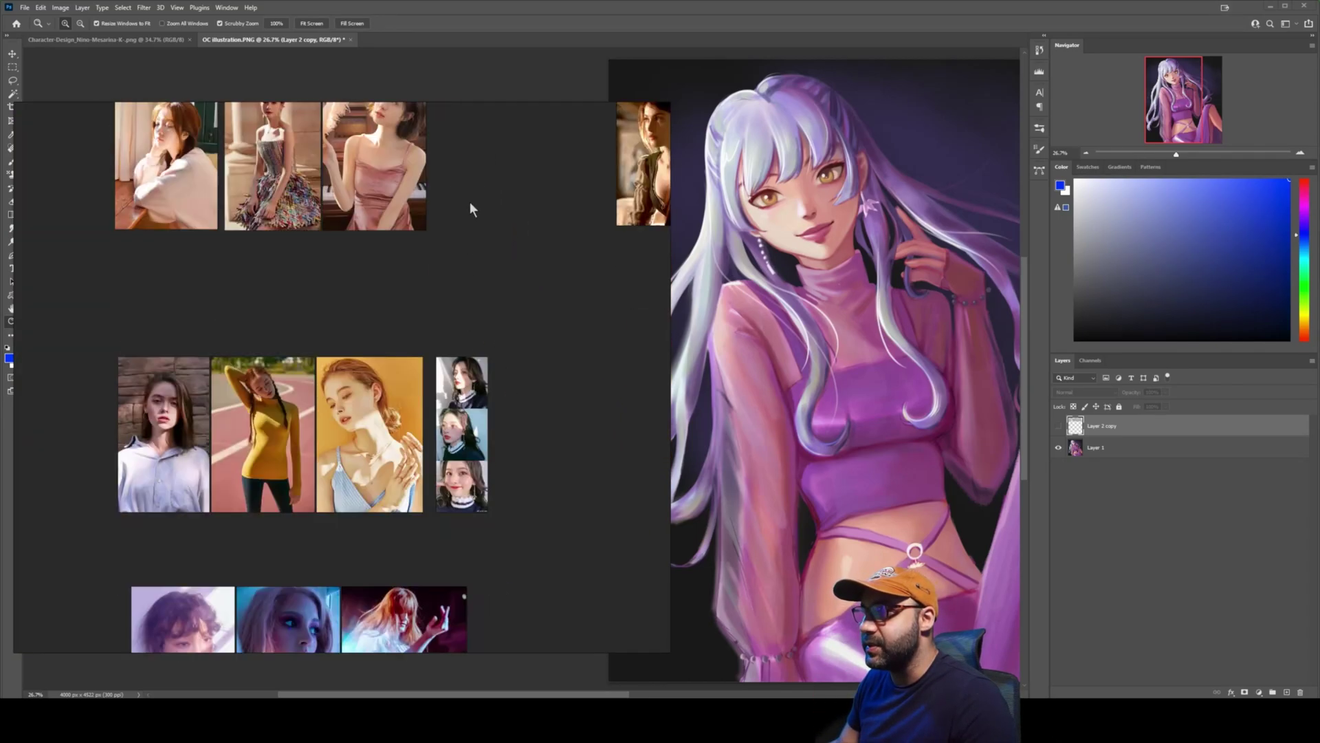
scroll(234, 389, "up", 5)
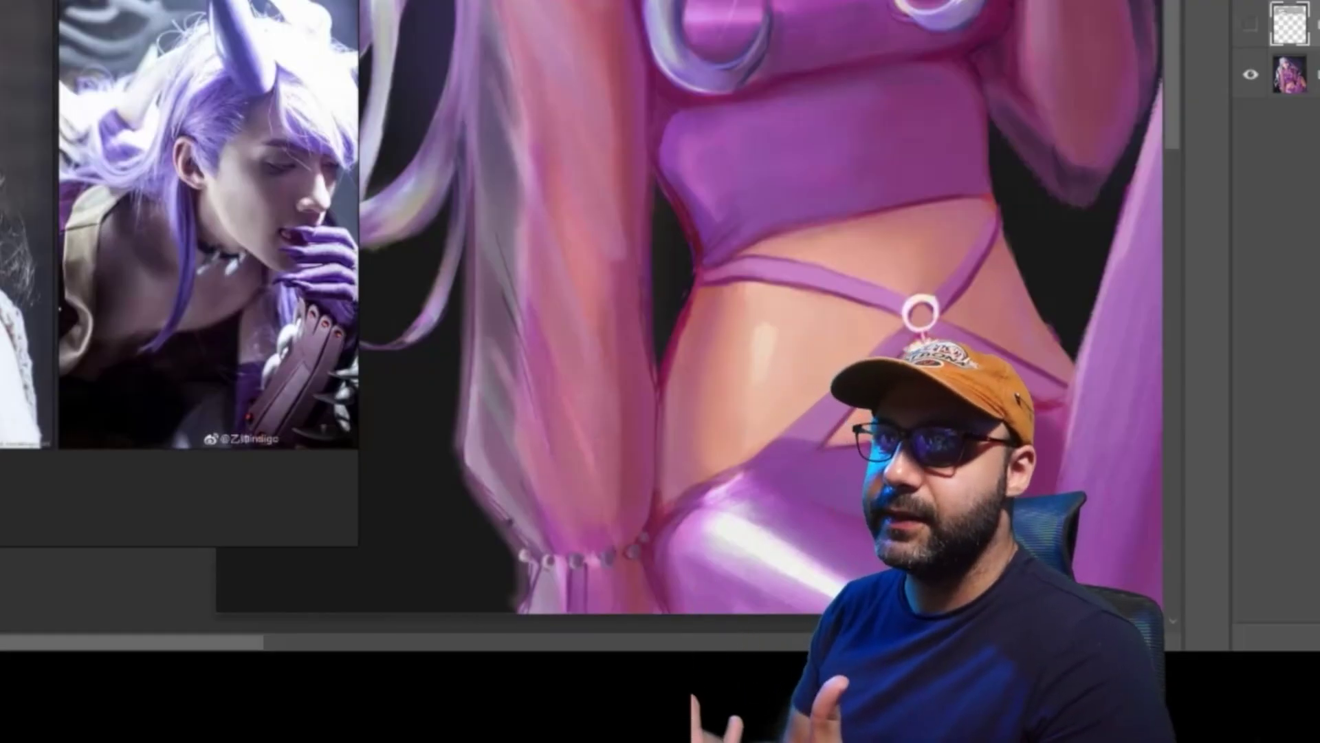
mouse_move(584, 328)
left_mouse_down()
mouse_move(497, 321)
mouse_move(550, 297)
mouse_move(597, 303)
mouse_move(607, 321)
left_mouse_up()
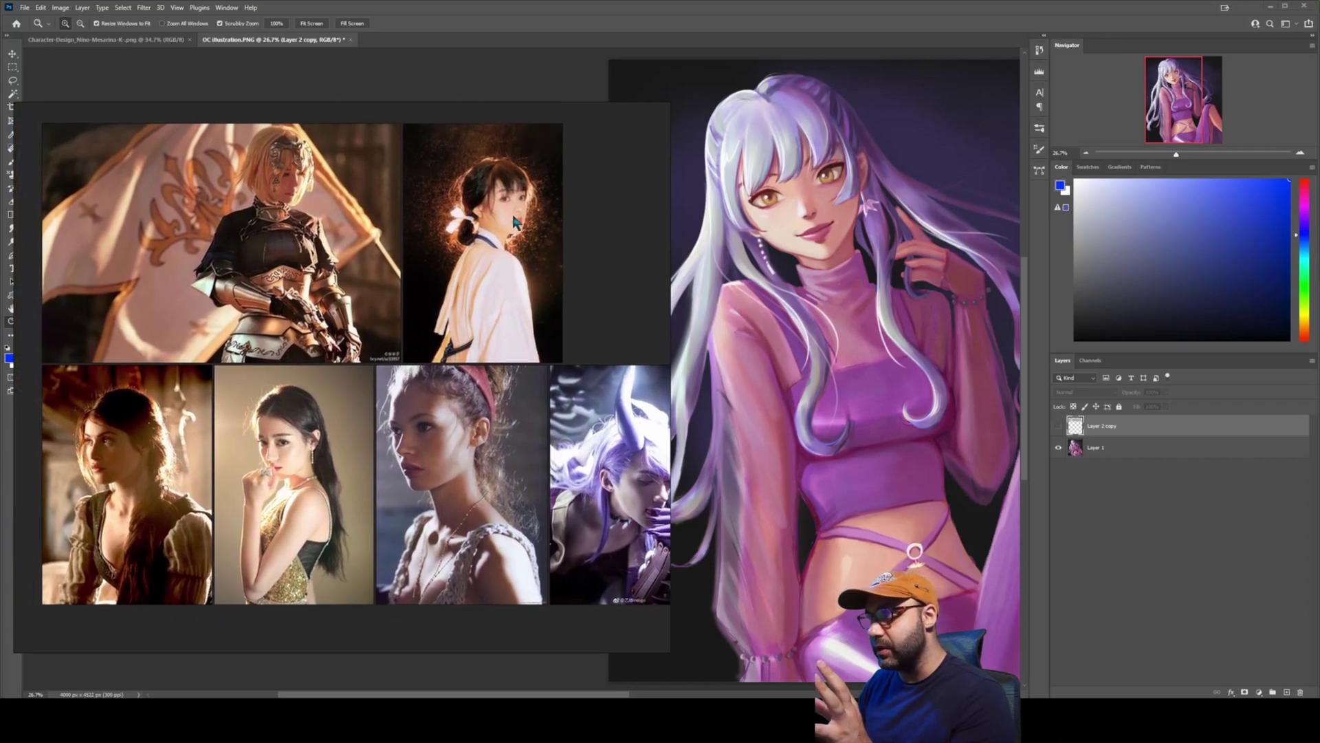
scroll(391, 208, "down", 2)
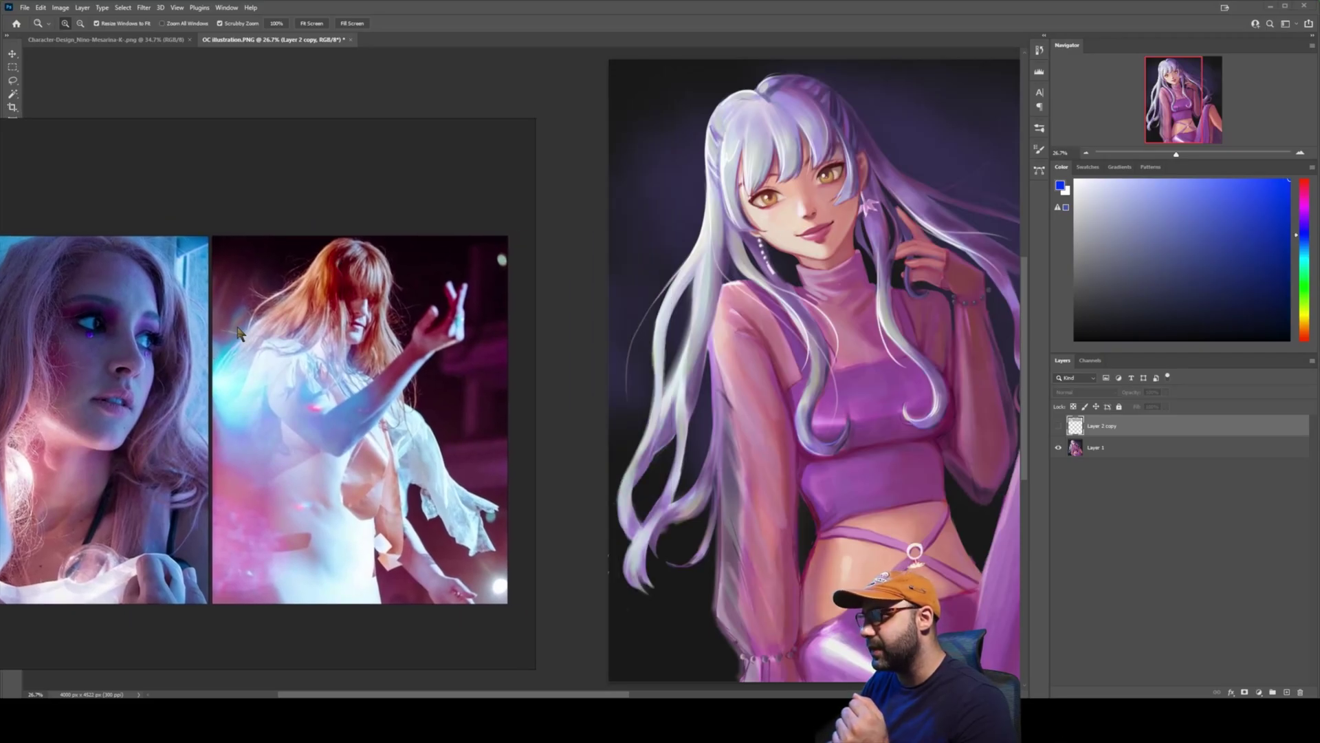
scroll(237, 334, "down", 2)
left_click_drag(212, 281, 344, 577)
scroll(301, 337, "down", 3)
left_click_drag(298, 335, 138, 560)
scroll(141, 560, "up", 4)
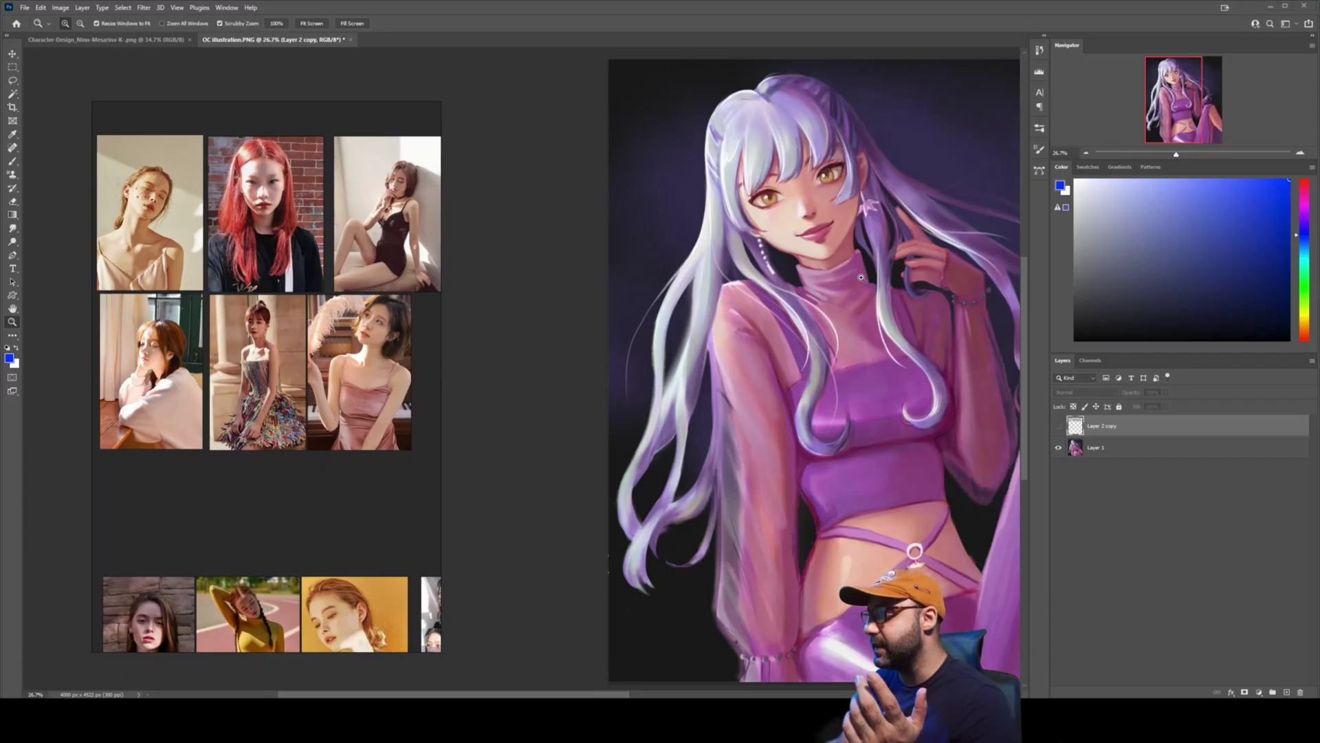
On a new layer above a gray fill, sketch a rough circle and paint a solid white light source to its upper left.
left_click_drag(885, 287, 767, 275)
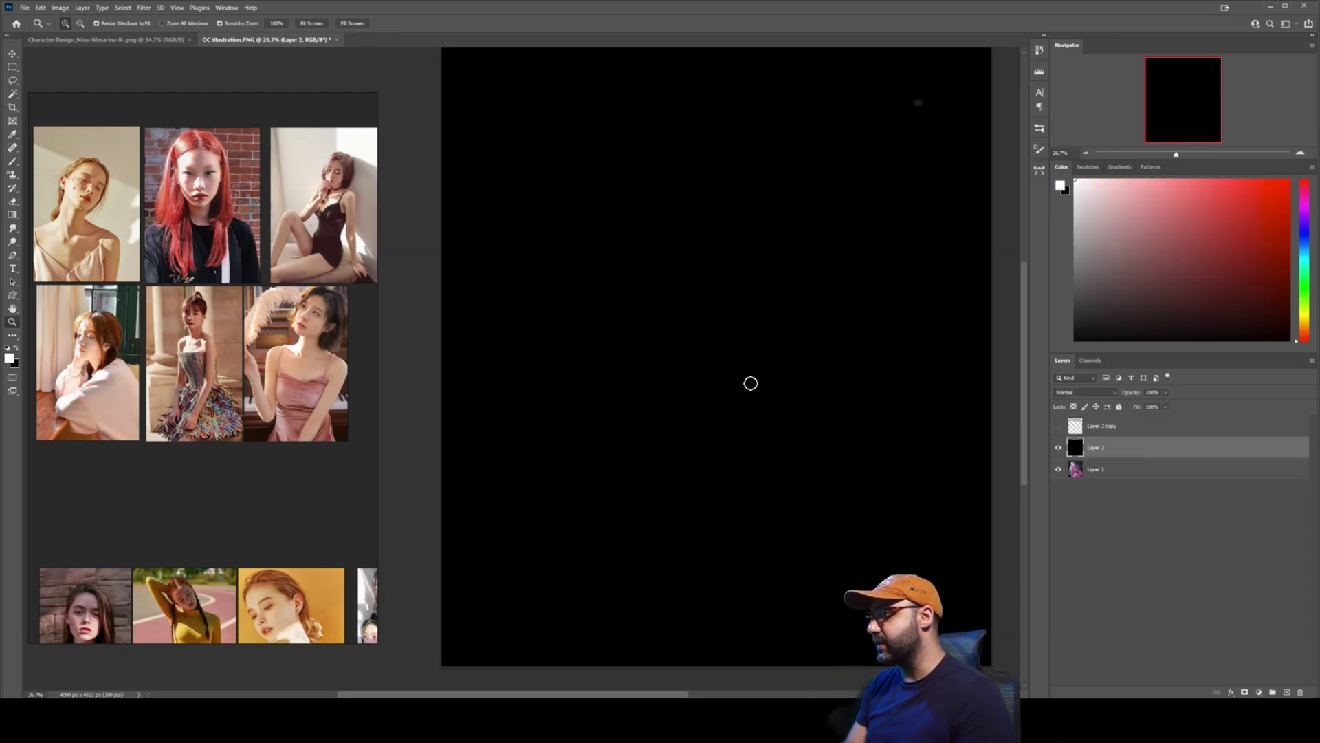
key("ctrl+shift+alt+n")
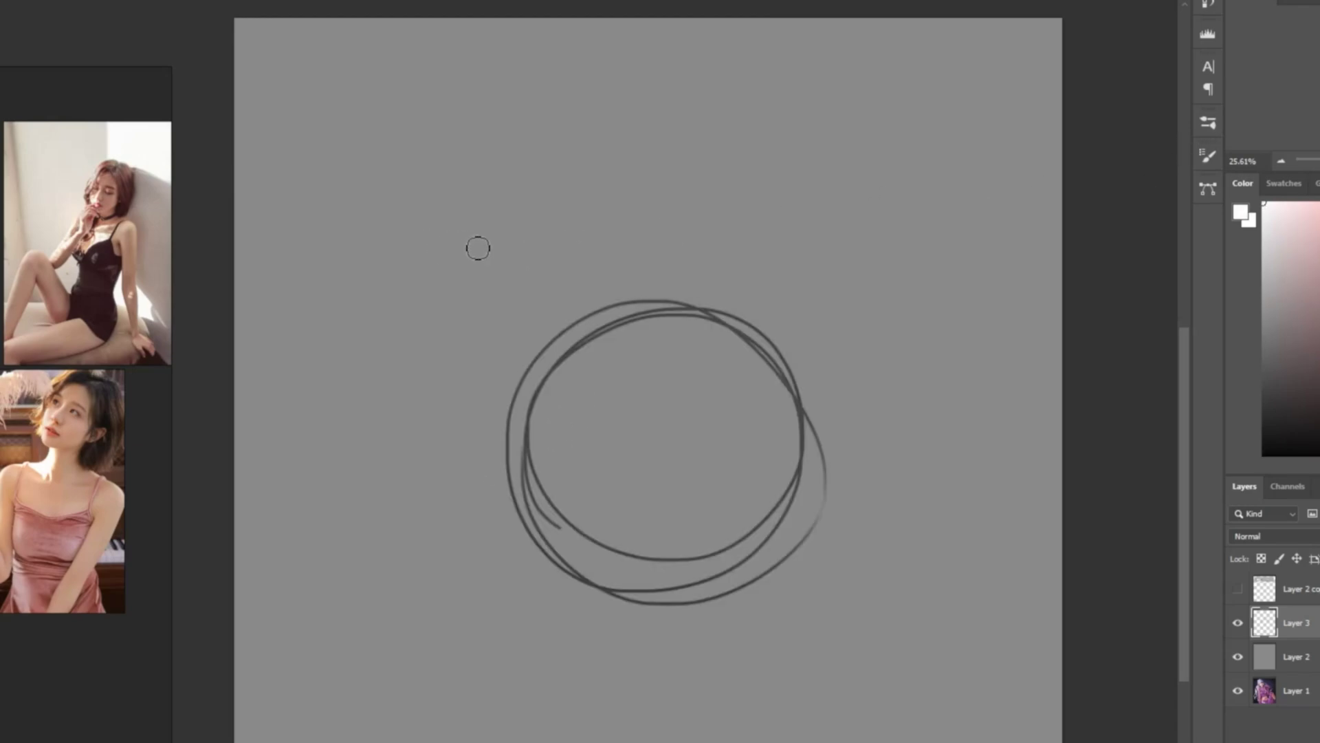
left_click(440, 232)
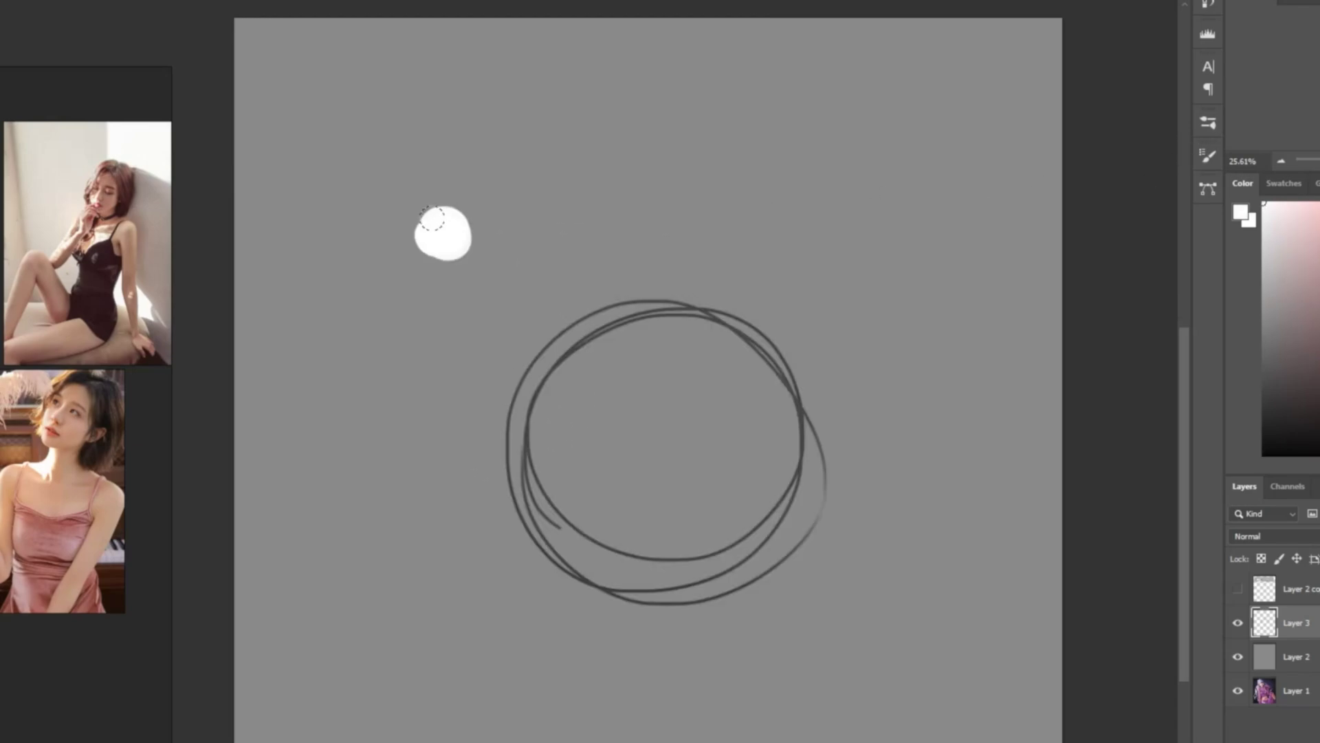
Compare the illustration with the backlit references, and paint a smaller, dimmer soft light to the lower right of the circle.
scroll(466, 80, "up", 4)
left_click_drag(398, 142, 176, 185)
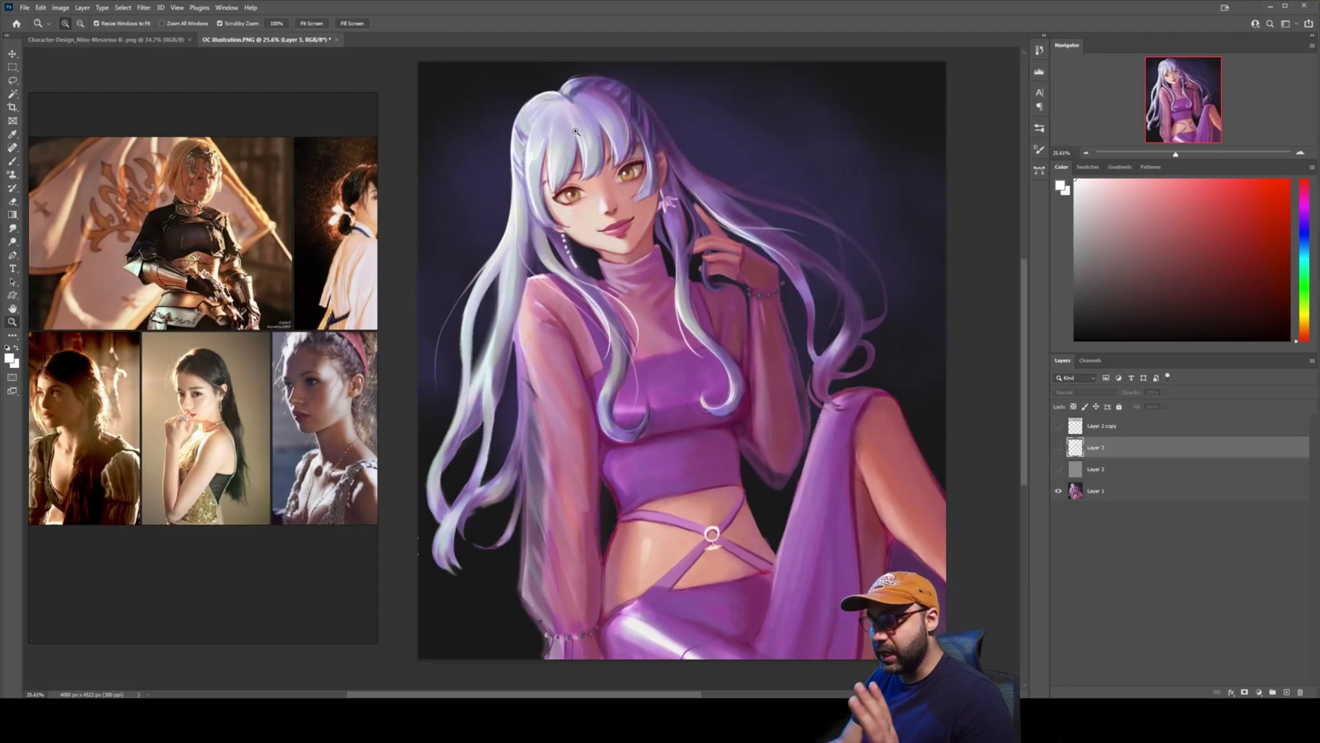
left_click_drag(576, 130, 594, 125)
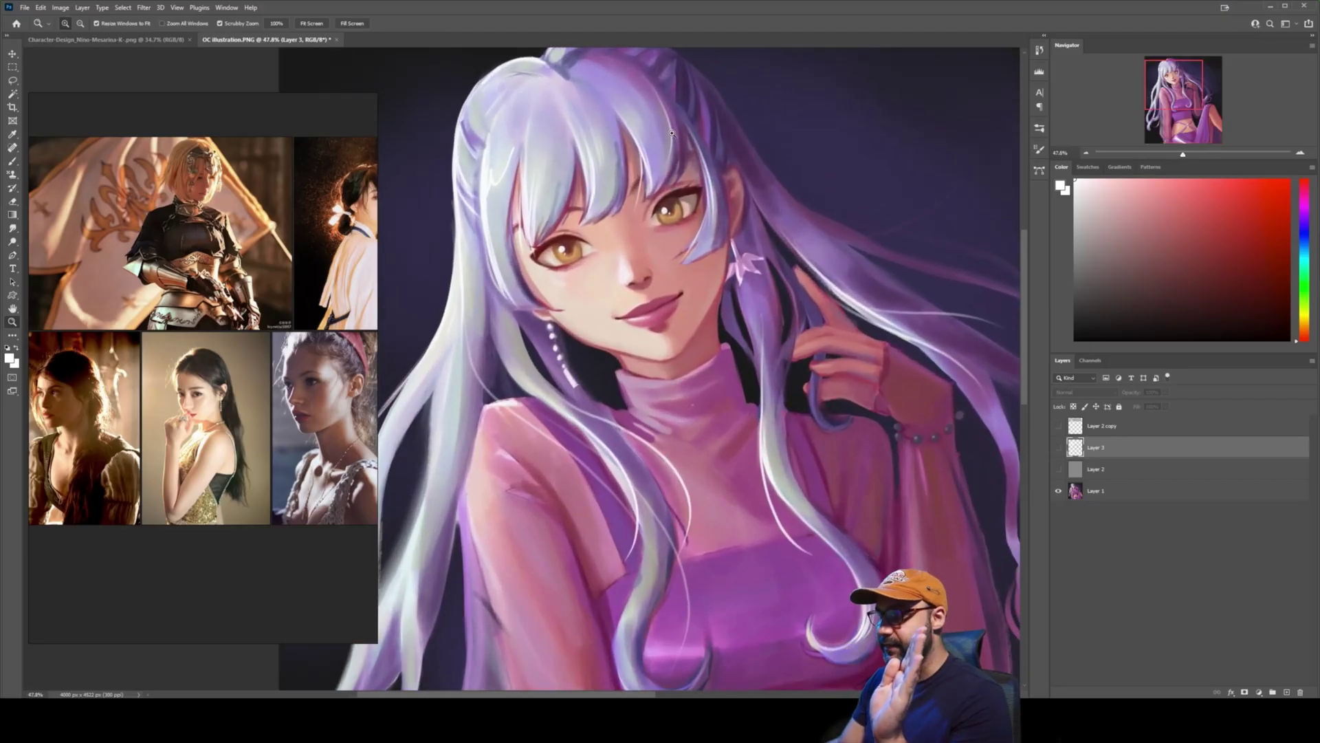
left_click_drag(717, 201, 739, 198)
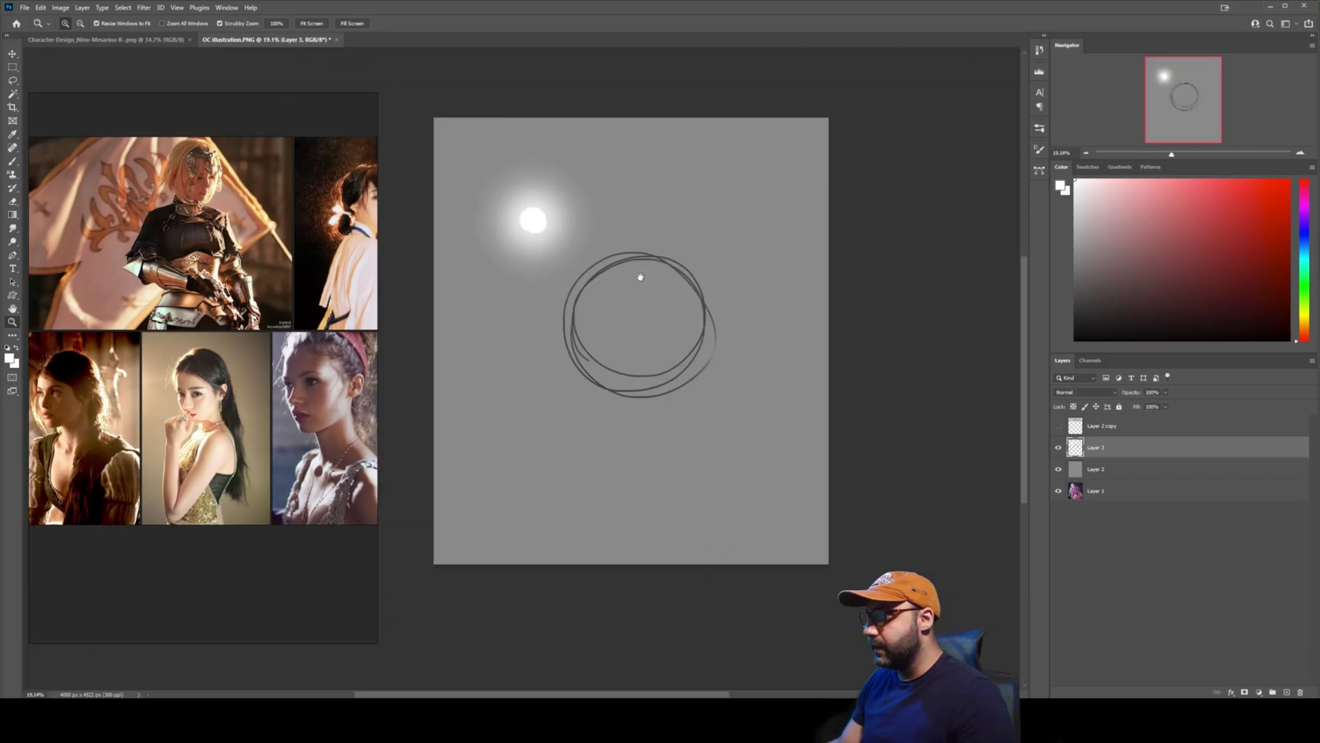
left_click_drag(640, 276, 638, 272)
key("b")
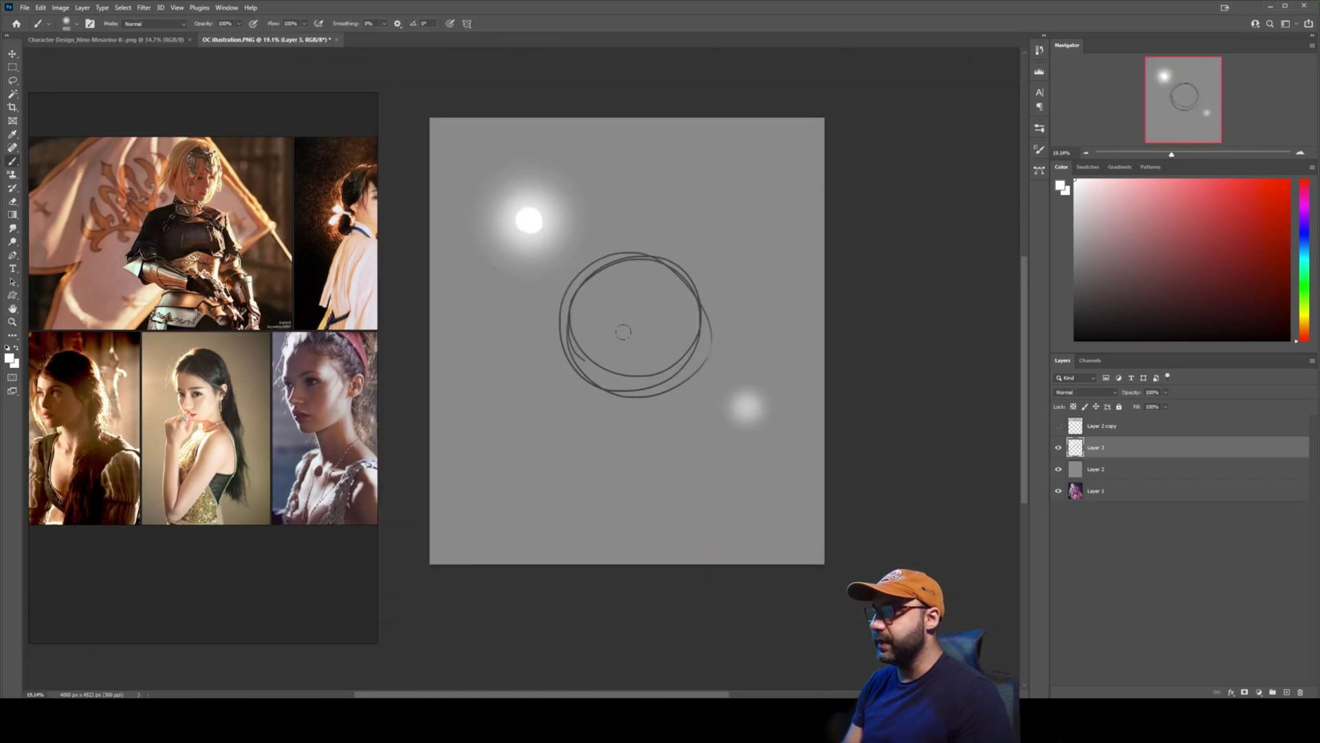
Fill the circle with mid gray and block in a dark shadow shape on the side facing away from the main light.
key("z")
left_click_drag(593, 337, 626, 337)
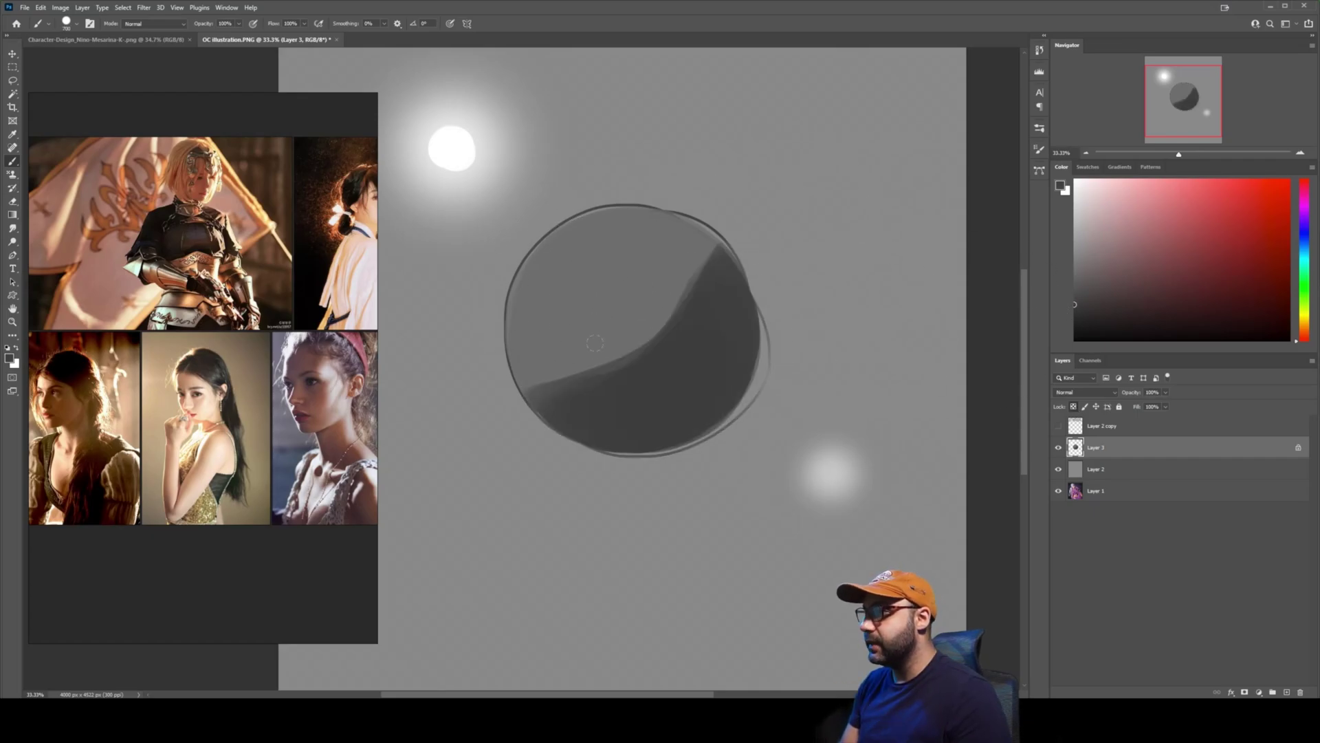
key("alt")
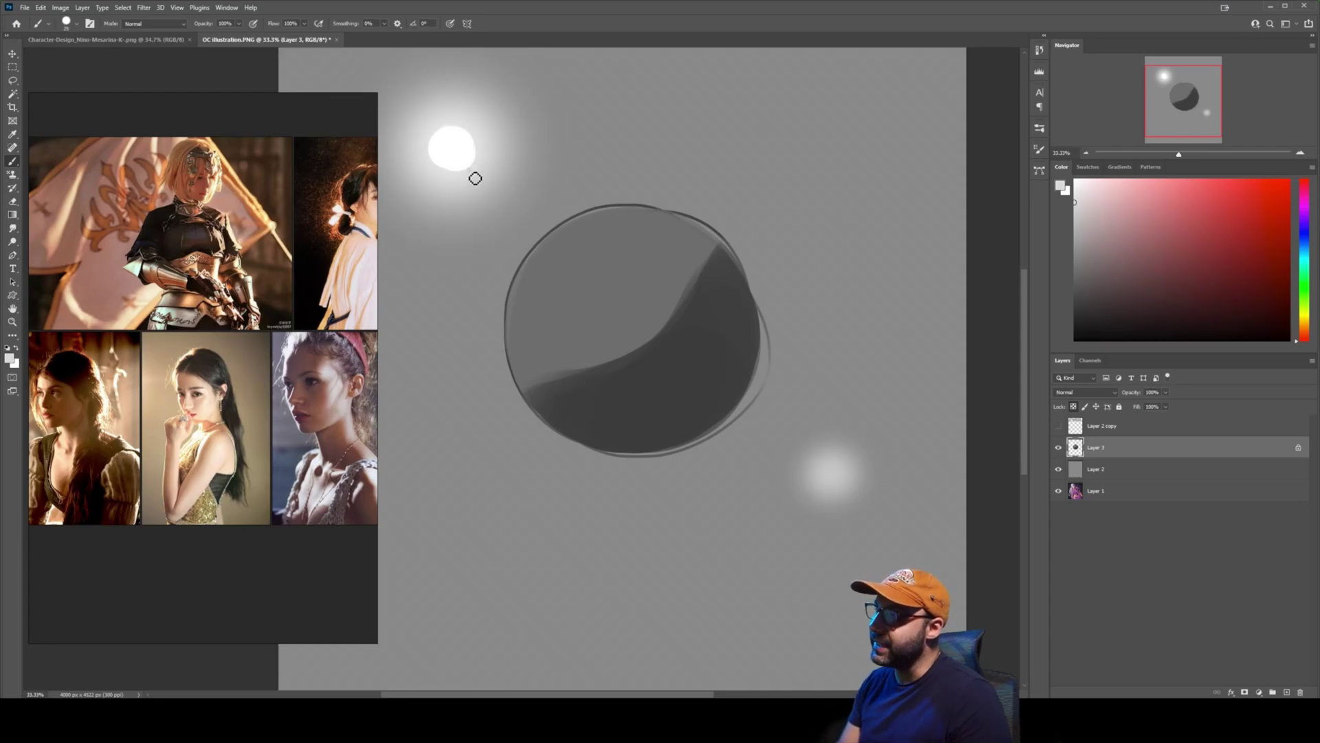
Undo the last strokes and paint a soft light-gray highlight on the sphere facing the main light with a soft brush.
key("ctrl+z")
key("ctrl+z")
right_click(585, 261)
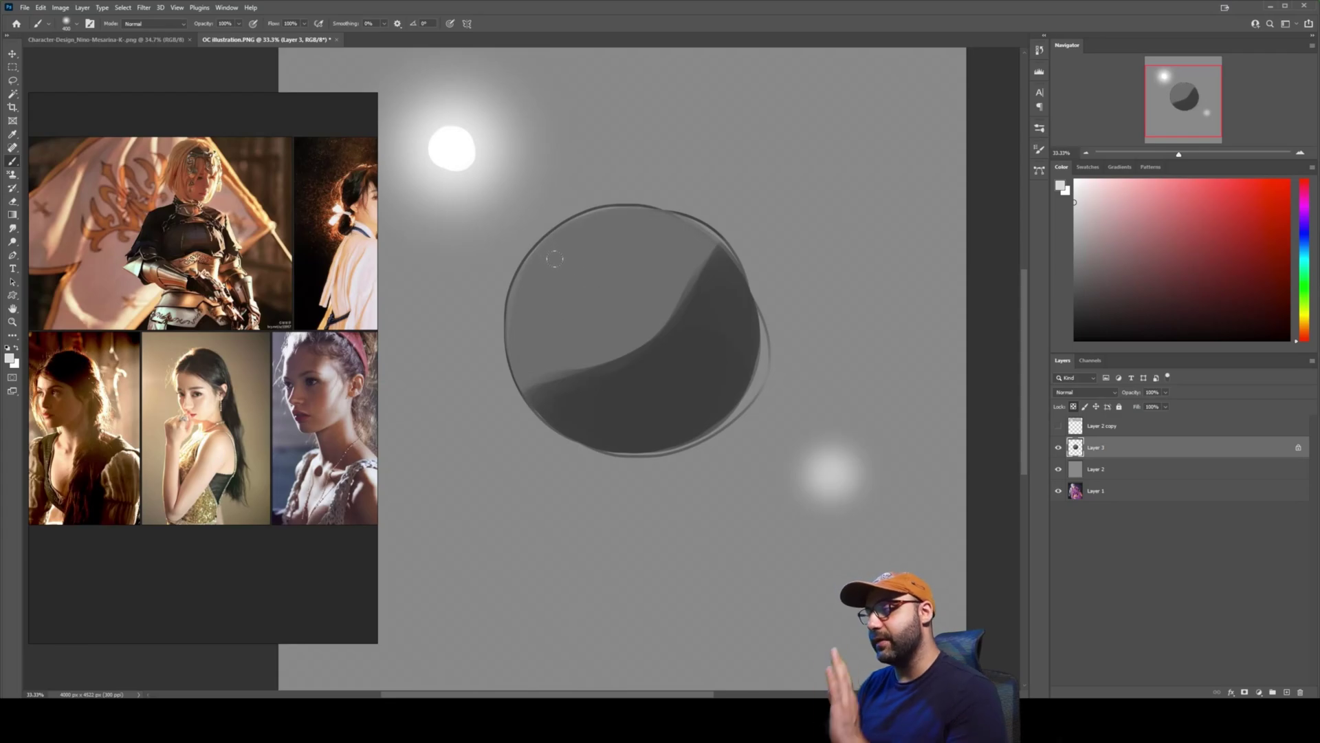
mouse_move(554, 258)
left_mouse_down()
mouse_move(570, 272)
mouse_move(548, 262)
left_mouse_up()
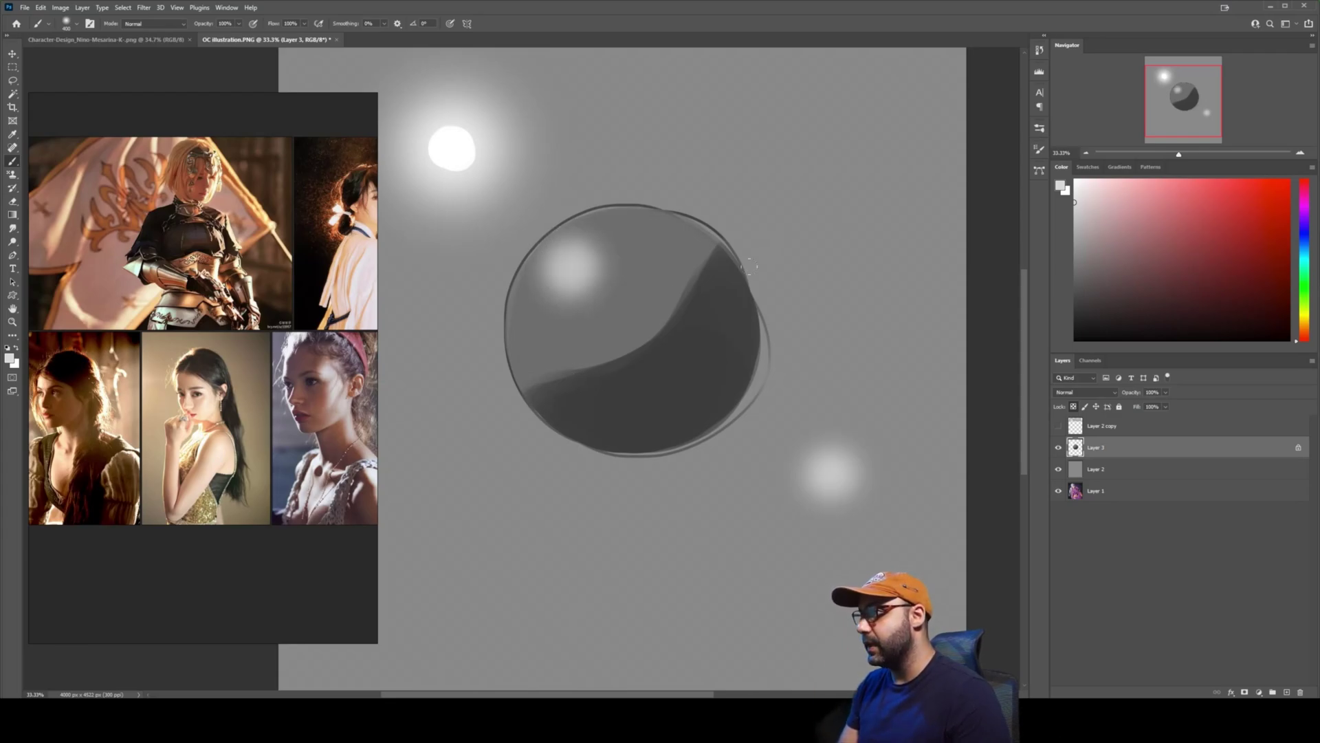
Blend the sphere's shadow edge into the midtones and paint reflected light from the dimmer light along its lower-right rim.
left_click(694, 297, "alt")
mouse_move(687, 271)
left_mouse_down()
mouse_move(543, 368)
mouse_move(671, 320)
mouse_move(619, 361)
left_mouse_up()
left_click(614, 329, "alt")
left_click_drag(608, 293, 581, 250)
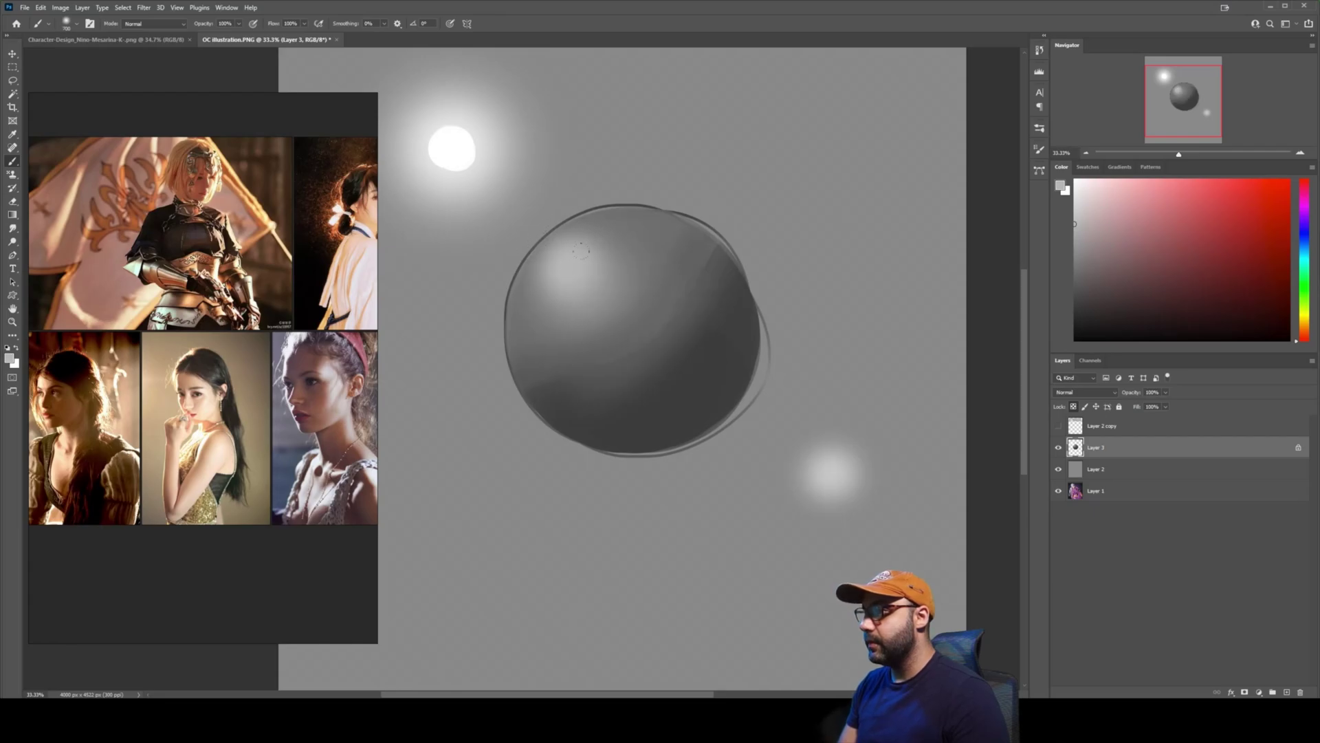
left_click(825, 483, "alt")
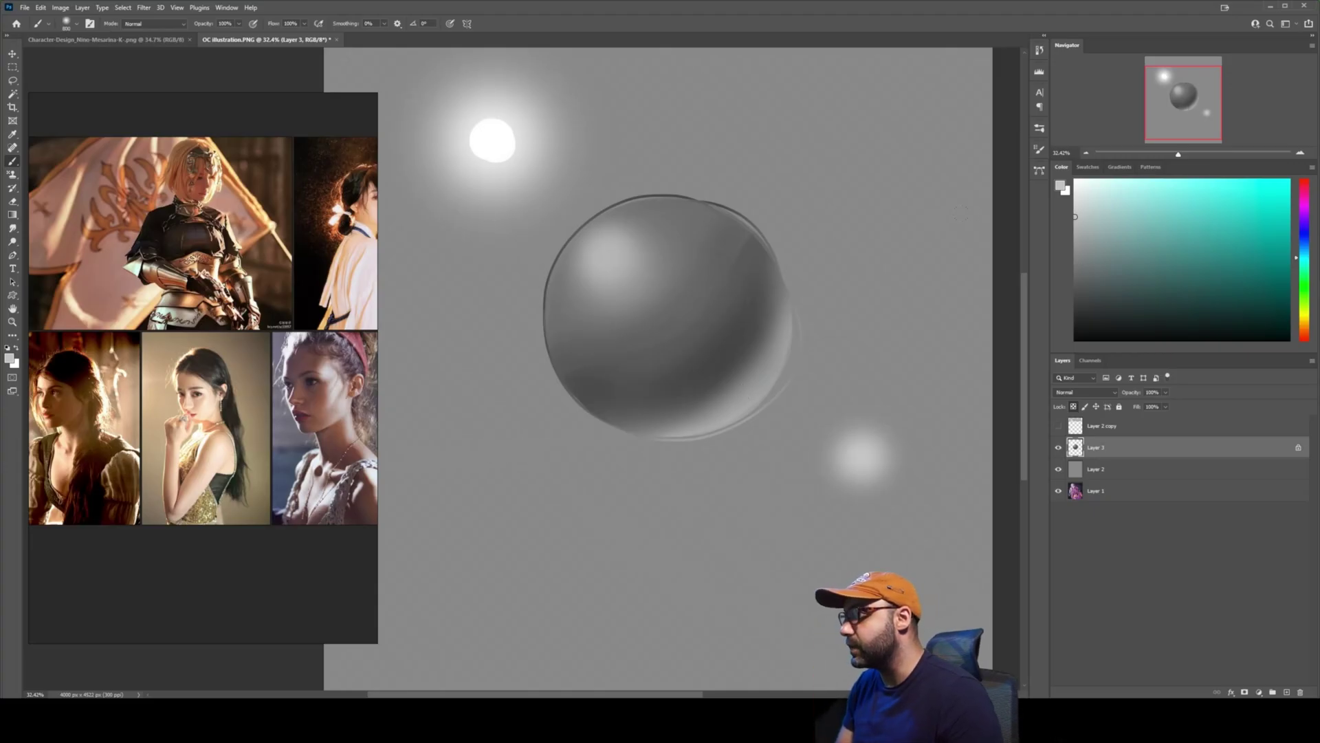
Try small white specular spots on the sphere's main highlight and on its lower-right rim.
key("z")
key("b")
mouse_move(603, 253)
left_mouse_down()
mouse_move(628, 245)
mouse_move(617, 317)
left_mouse_up()
key("z")
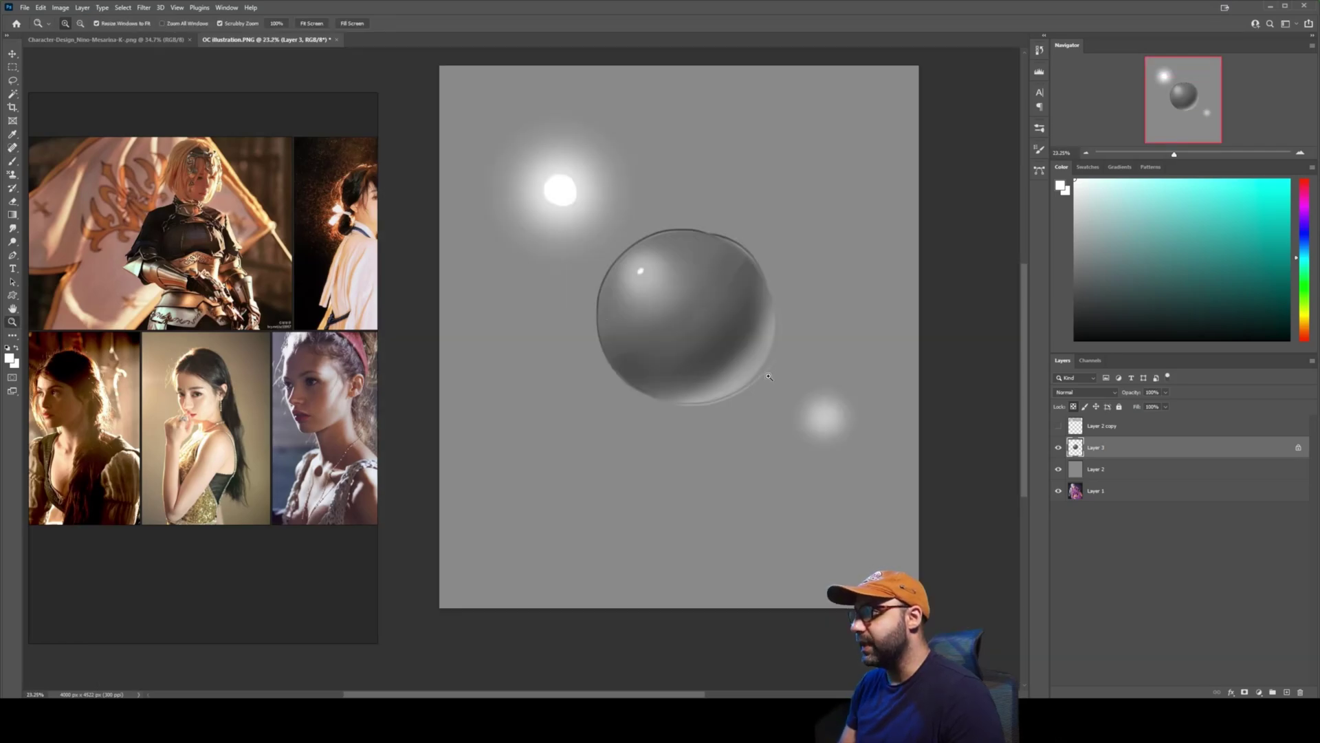
left_click_drag(761, 377, 775, 377)
key("b")
key("z")
scroll(718, 441, "down", 3)
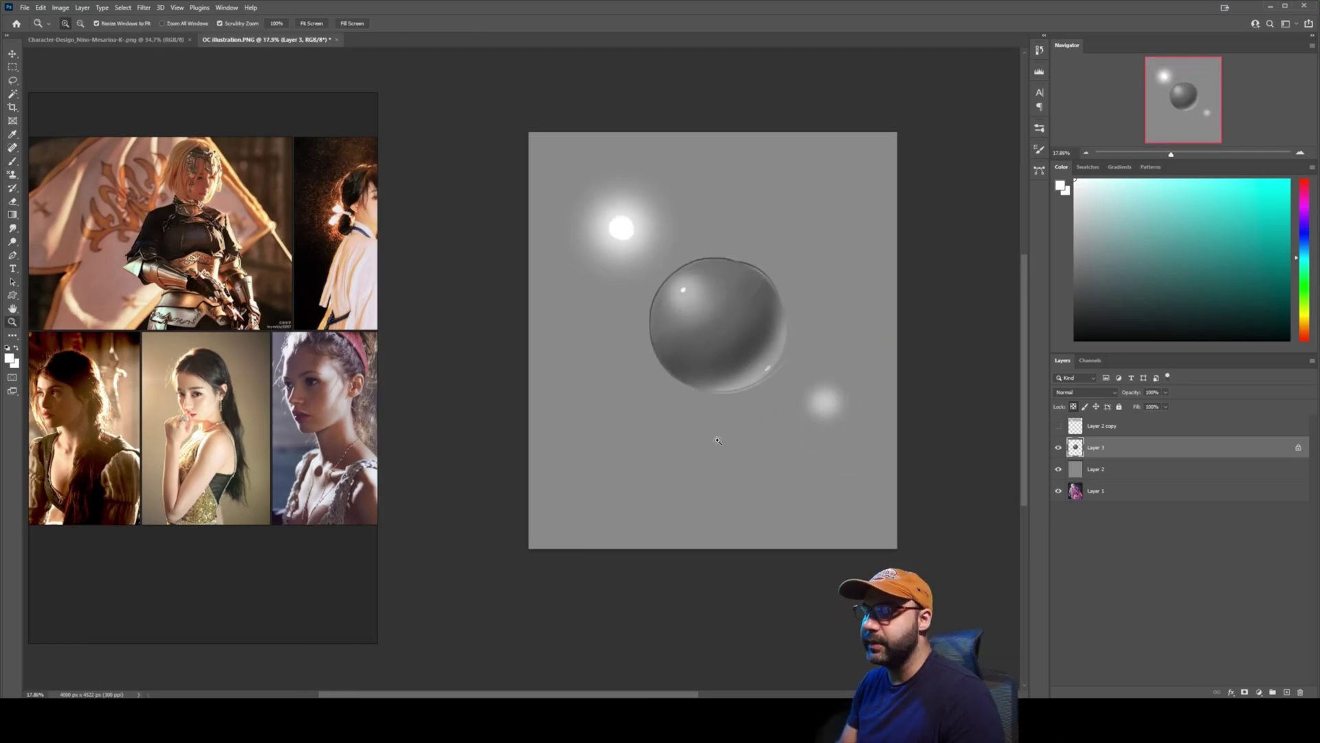
left_click_drag(732, 311, 764, 323)
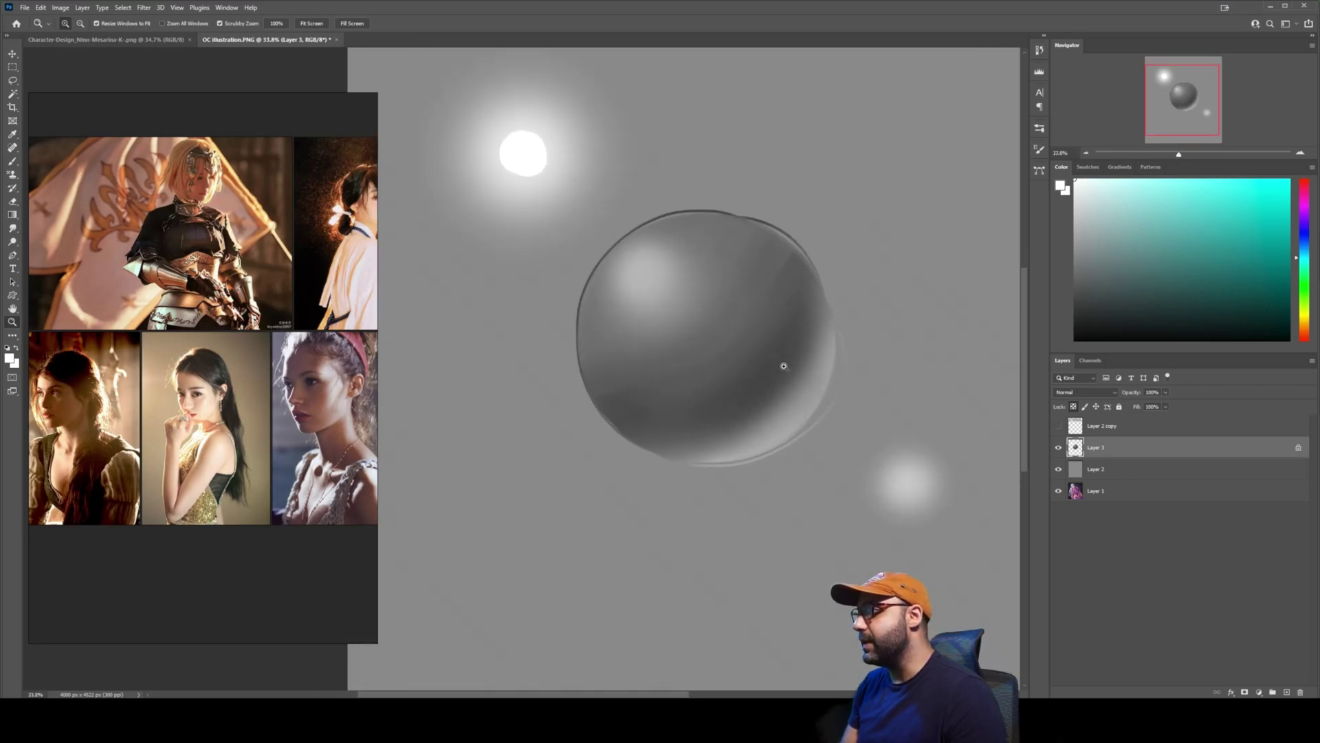
On a new layer, outline the sphere's shadow area in black and label the SHADOW and MIDTONES areas with pointer lines.
key("ctrl+shift+alt+n")
left_click(1264, 198)
key("d")
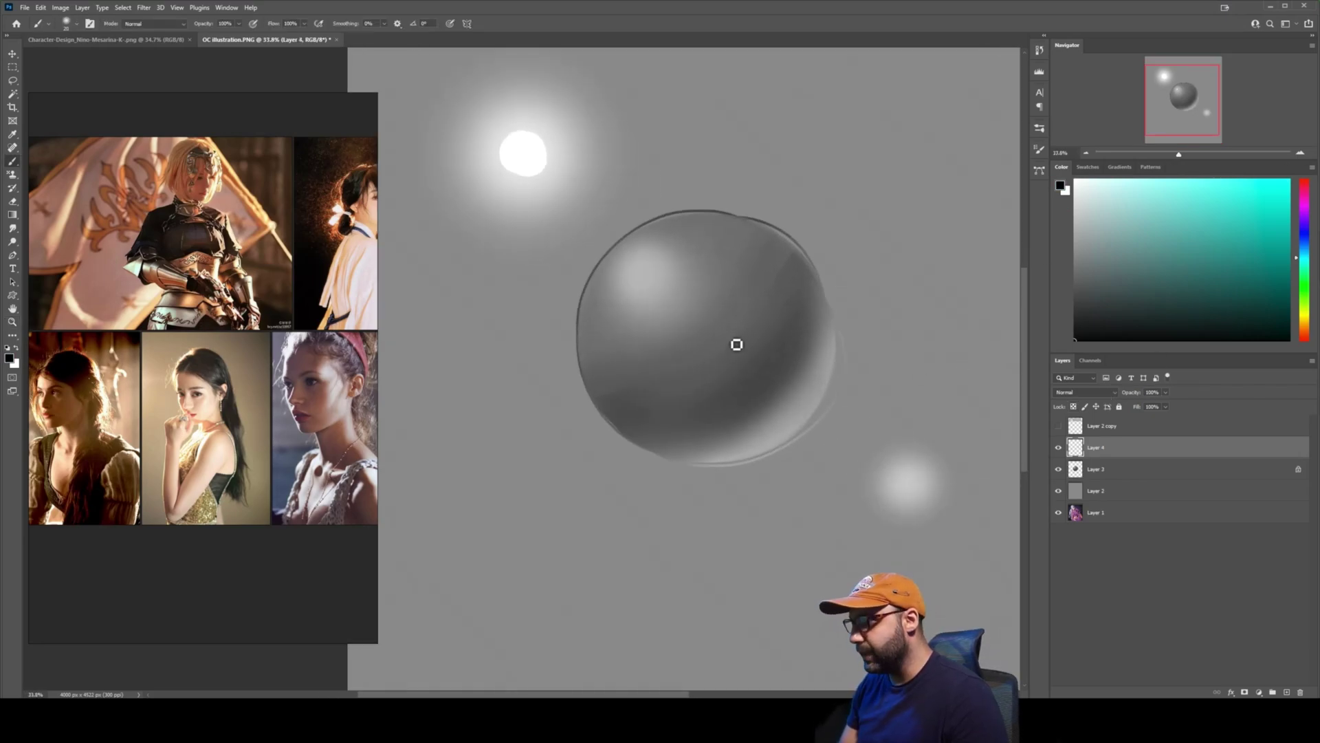
scroll(828, 265, "down", 2)
key("b")
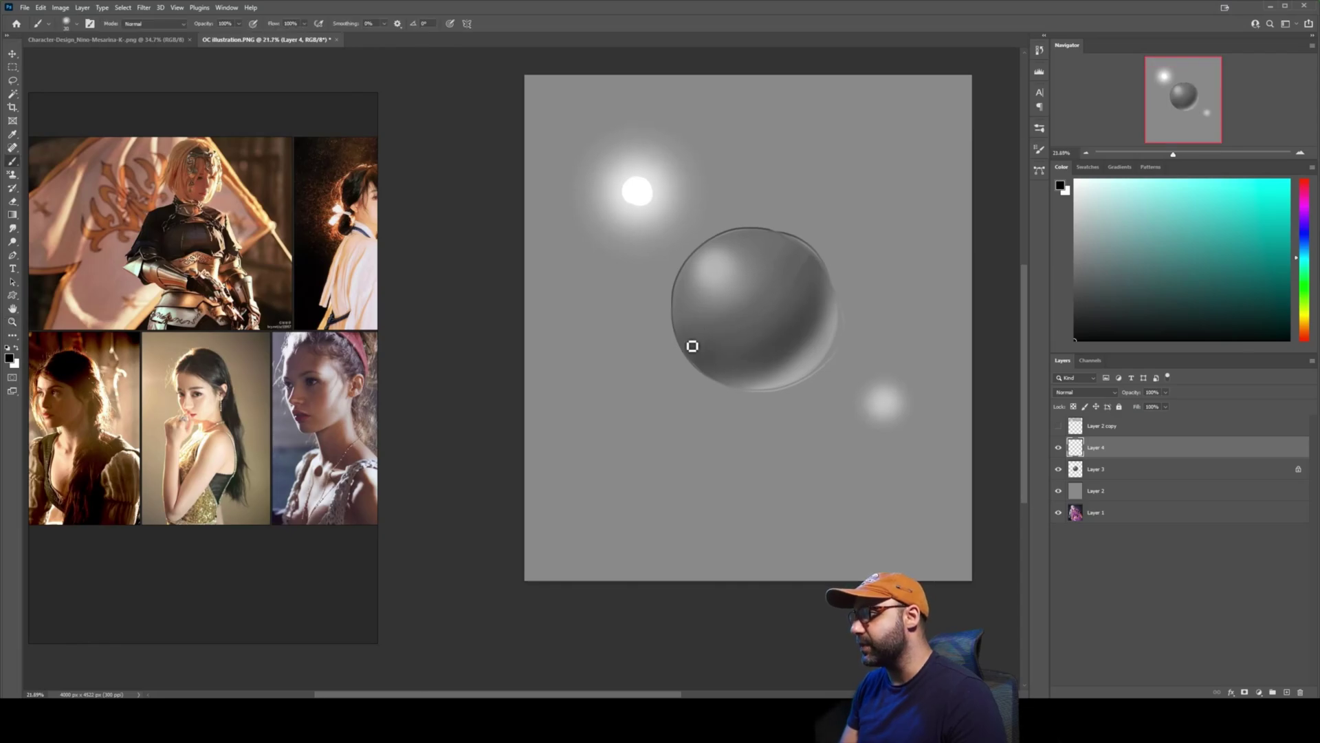
left_click_drag(698, 351, 831, 275)
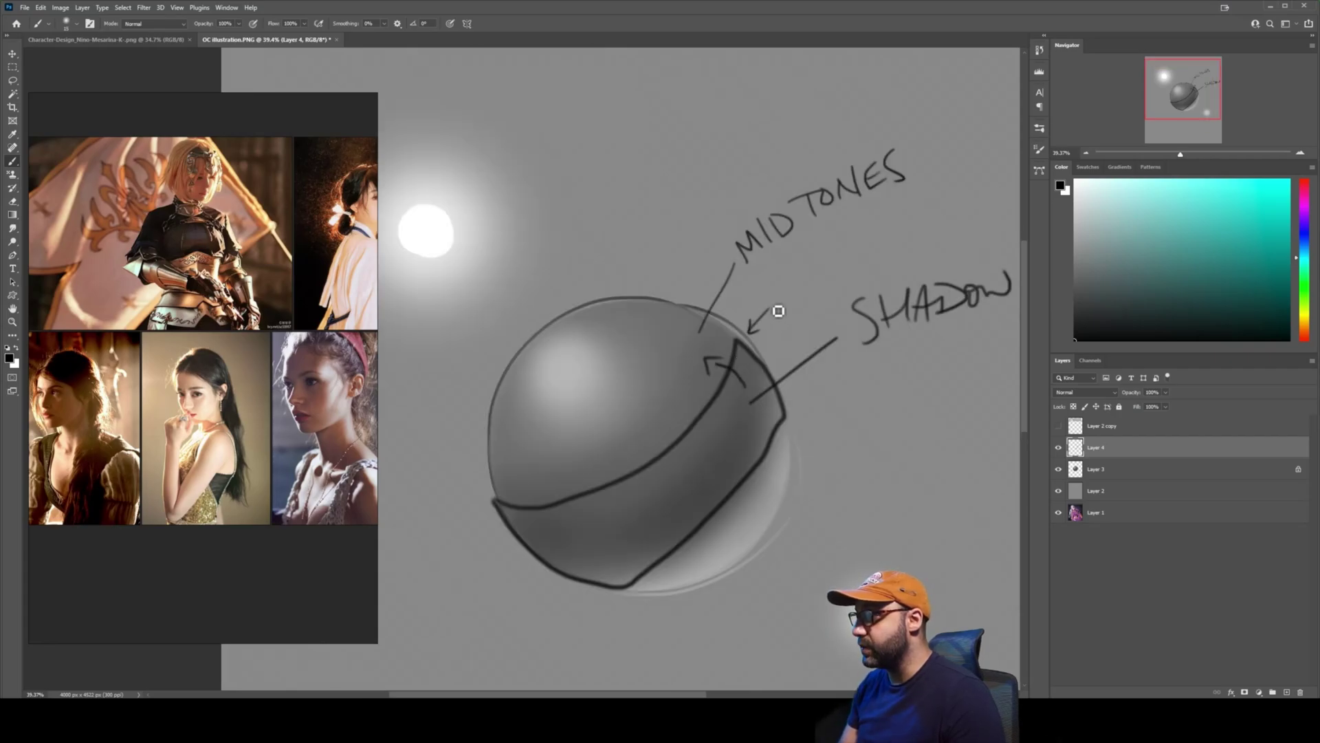
Point an arrow at the sphere's bright spot, label it HIGHLIGHTS, and erase the C.S. note with its arrow.
left_click_drag(604, 215, 575, 339)
left_click_drag(562, 340, 570, 361)
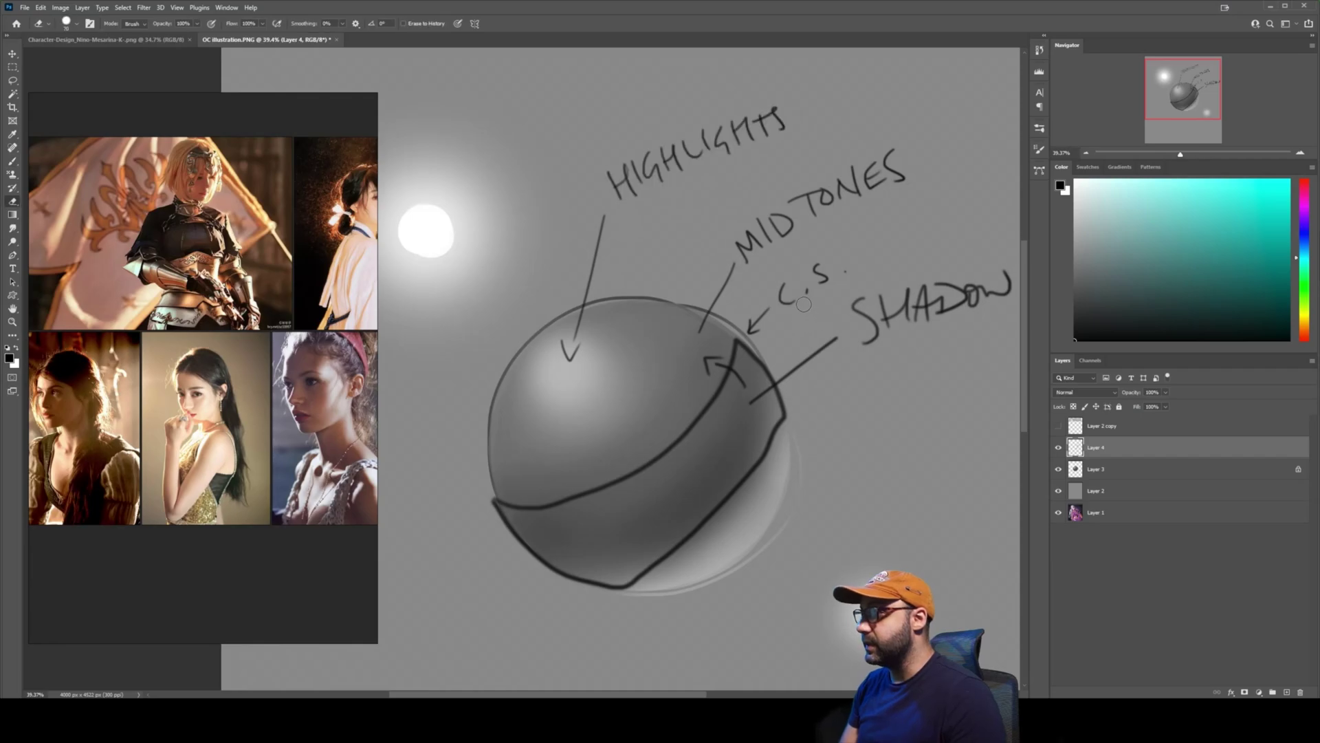
mouse_move(966, 297)
left_mouse_down()
mouse_move(879, 340)
mouse_move(891, 335)
left_mouse_up()
Draw boxes around the HIGHLIGHTS, MIDTONES and SHADOW labels.
key("b")
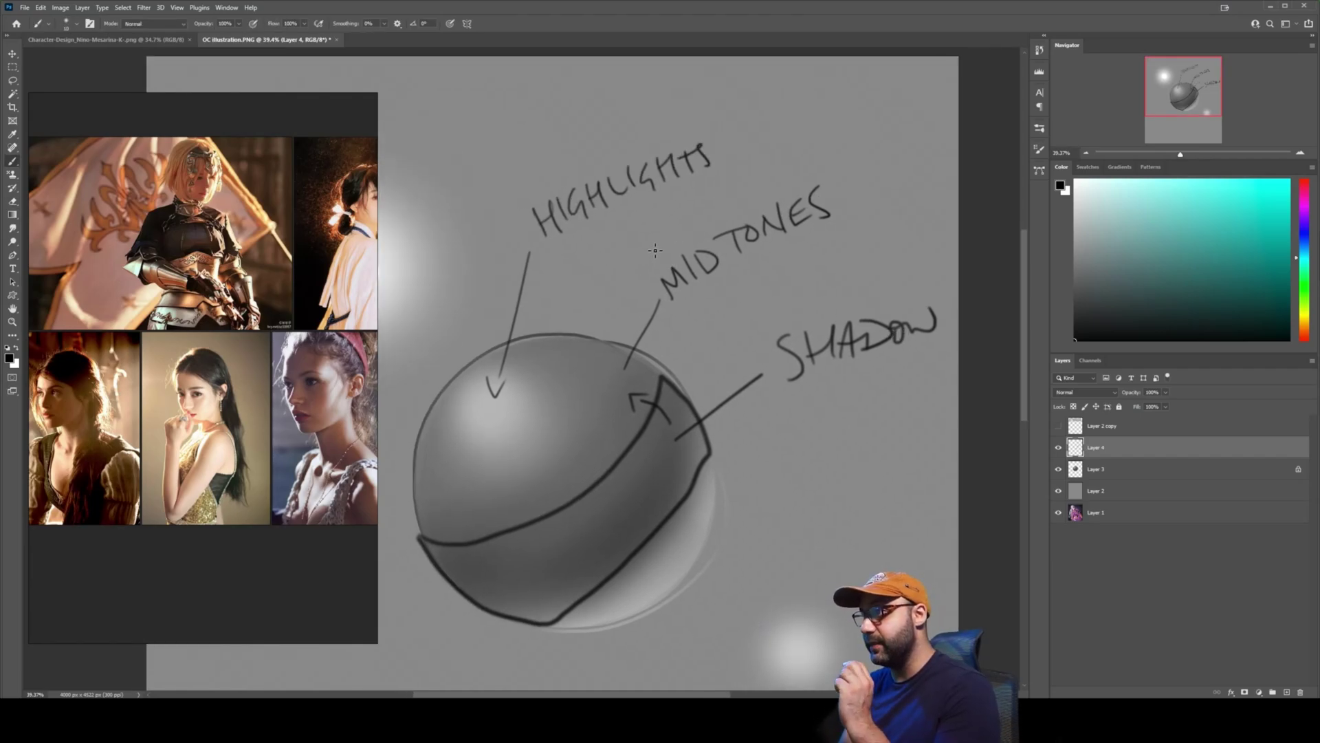
mouse_move(710, 232)
left_mouse_down()
mouse_move(870, 247)
mouse_move(629, 269)
left_mouse_up()
mouse_move(722, 342)
left_mouse_down()
mouse_move(928, 283)
mouse_move(775, 413)
left_mouse_up()
left_click_drag(740, 139, 687, 200)
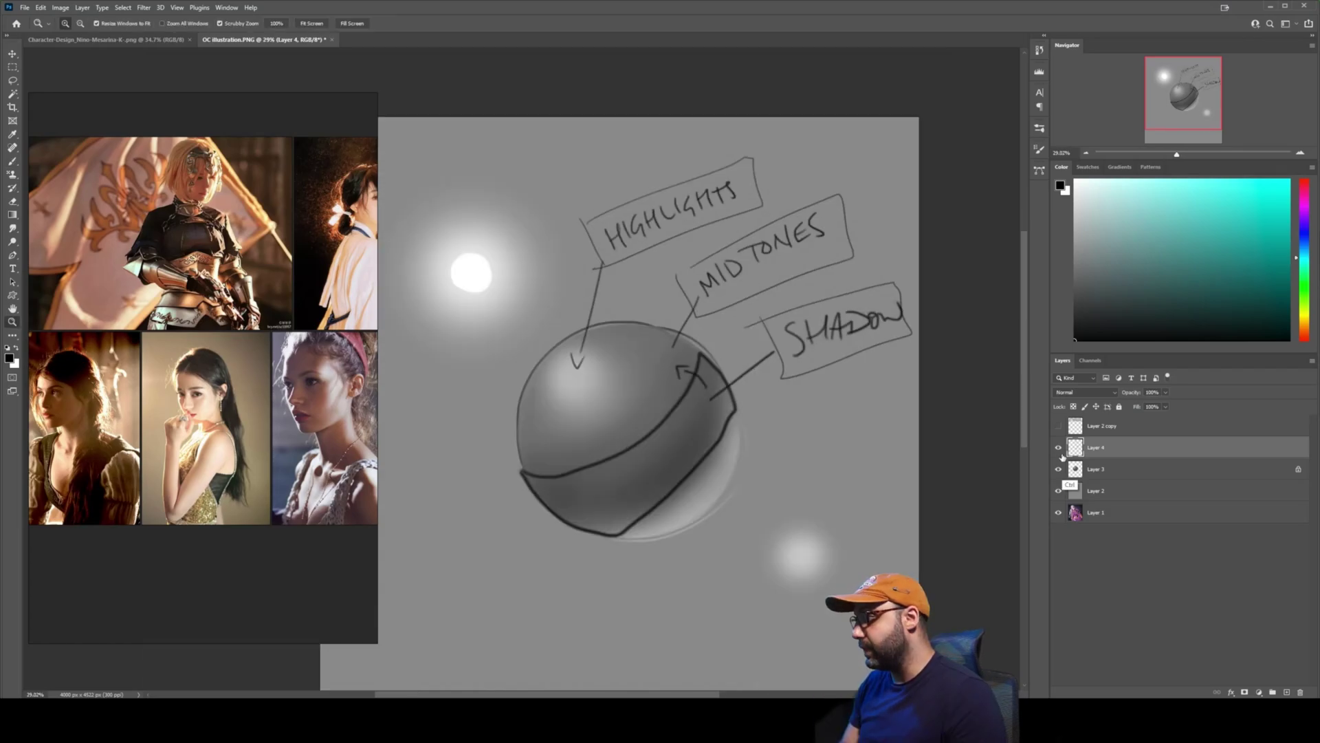
Merge the labels into the sphere layer, and hide the sphere and grey backdrop layers to reveal the character illustration.
key("ctrl+e")
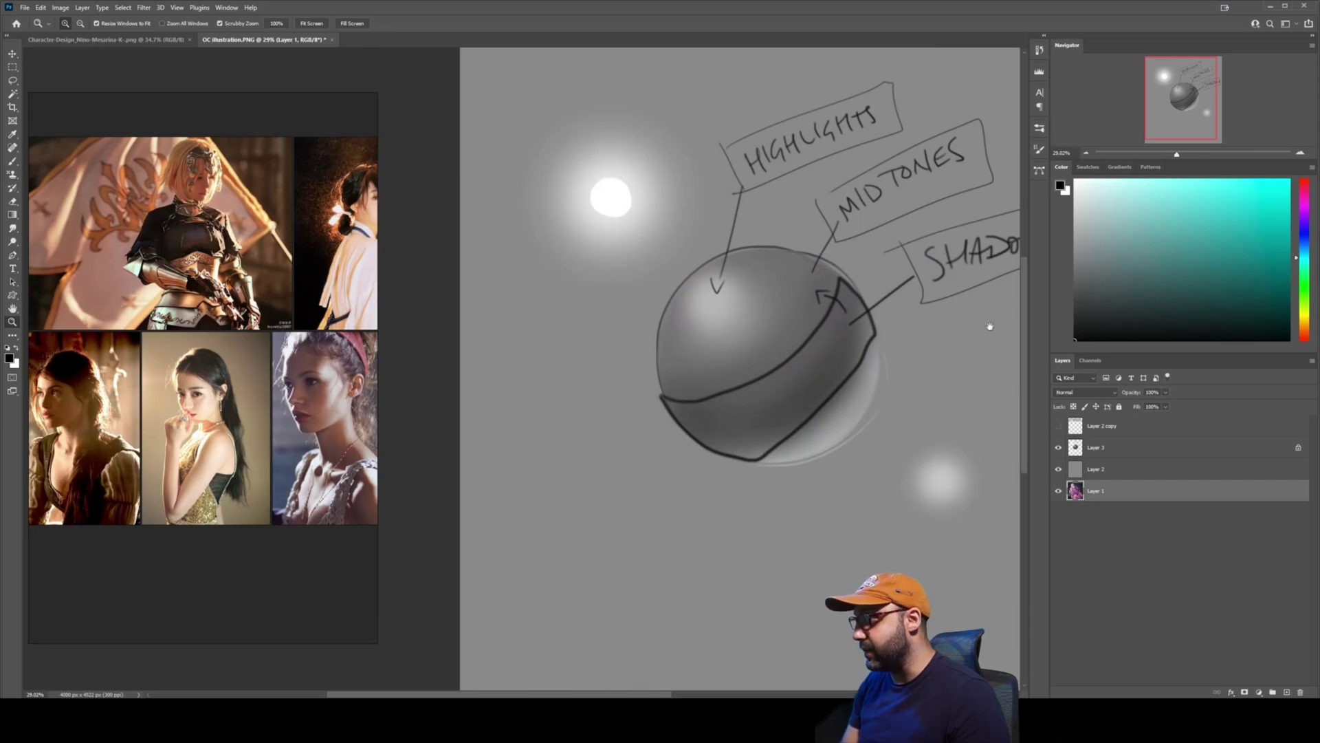
left_click_drag(855, 150, 750, 177)
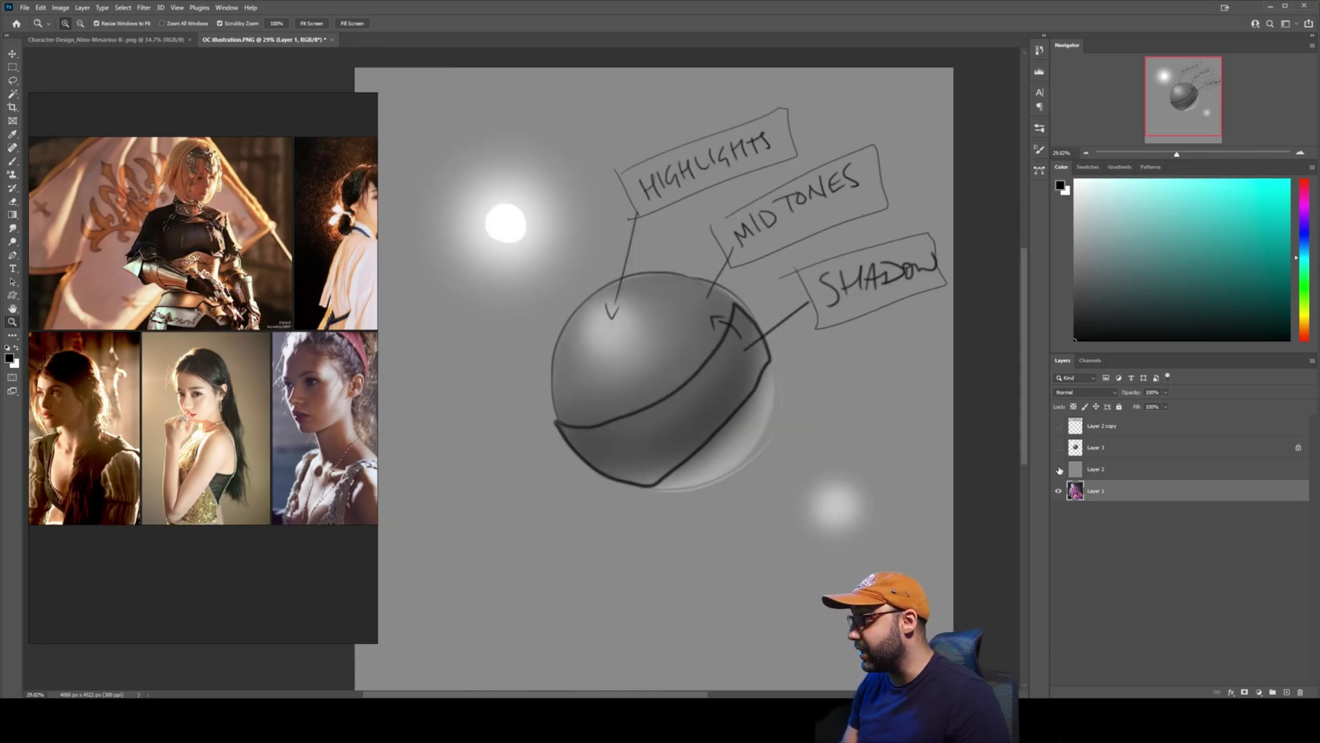
left_click(1059, 469)
left_click_drag(725, 480, 781, 464)
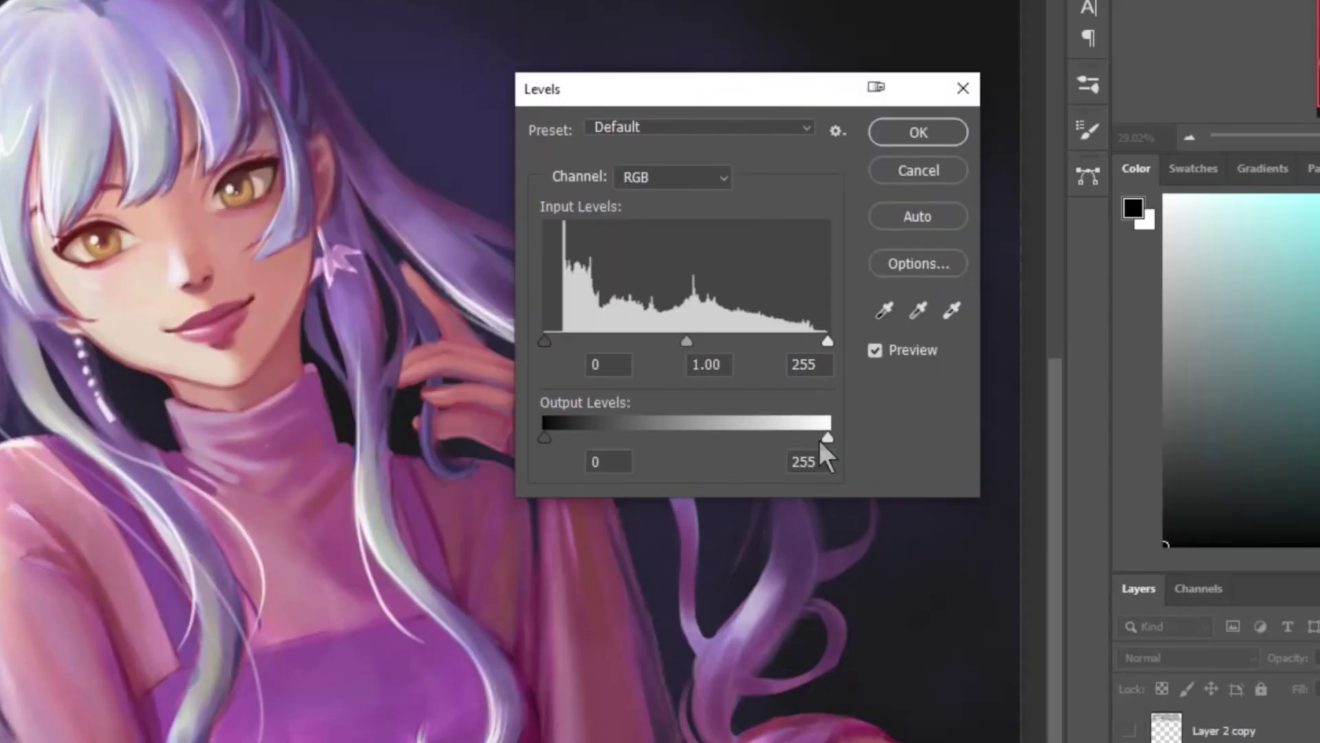
Darken the duplicated illustration layer with Levels by lowering its white output level and its midtones.
left_click_drag(824, 440, 732, 440)
left_click_drag(687, 342, 712, 342)
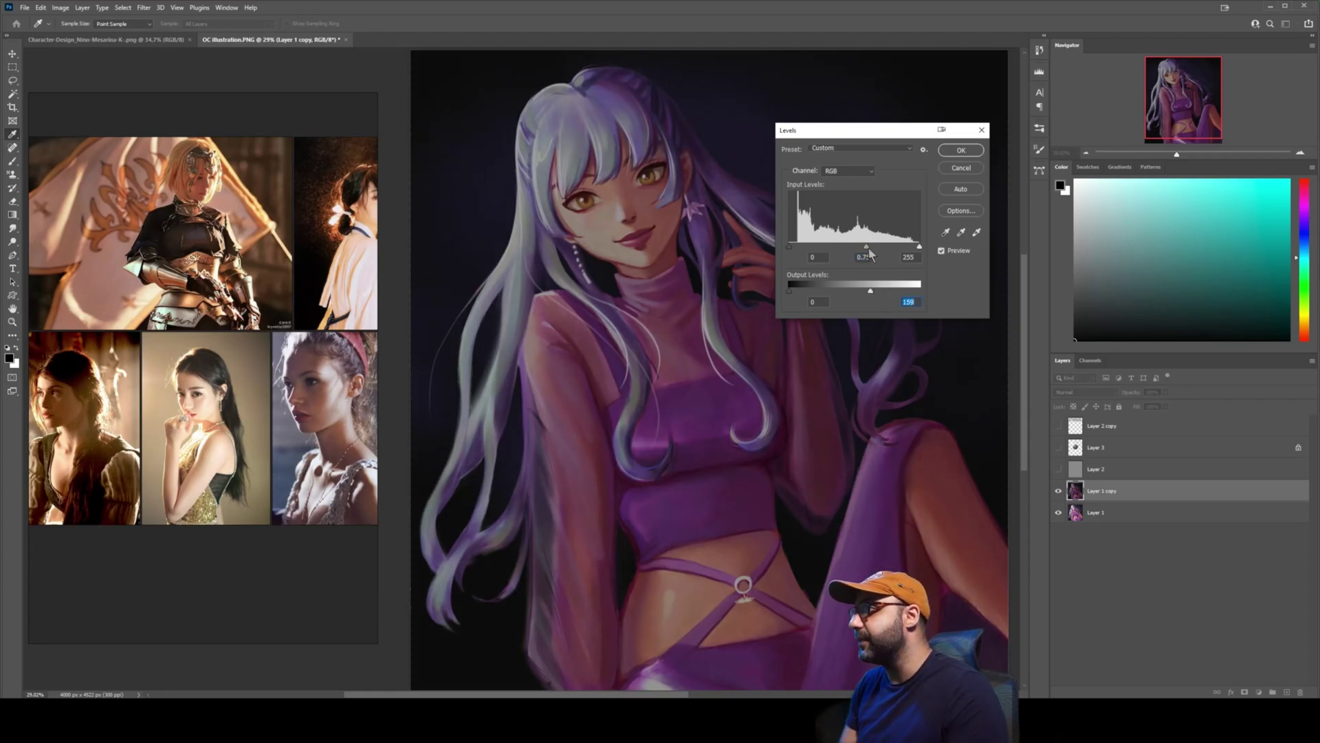
key("Return")
Duplicate the original illustration layer above the darkened copy and duplicate that new layer once more.
left_click(1075, 516)
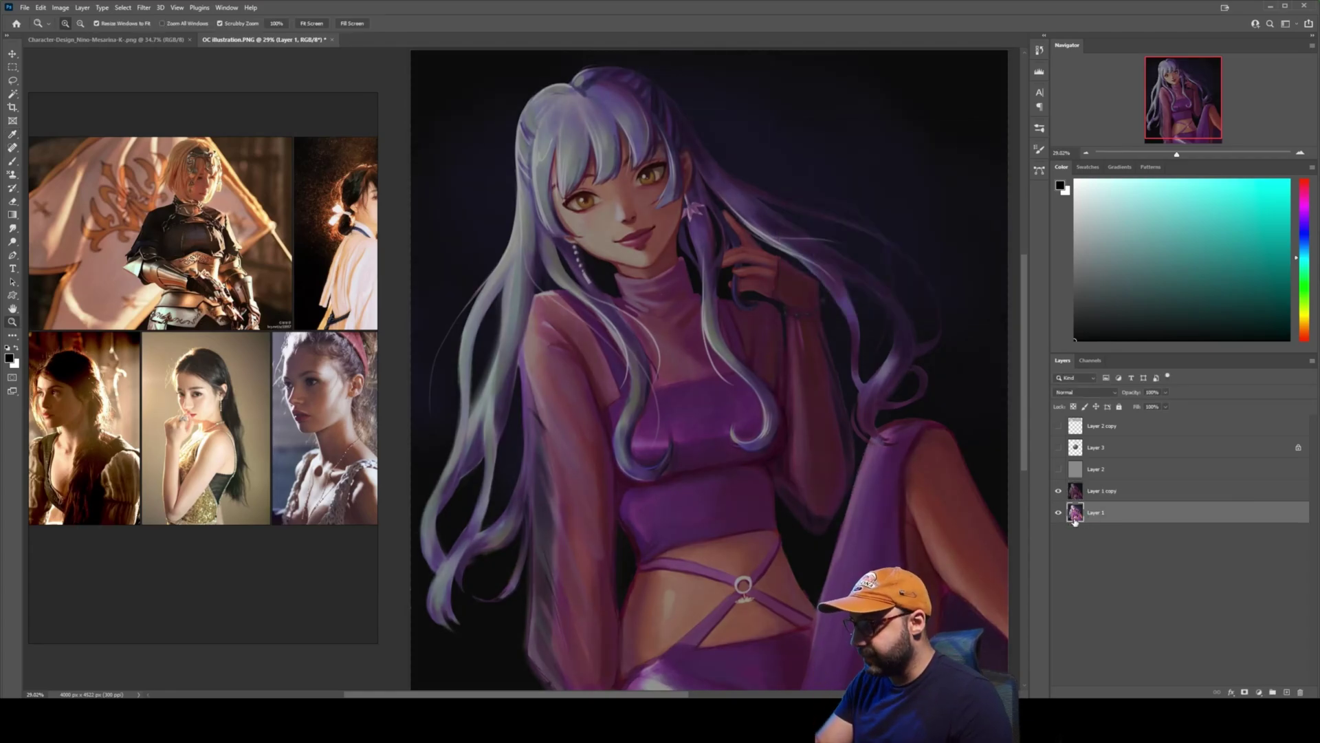
left_click_drag(1077, 523, 1089, 493)
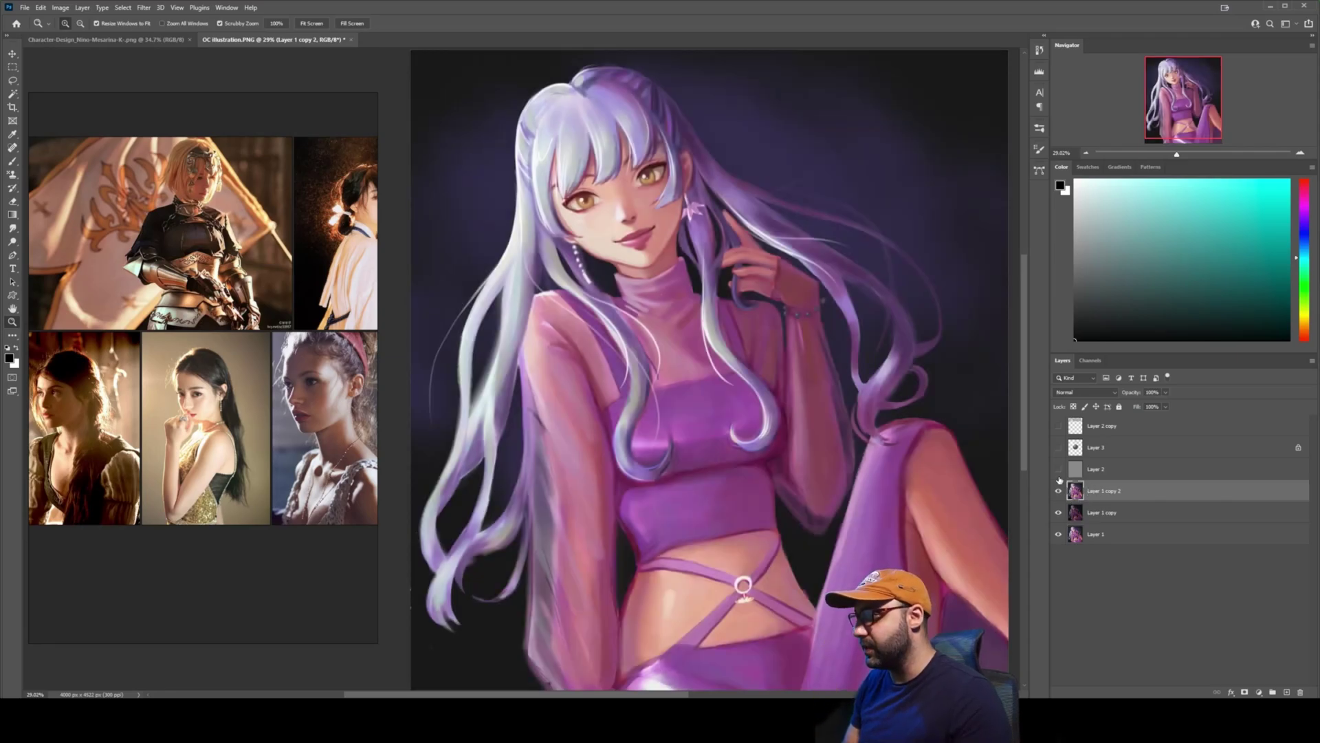
key("ctrl+j")
Brighten the topmost illustration copy with Levels, setting the midtones to 1.63 and the white input to 190.
key("ctrl+l")
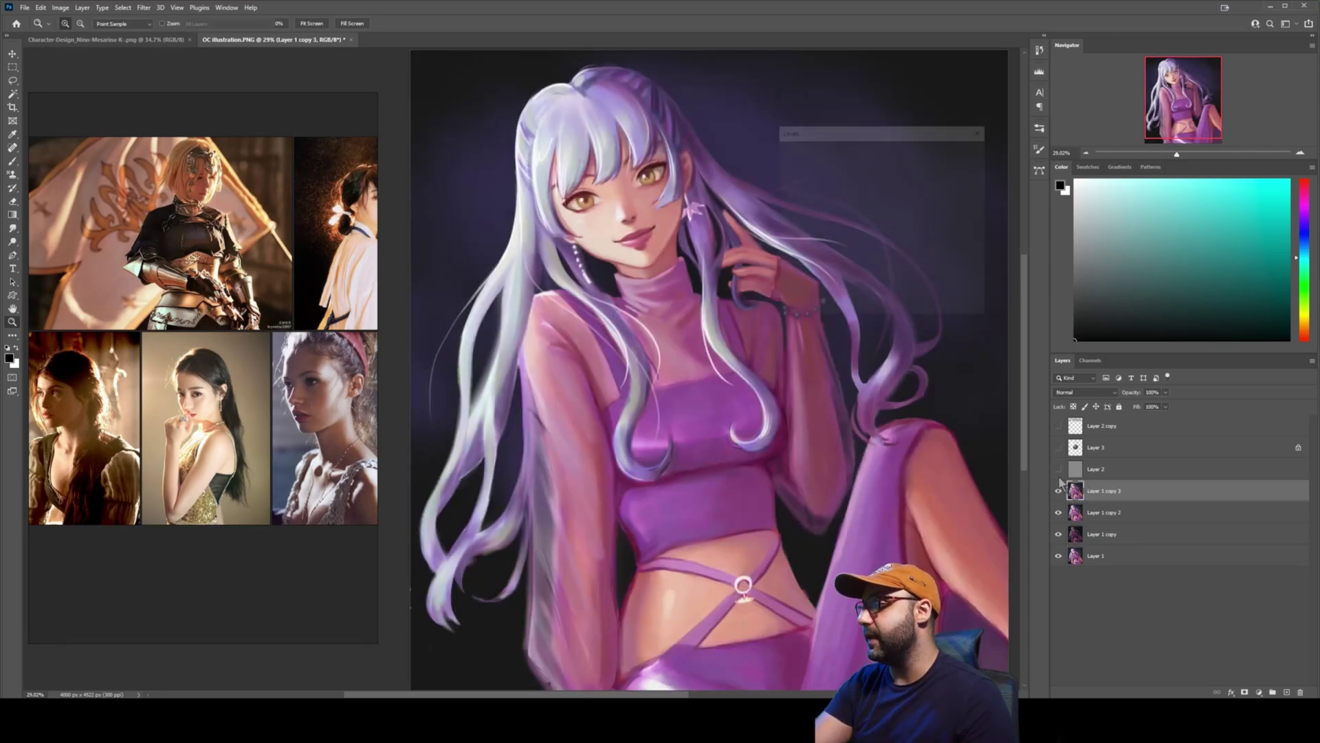
left_click_drag(854, 247, 831, 247)
left_click_drag(919, 247, 886, 247)
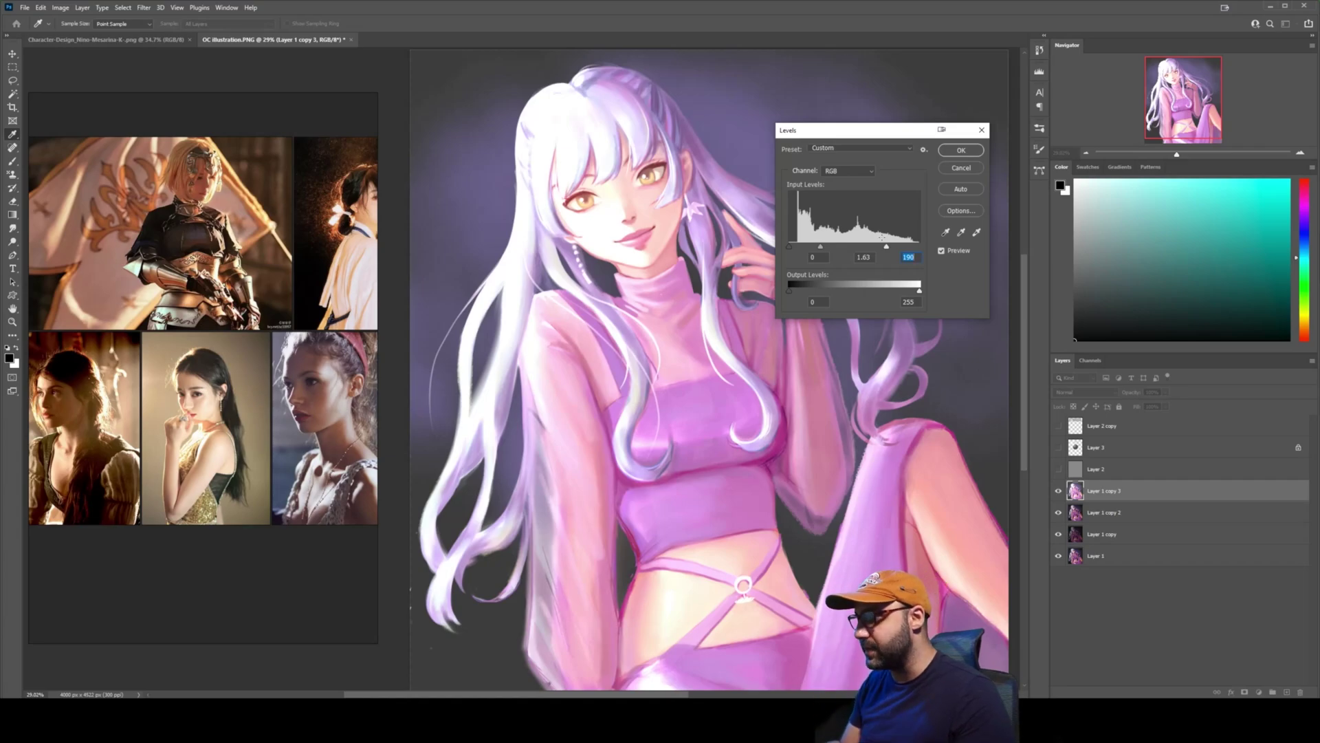
key("Return")
key("z")
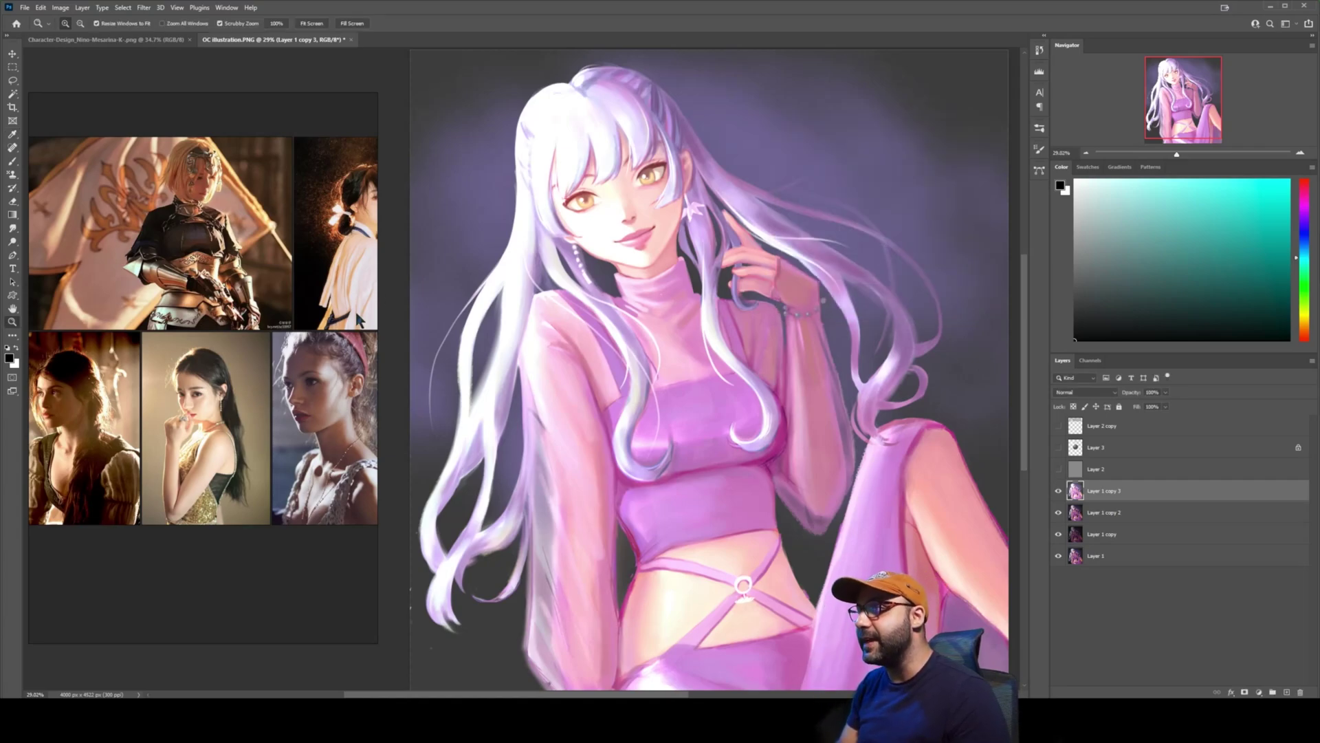
Hide the unadjusted middle copy and add a black layer mask to the brightened copy.
left_click_drag(1059, 491, 1058, 512)
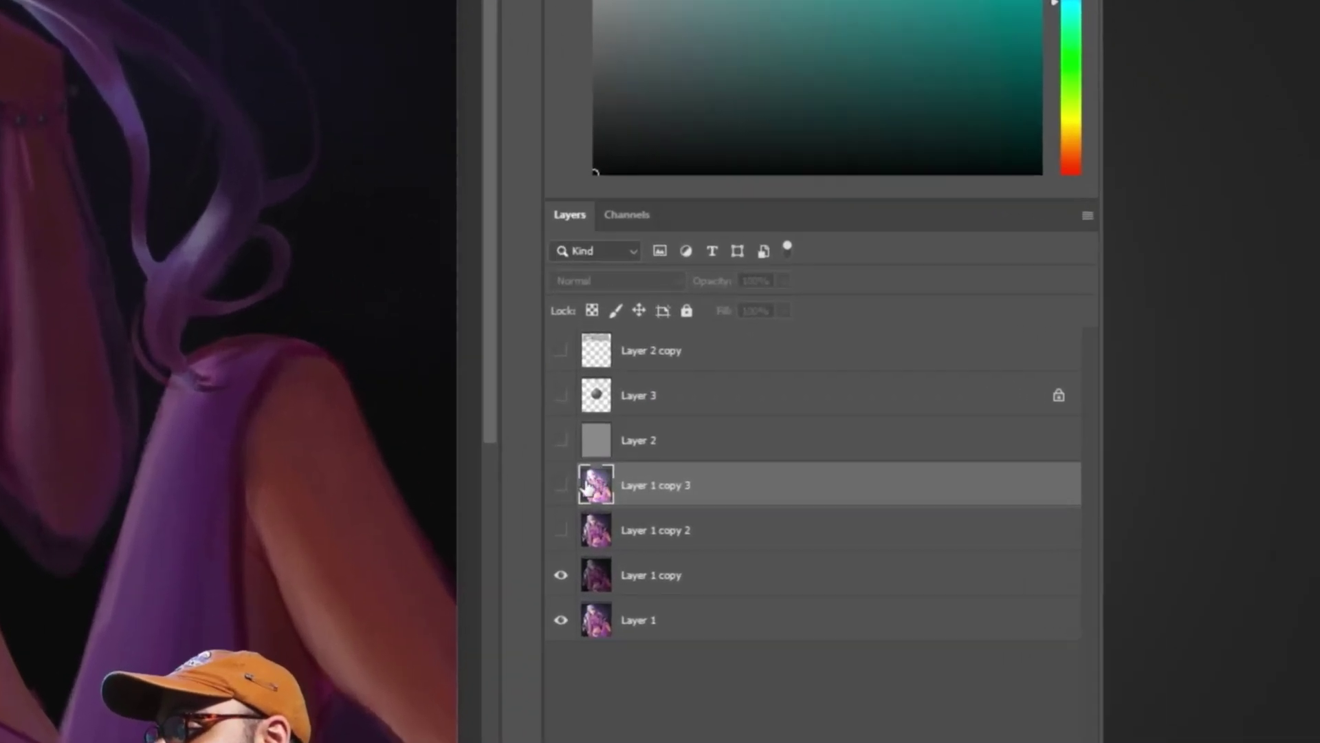
left_click(576, 486)
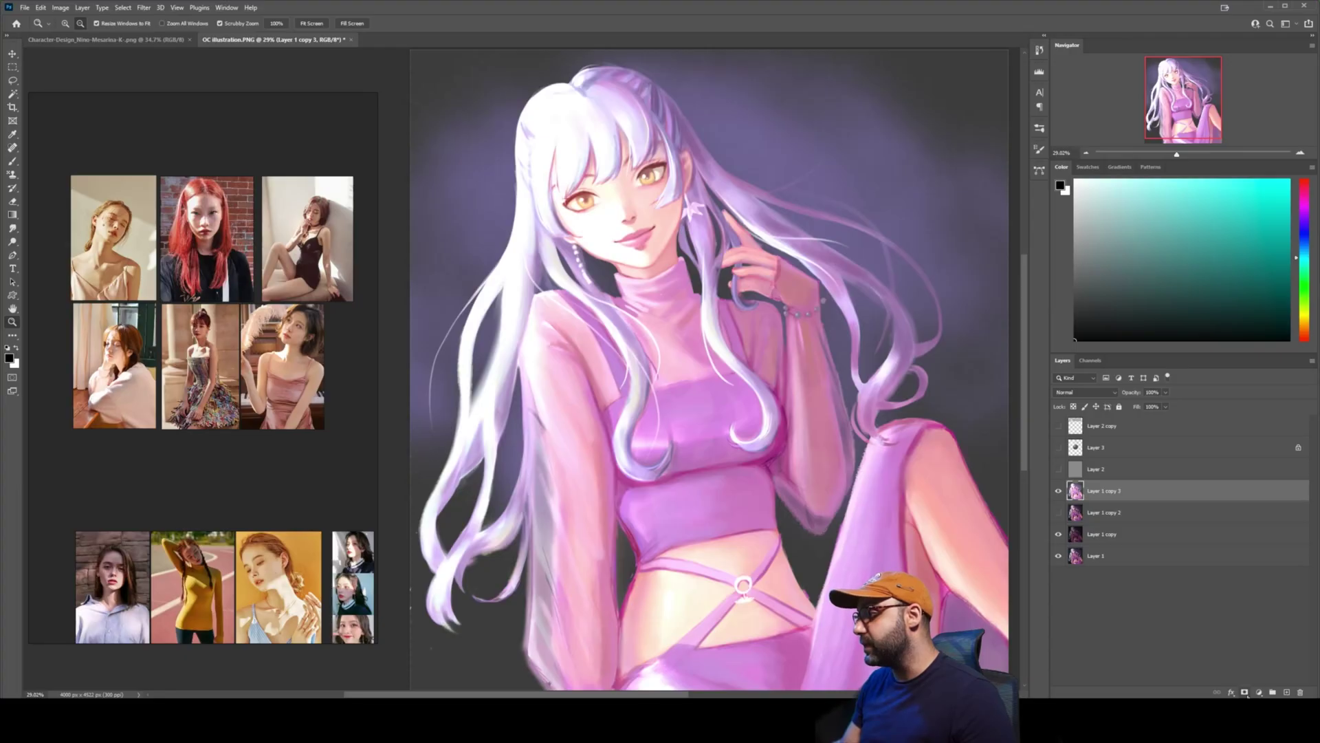
left_click(1245, 693, "alt")
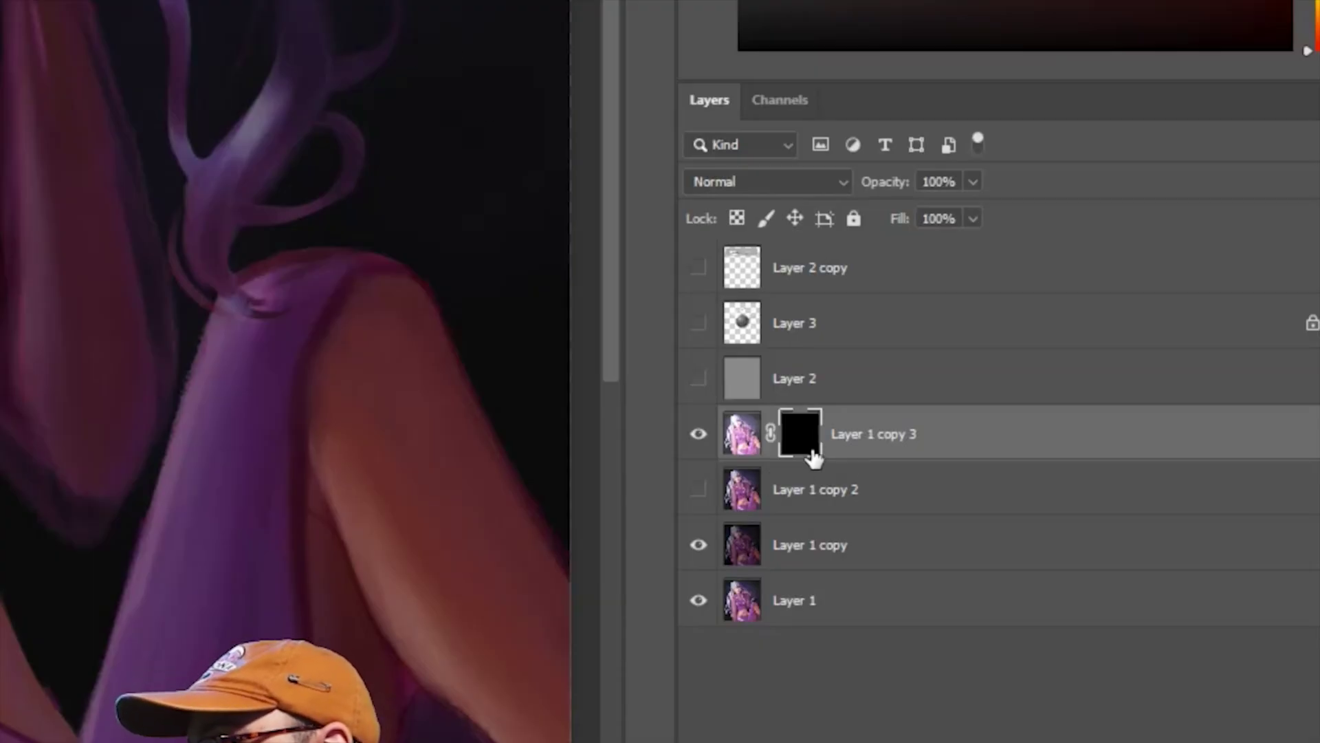
Try revealing the brightened copy with broad white brush strokes across the figure on its mask, and undo them.
right_click(750, 245)
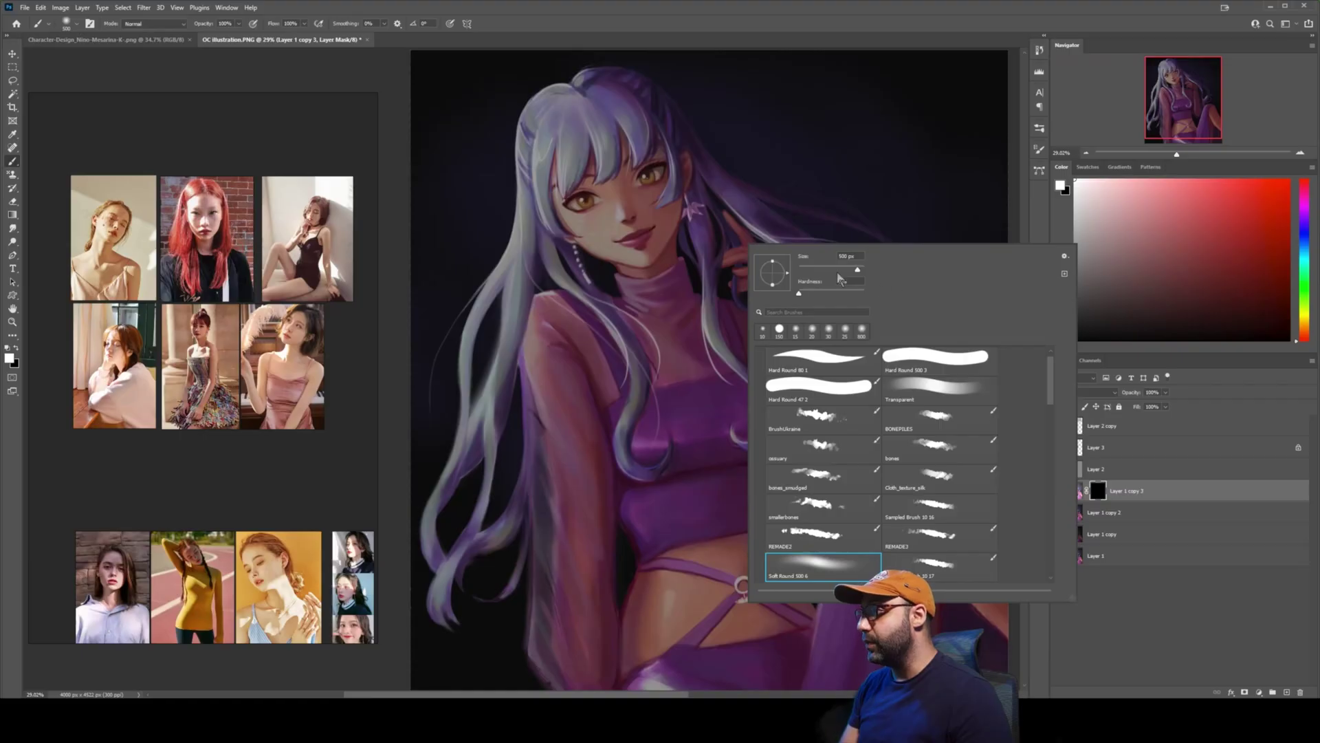
left_click(857, 133)
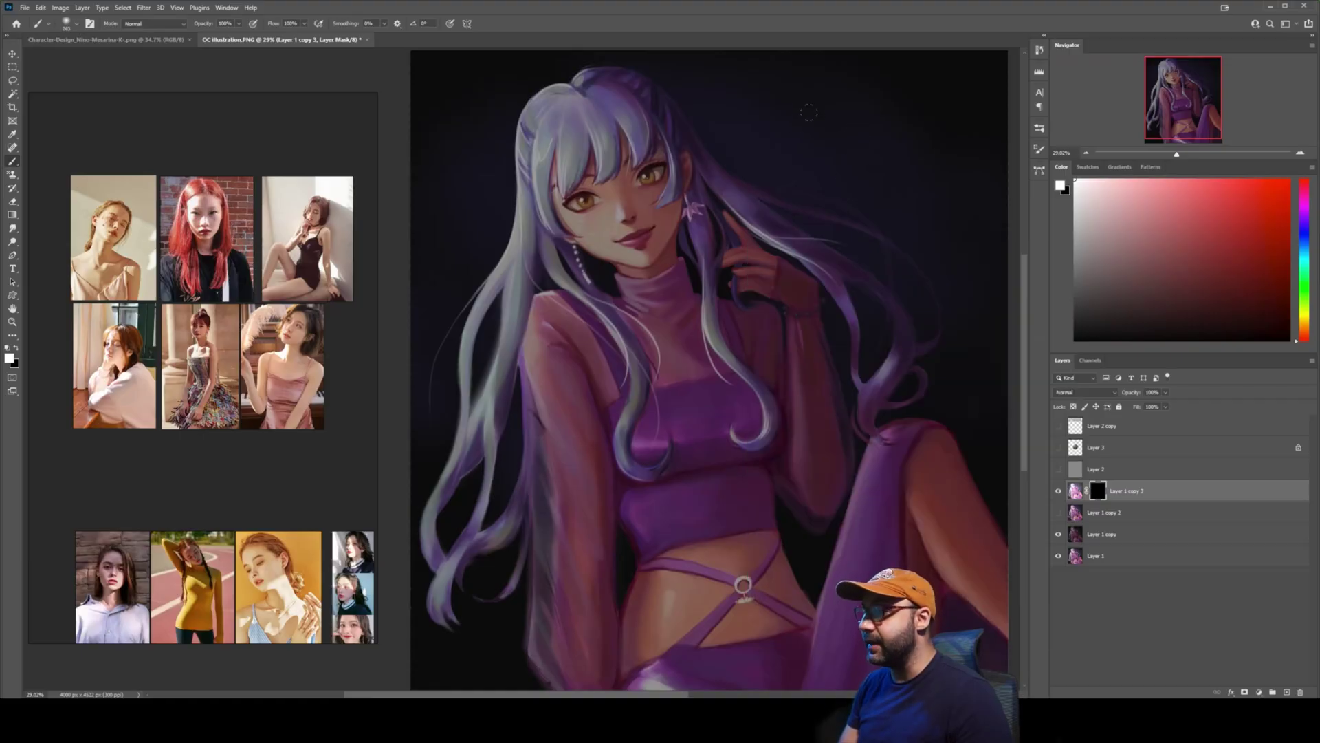
mouse_move(883, 131)
left_mouse_down()
mouse_move(557, 516)
mouse_move(885, 465)
left_mouse_up()
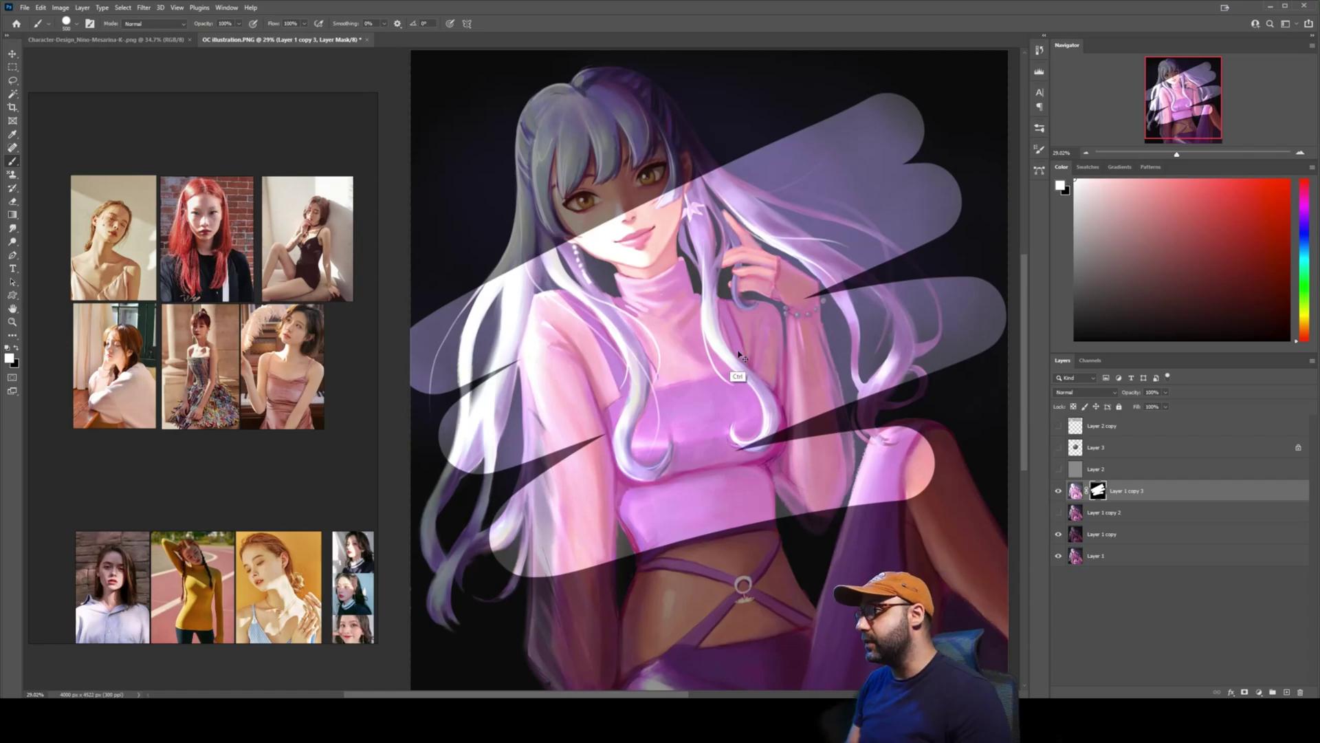
key("ctrl+z")
Enlarge the sunlit portrait reference, cover the illustration with a semi-transparent white layer, and add an empty layer above it.
scroll(175, 266, "up", 5)
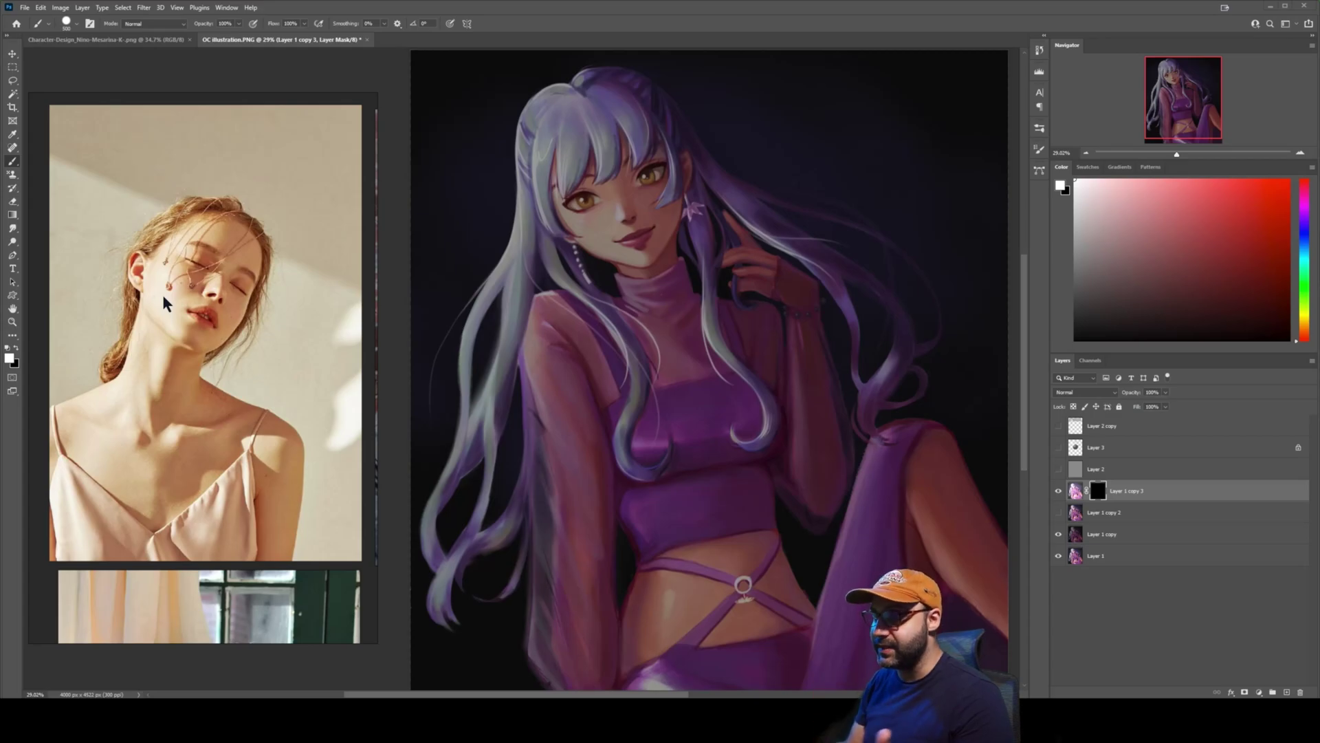
left_click_drag(606, 238, 663, 296)
key("ctrl+shift+alt+n")
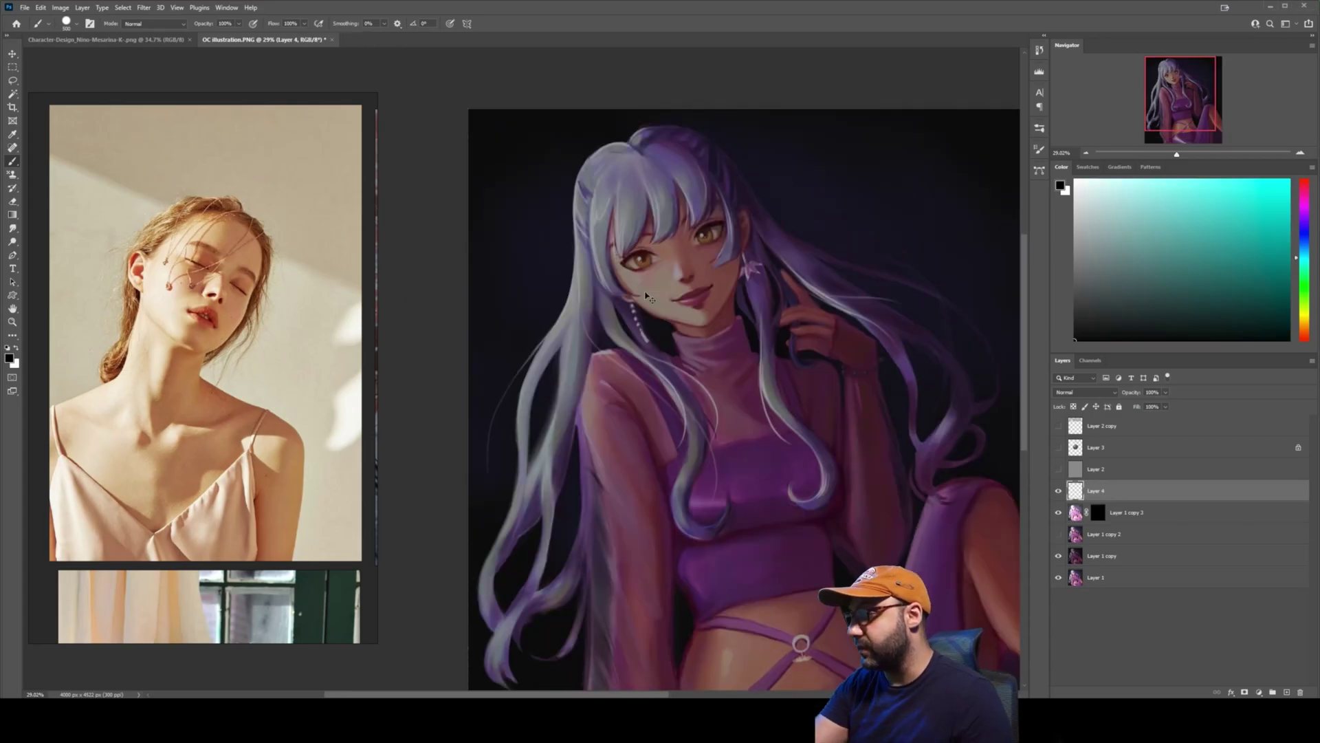
key("ctrl+BackSpace")
left_click_drag(1300, 463, 1259, 463)
key("ctrl+shift+alt+n")
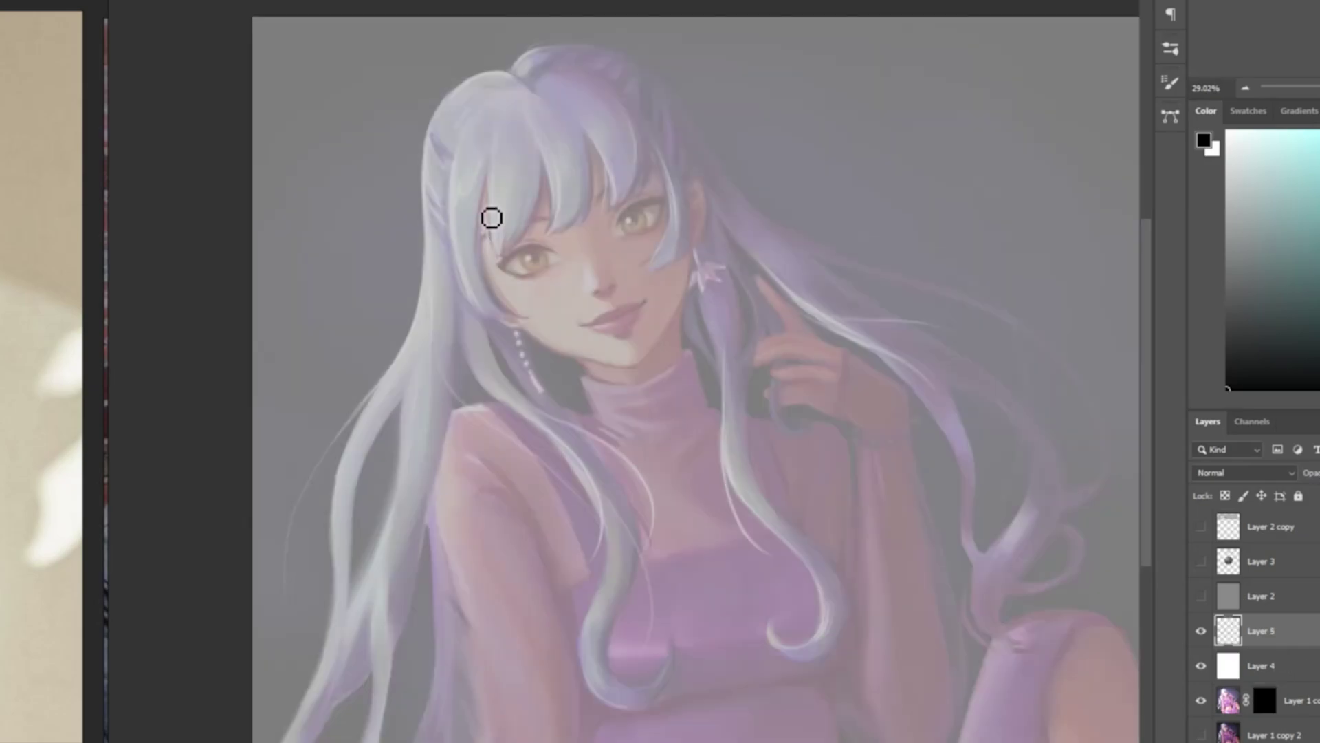
Sketch the head as a black rounded form wrapped in curved contour grid lines.
mouse_move(485, 256)
left_mouse_down()
mouse_move(654, 106)
mouse_move(686, 183)
left_mouse_up()
mouse_move(456, 219)
left_mouse_down()
mouse_move(666, 345)
mouse_move(696, 167)
left_mouse_up()
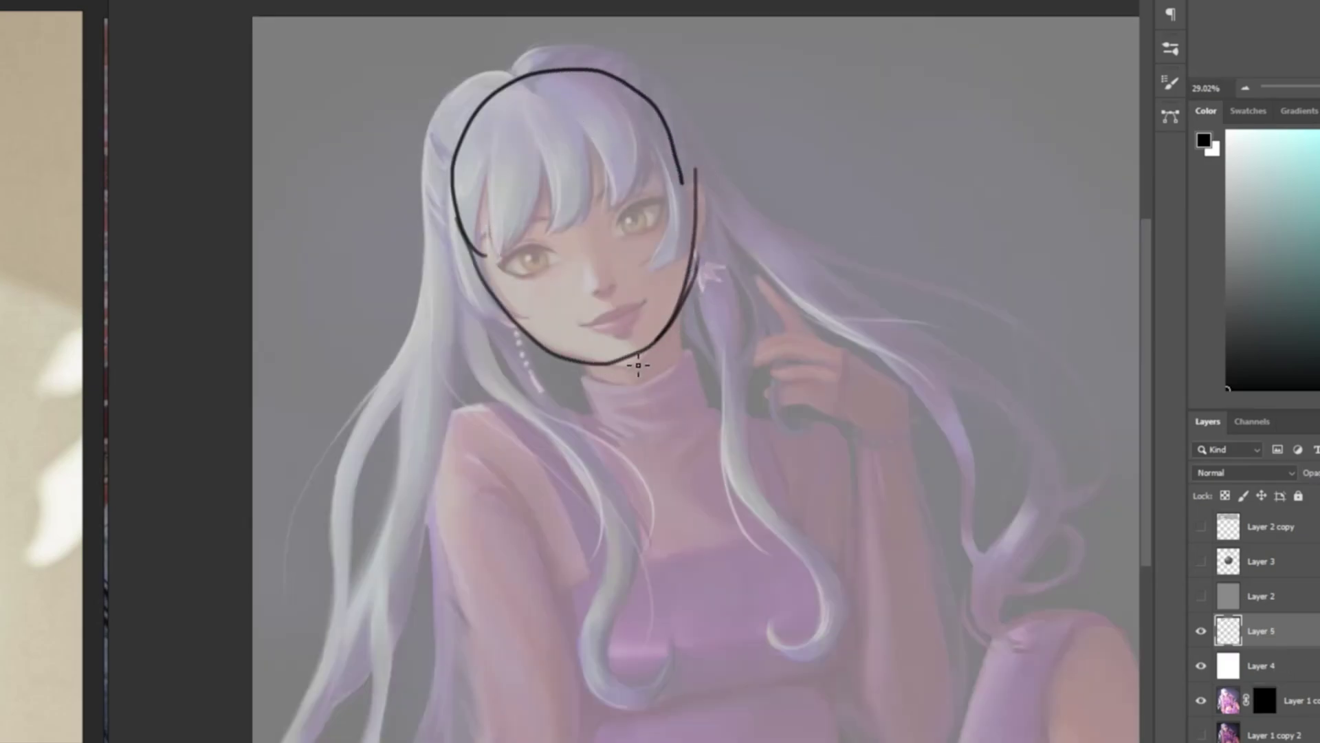
mouse_move(527, 80)
left_mouse_down()
mouse_move(620, 361)
mouse_move(515, 155)
mouse_move(588, 375)
left_mouse_up()
left_click_drag(491, 104, 482, 169)
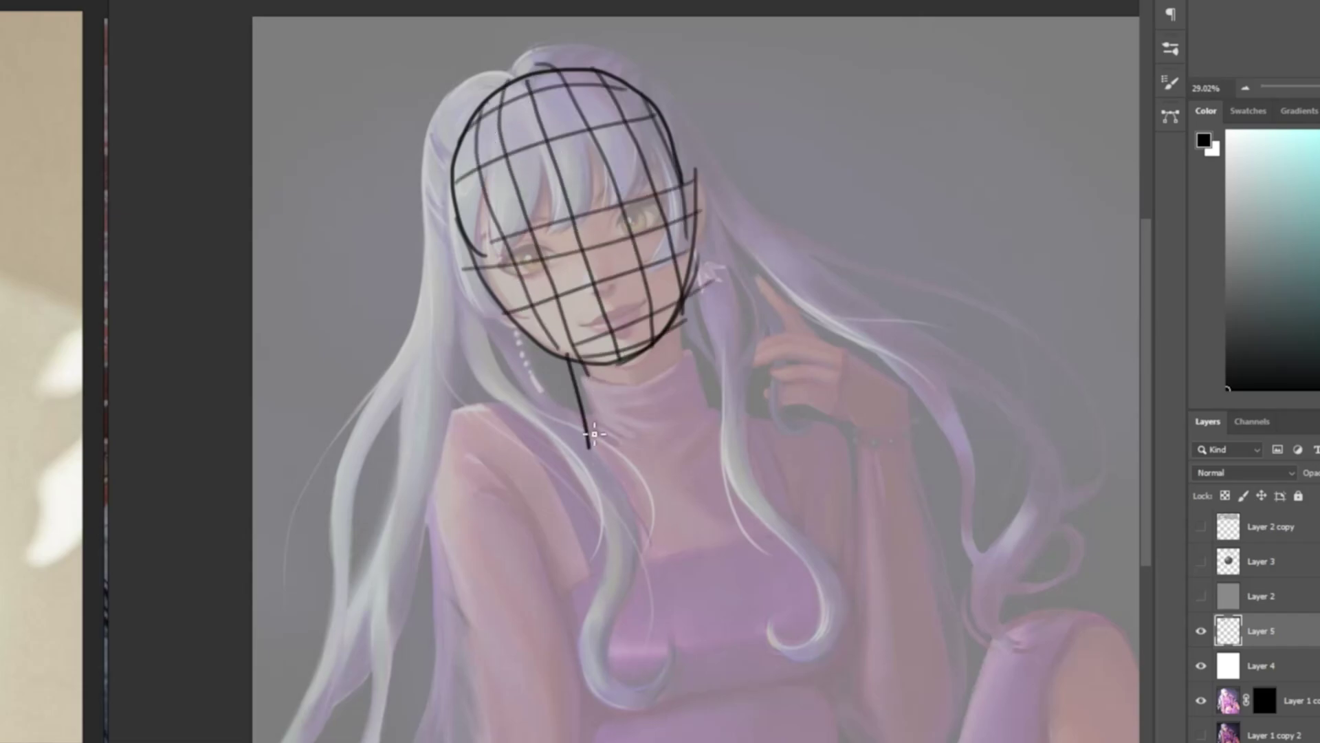
Sketch the neck as a cylinder with vertical and horizontal contour lines.
left_click_drag(588, 435, 703, 414)
left_click_drag(681, 329, 700, 416)
mouse_move(691, 357)
left_mouse_down()
mouse_move(612, 377)
mouse_move(691, 375)
left_mouse_up()
left_click_drag(600, 341, 623, 450)
left_click_drag(634, 347, 649, 446)
left_click_drag(669, 363, 680, 446)
mouse_move(448, 469)
left_mouse_down()
mouse_move(485, 413)
mouse_move(467, 489)
left_mouse_up()
Draw the collarbone and shoulder lines on both sides of the neck.
mouse_move(496, 413)
left_mouse_down()
mouse_move(451, 486)
mouse_move(615, 418)
mouse_move(645, 448)
left_mouse_up()
left_click_drag(496, 487, 631, 549)
left_click_drag(702, 401, 870, 487)
left_click_drag(806, 425, 711, 465)
Sketch the arm on the character's lit side as gridded cylinders with a ball at the shoulder.
key("space")
left_click_drag(588, 535, 595, 441)
mouse_move(441, 419)
left_mouse_down()
mouse_move(538, 391)
mouse_move(568, 606)
left_mouse_up()
left_click_drag(569, 558, 587, 604)
left_click_drag(587, 604, 480, 628)
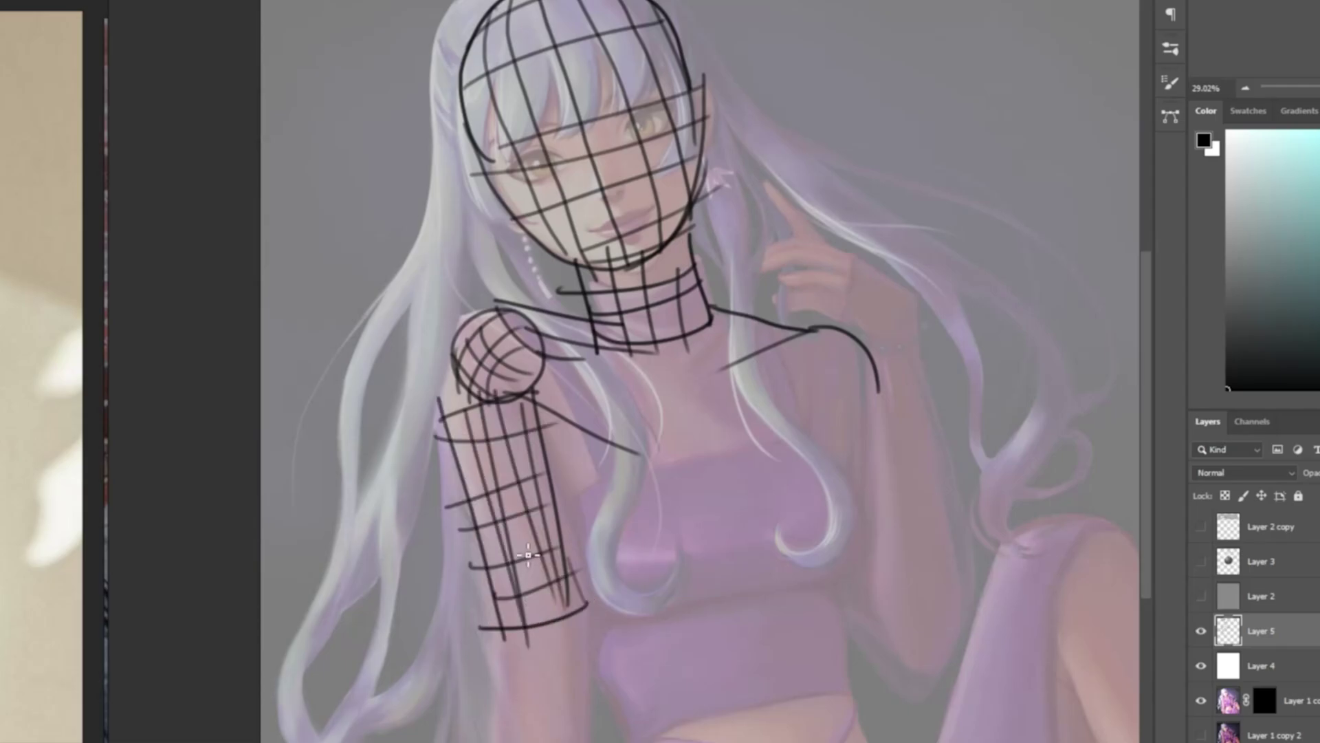
mouse_move(544, 610)
left_mouse_down()
mouse_move(575, 654)
mouse_move(529, 643)
left_mouse_up()
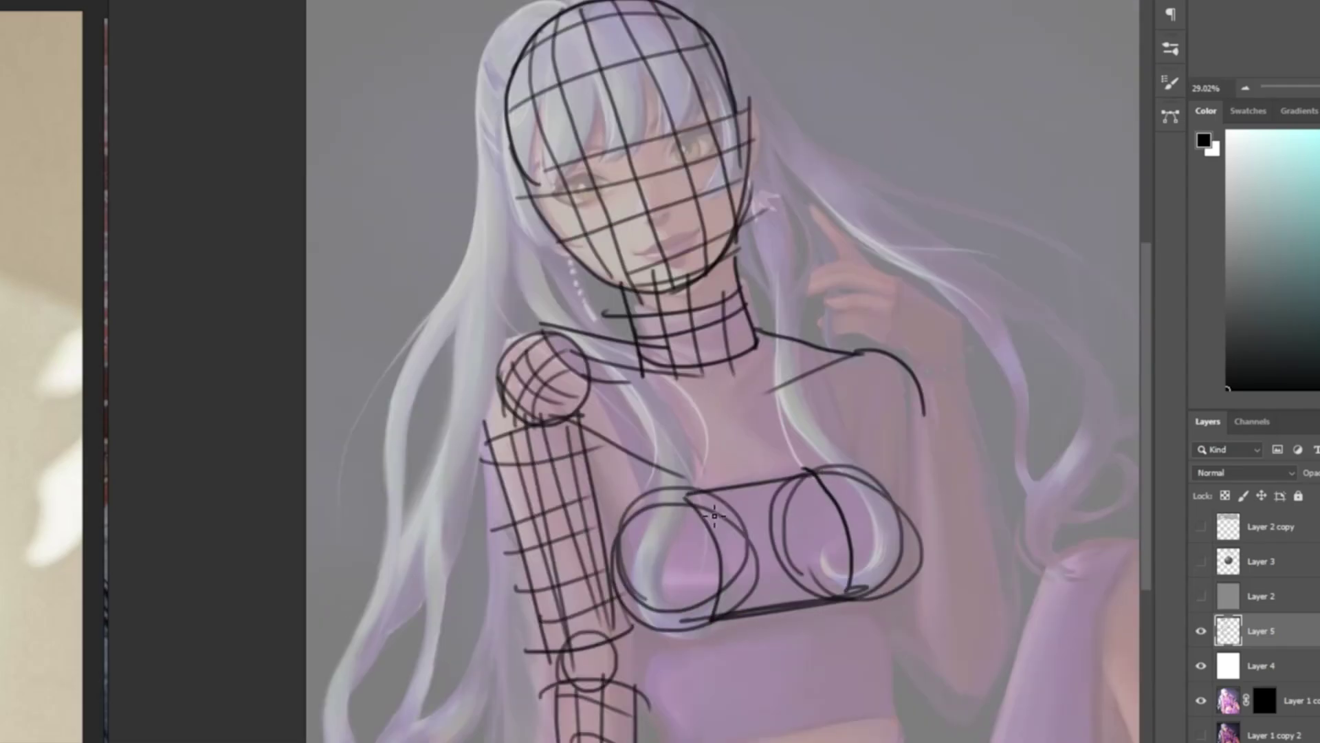
Draw contour grid lines across the chest and upper torso and close the torso's far side.
left_click_drag(694, 506, 837, 488)
left_click_drag(719, 543, 851, 523)
left_click_drag(731, 575, 853, 554)
left_click_drag(570, 378, 634, 522)
left_click_drag(602, 406, 872, 366)
left_click_drag(608, 440, 881, 397)
left_click_drag(747, 368, 768, 475)
left_click_drag(913, 386, 908, 571)
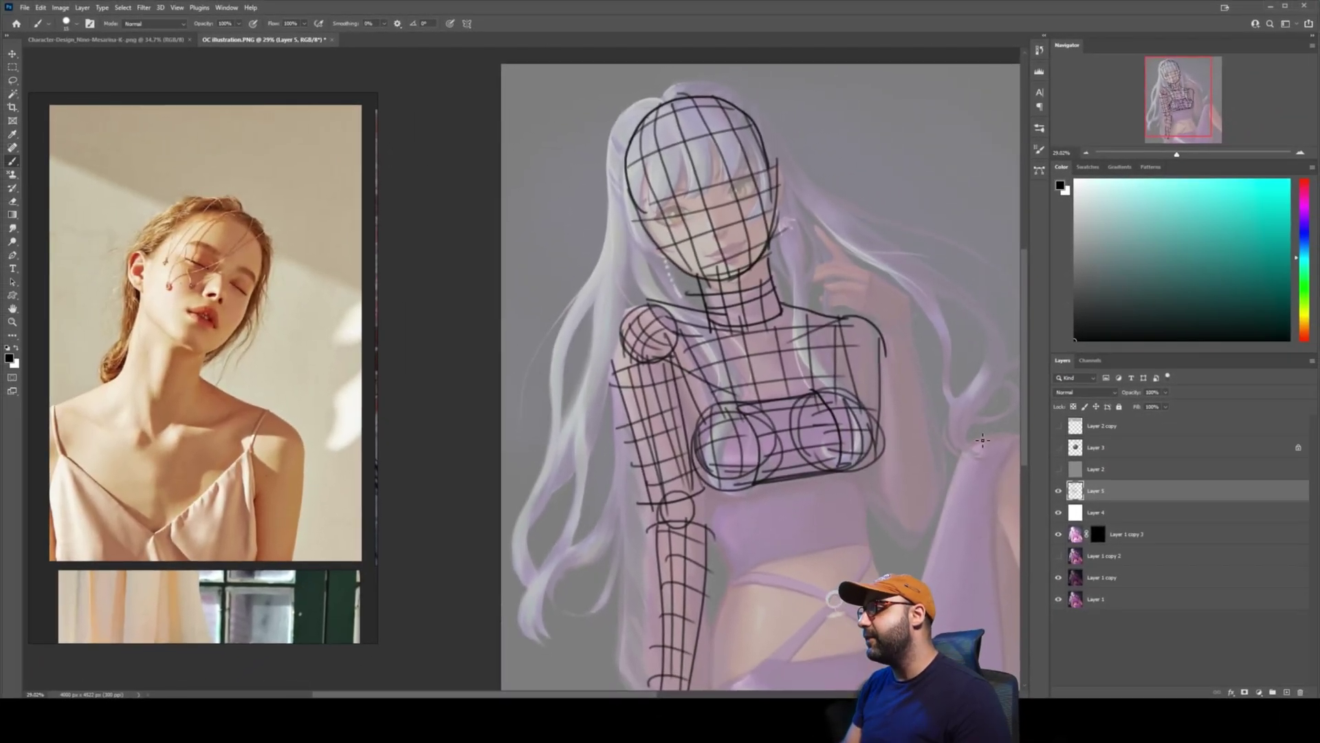
Hide the construction sketch and its white overlay, and select the brightened copy's mask.
left_click(1059, 512)
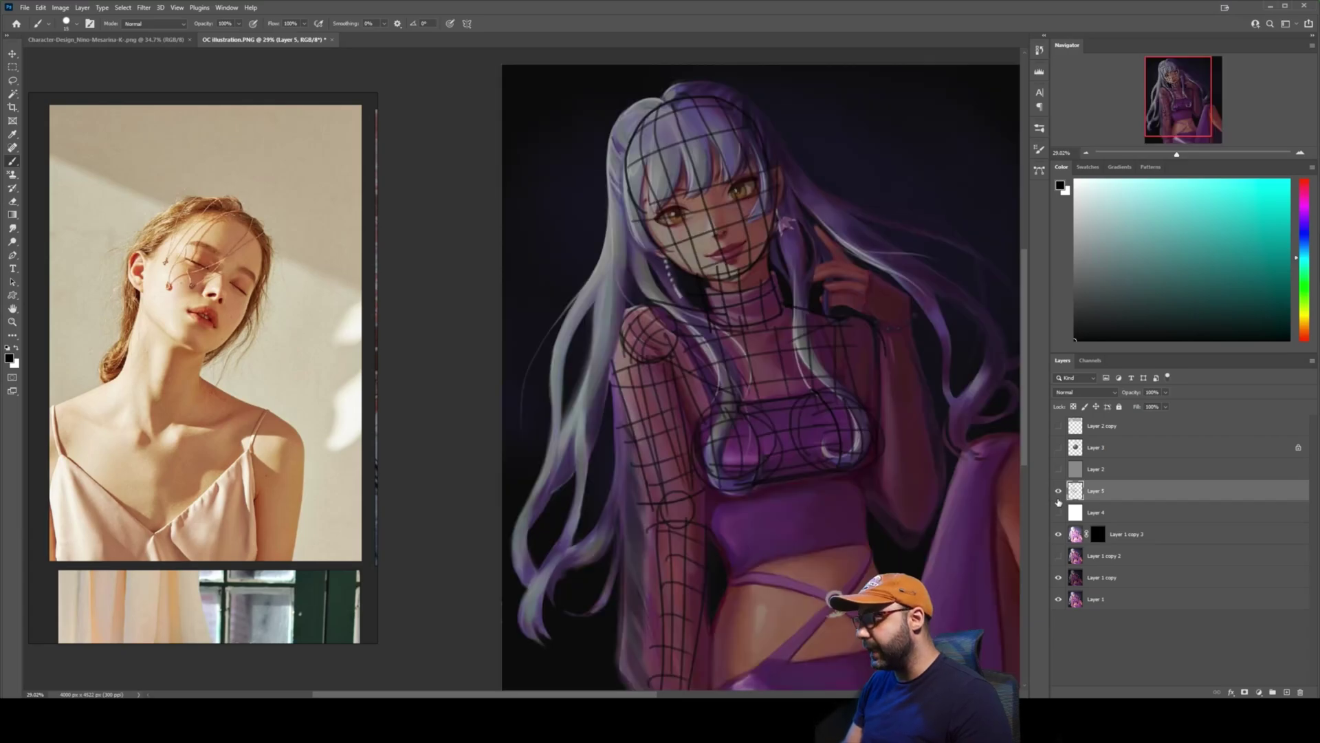
left_click(1058, 491)
left_click(1097, 534)
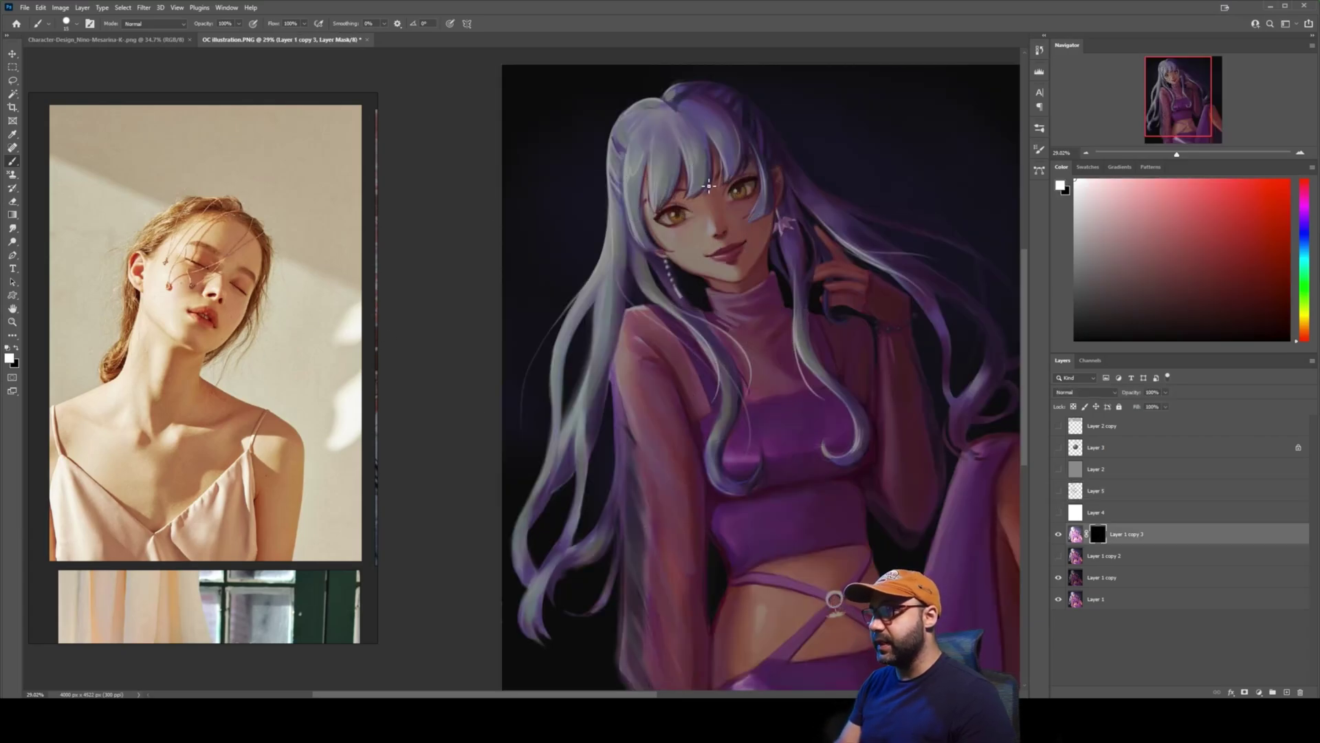
With a smaller brush on the mask, paint white over the bangs and forehead to reveal the brightened copy.
key("z")
left_click_drag(641, 140, 716, 143)
key("b")
right_click(738, 202)
left_click(924, 352)
key("[")
left_click(711, 203)
key("z")
mouse_move(761, 184)
left_mouse_down()
mouse_move(681, 220)
mouse_move(684, 231)
mouse_move(674, 208)
mouse_move(701, 128)
mouse_move(734, 201)
left_mouse_up()
key("b")
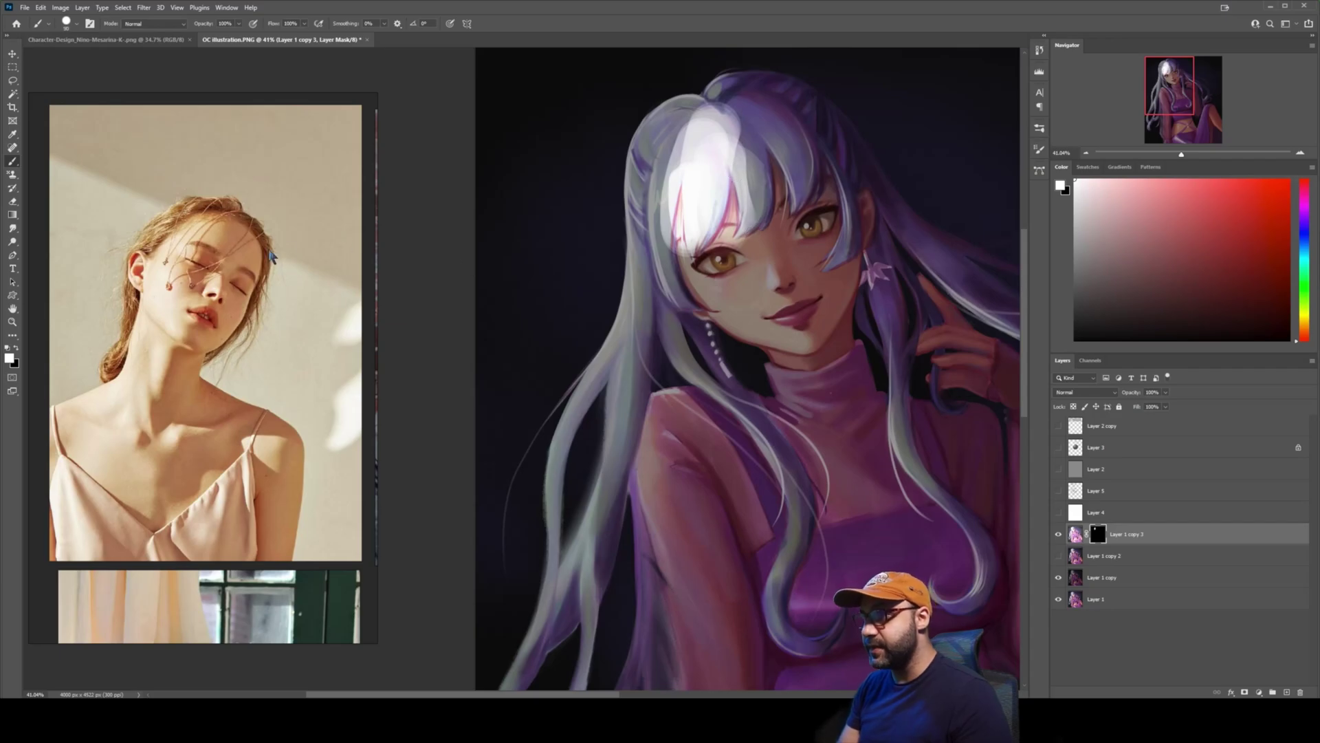
Paint light on the mask over the nose, cheek, jaw, neck edge and the hair on the lit side.
left_click_drag(778, 286, 777, 270)
mouse_move(702, 251)
left_mouse_down()
mouse_move(712, 289)
mouse_move(765, 317)
left_mouse_up()
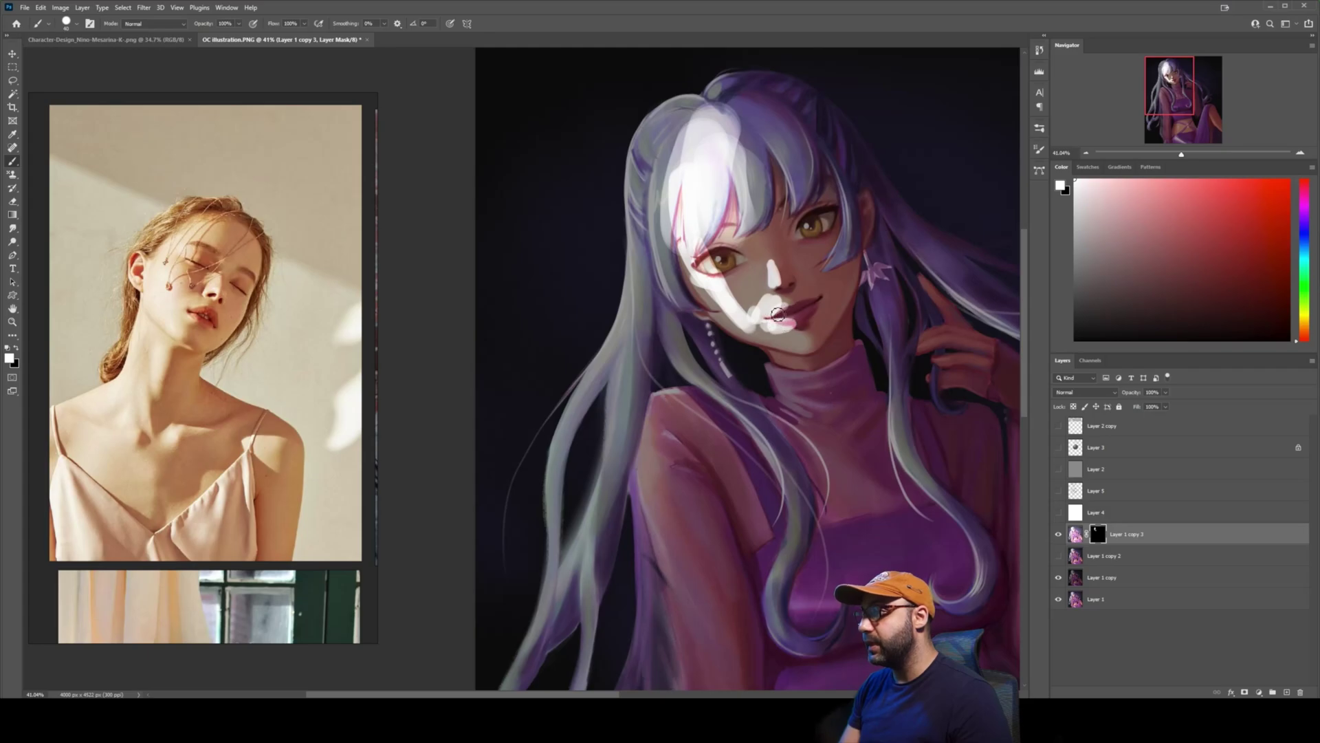
mouse_move(755, 329)
left_mouse_down()
mouse_move(697, 279)
mouse_move(737, 263)
mouse_move(716, 288)
mouse_move(680, 247)
mouse_move(692, 227)
mouse_move(676, 197)
mouse_move(670, 208)
mouse_move(646, 134)
mouse_move(637, 291)
mouse_move(635, 270)
mouse_move(576, 430)
left_mouse_up()
left_click_drag(656, 320, 703, 393)
left_click_drag(774, 365, 786, 405)
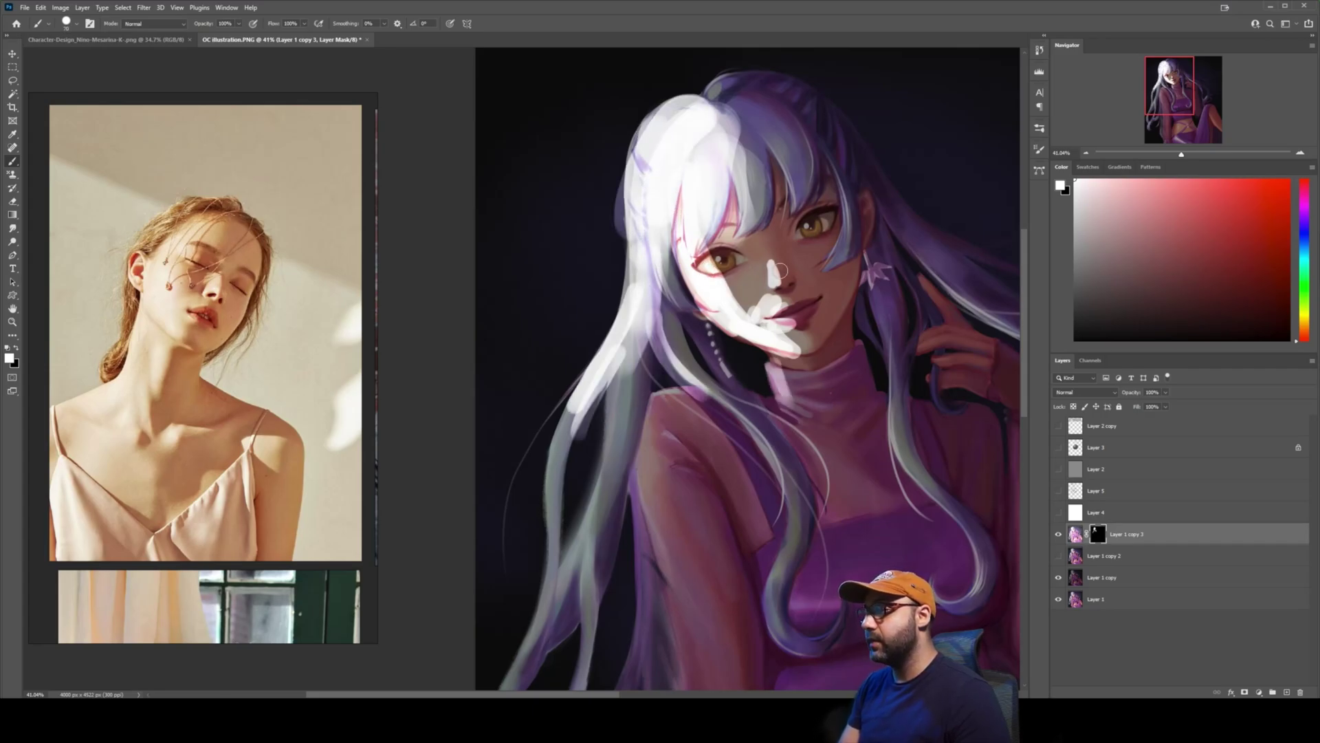
Enlarge the brush and reveal the brightened copy over the shoulder and upper sleeve on the lit side.
left_click_drag(849, 231, 818, 231)
key("]")
key("]")
key("]")
mouse_move(740, 358)
left_mouse_down()
mouse_move(700, 403)
mouse_move(770, 392)
left_mouse_up()
key("bracketright")
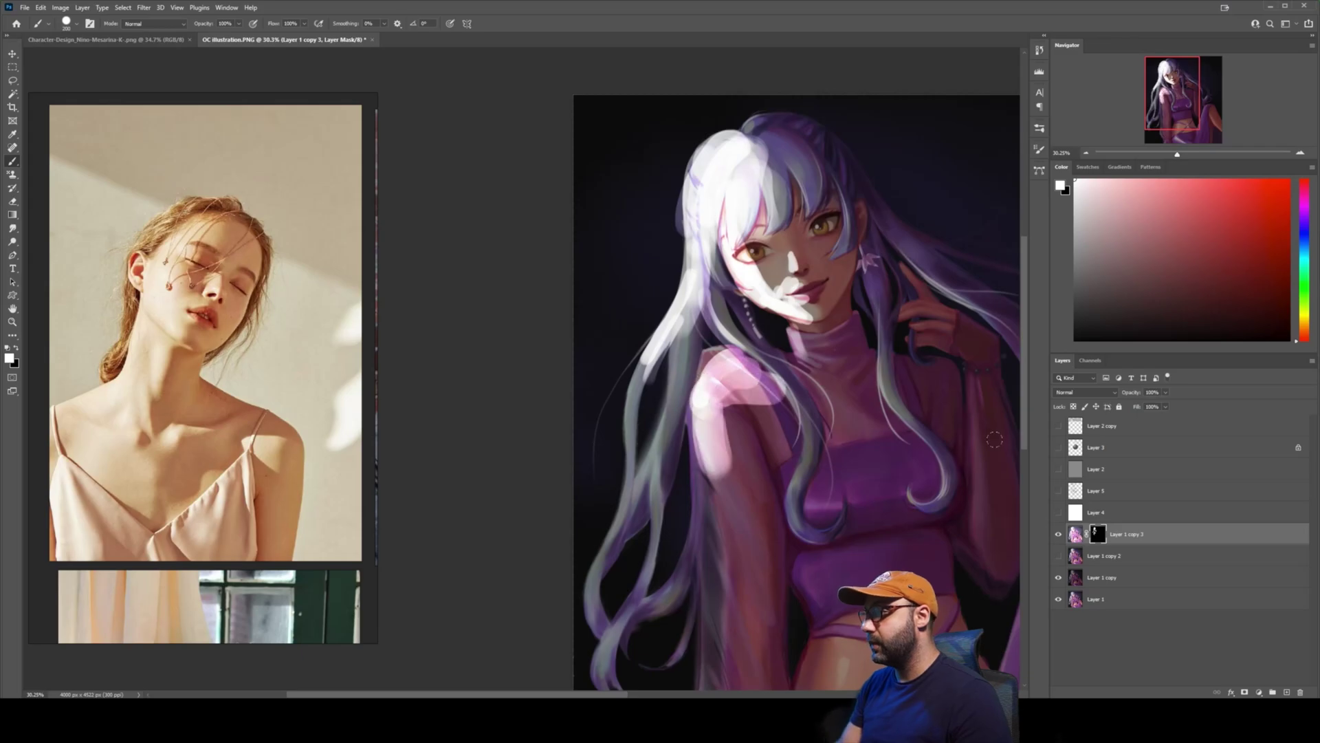
With a larger brush, paint light on the mask across the upper chest and the top of the purple garment.
left_click(1059, 491)
mouse_move(801, 328)
left_mouse_down()
mouse_move(815, 361)
mouse_move(790, 434)
mouse_move(831, 454)
mouse_move(826, 399)
left_mouse_up()
key("bracketright")
key("bracketright")
key("bracketright")
key("bracketright")
key("bracketright")
key("bracketright")
key("bracketright")
key("bracketright")
key("bracketright")
left_click_drag(826, 399, 881, 435)
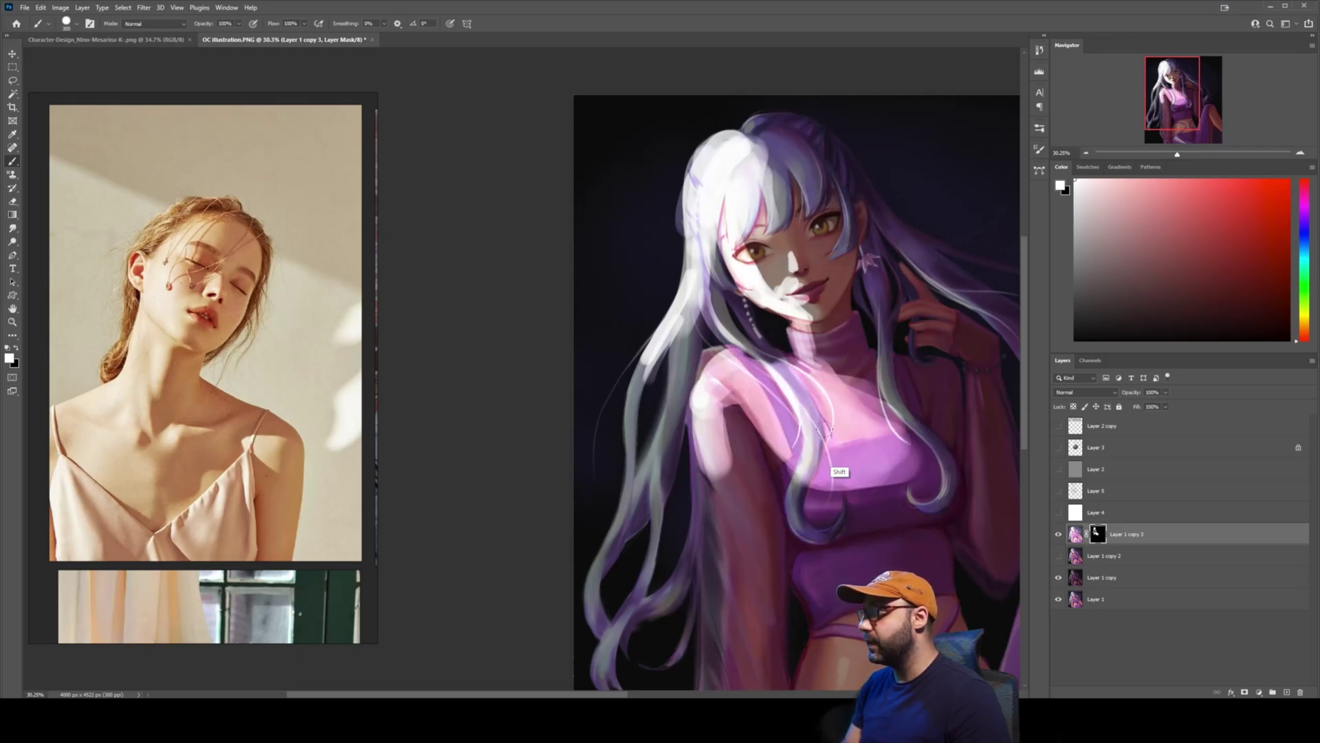
Switch to the Mixer Brush and soften the mask's light edges on the chest and sleeve.
key("shift+b")
key("shift+b")
key("shift+b")
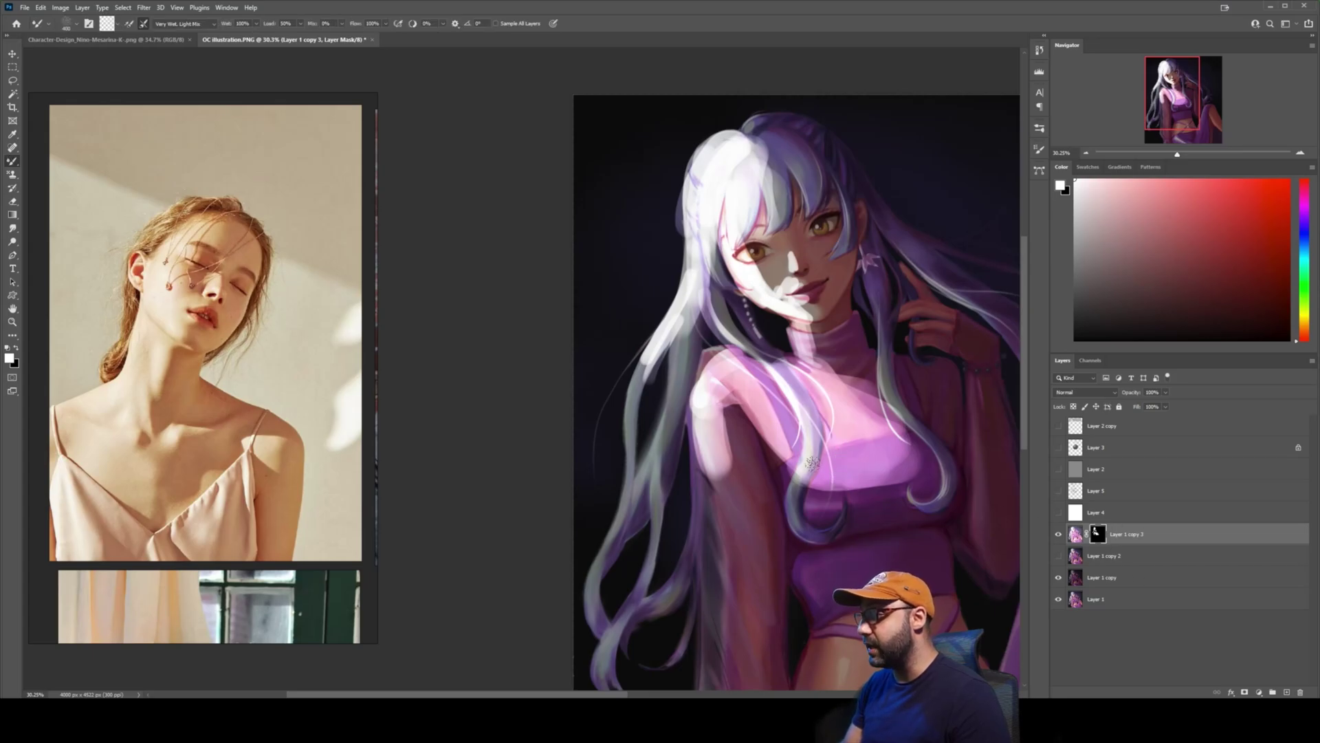
mouse_move(813, 463)
left_mouse_down()
mouse_move(846, 492)
mouse_move(909, 435)
left_mouse_up()
mouse_move(712, 411)
left_mouse_down()
mouse_move(721, 447)
mouse_move(730, 403)
mouse_move(735, 423)
left_mouse_up()
Blend the hard light and shadow transitions on the face with the Mixer Brush.
scroll(785, 265, "up", 4)
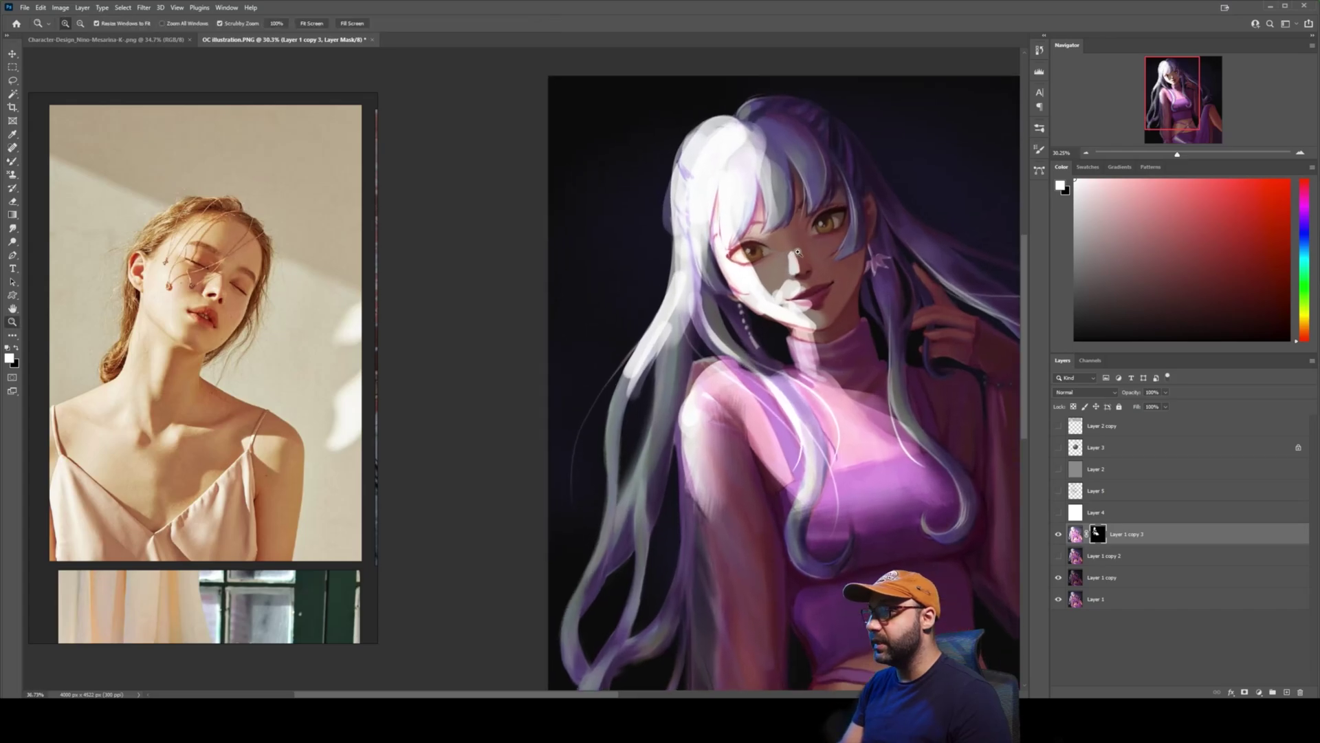
mouse_move(726, 275)
left_mouse_down()
mouse_move(781, 323)
mouse_move(798, 316)
mouse_move(784, 306)
mouse_move(768, 321)
mouse_move(769, 344)
mouse_move(825, 345)
mouse_move(834, 388)
left_mouse_up()
key("]")
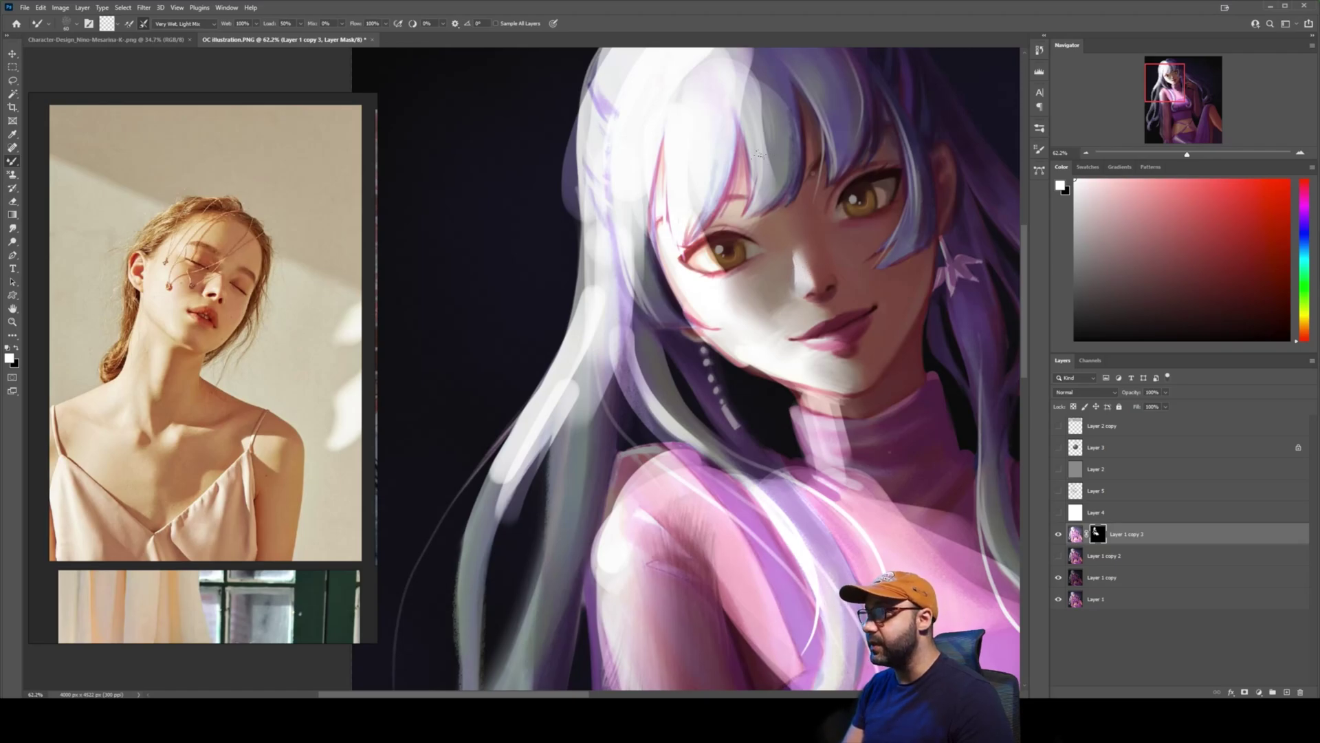
key("z")
left_click_drag(796, 290, 729, 289)
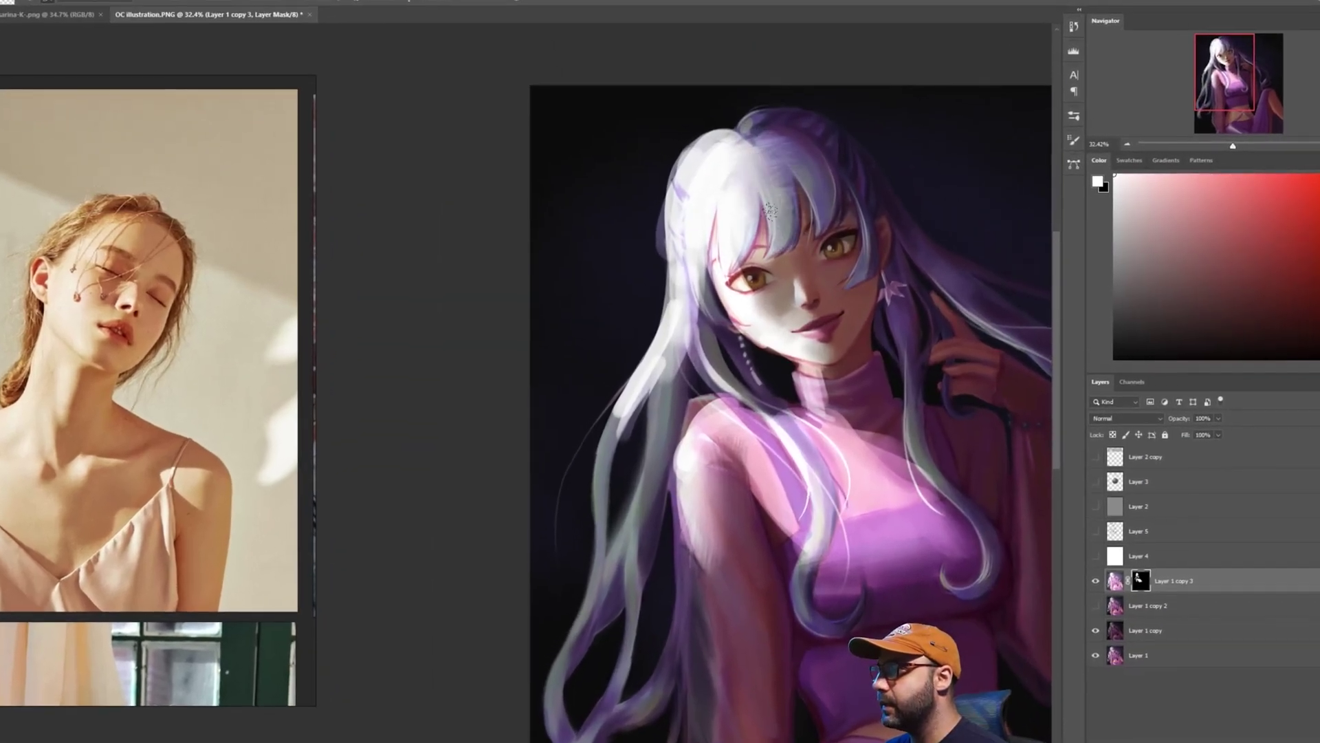
Soften the light edges on the long hair strands and bring the whole figure into view.
left_click_drag(599, 457, 659, 397)
left_click(753, 280)
key("space")
left_click_drag(893, 401, 795, 289)
key("z")
left_click_drag(785, 427, 780, 363)
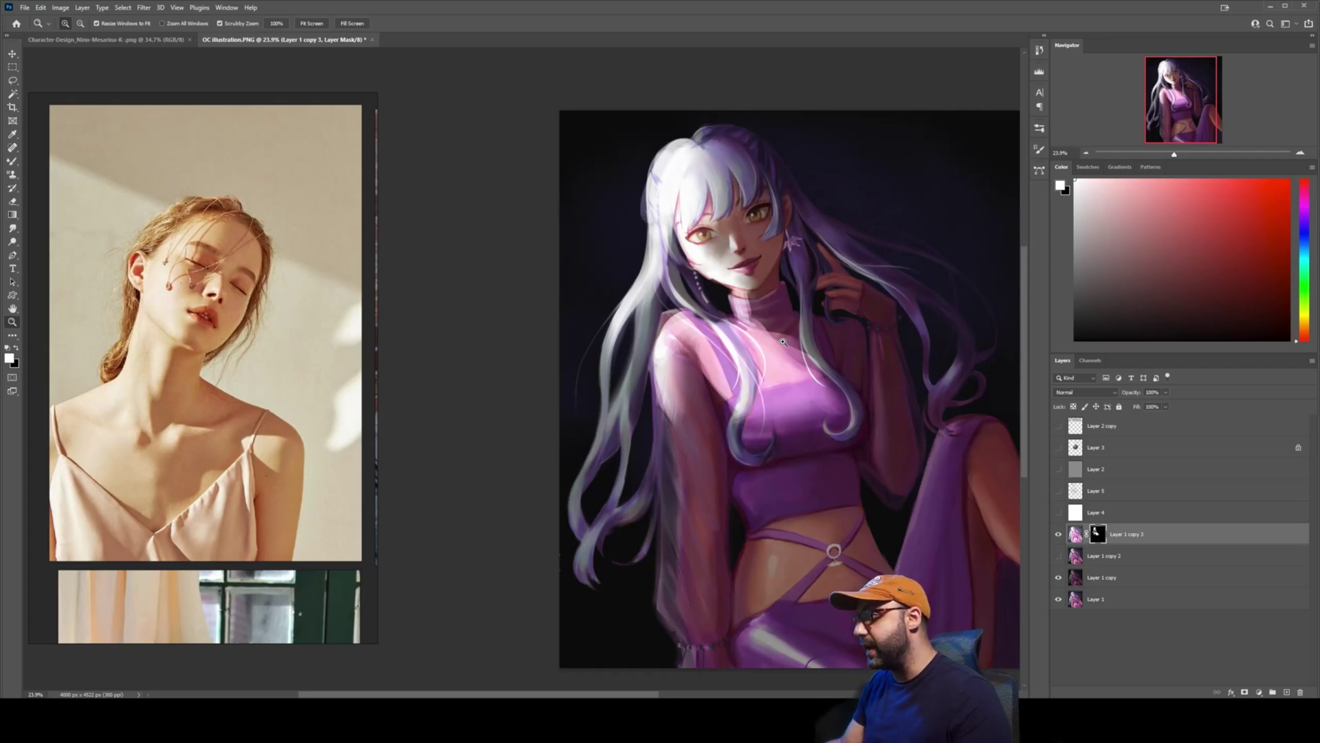
Show the brightened Layer 1 copy 2, give it a black layer mask, and turn Layer 1 copy 3 back on.
scroll(742, 213, "up", 2)
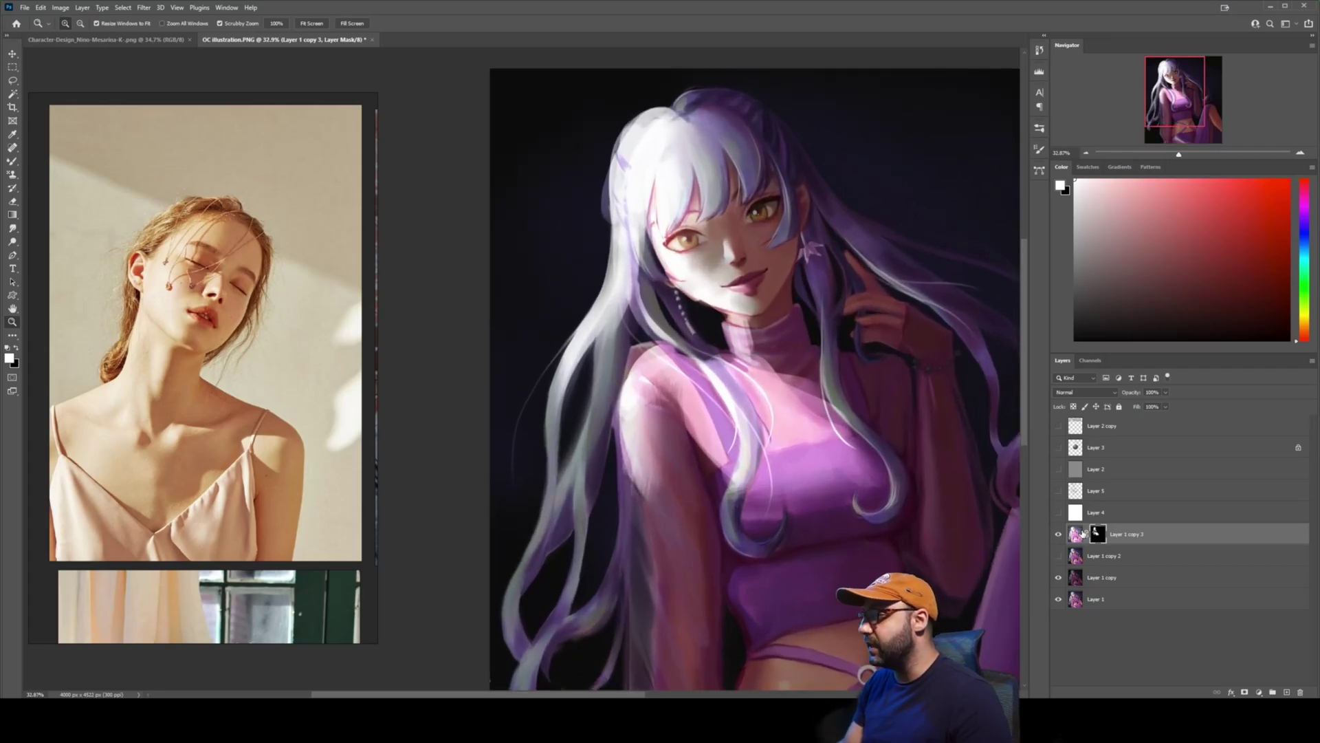
left_click(1059, 535)
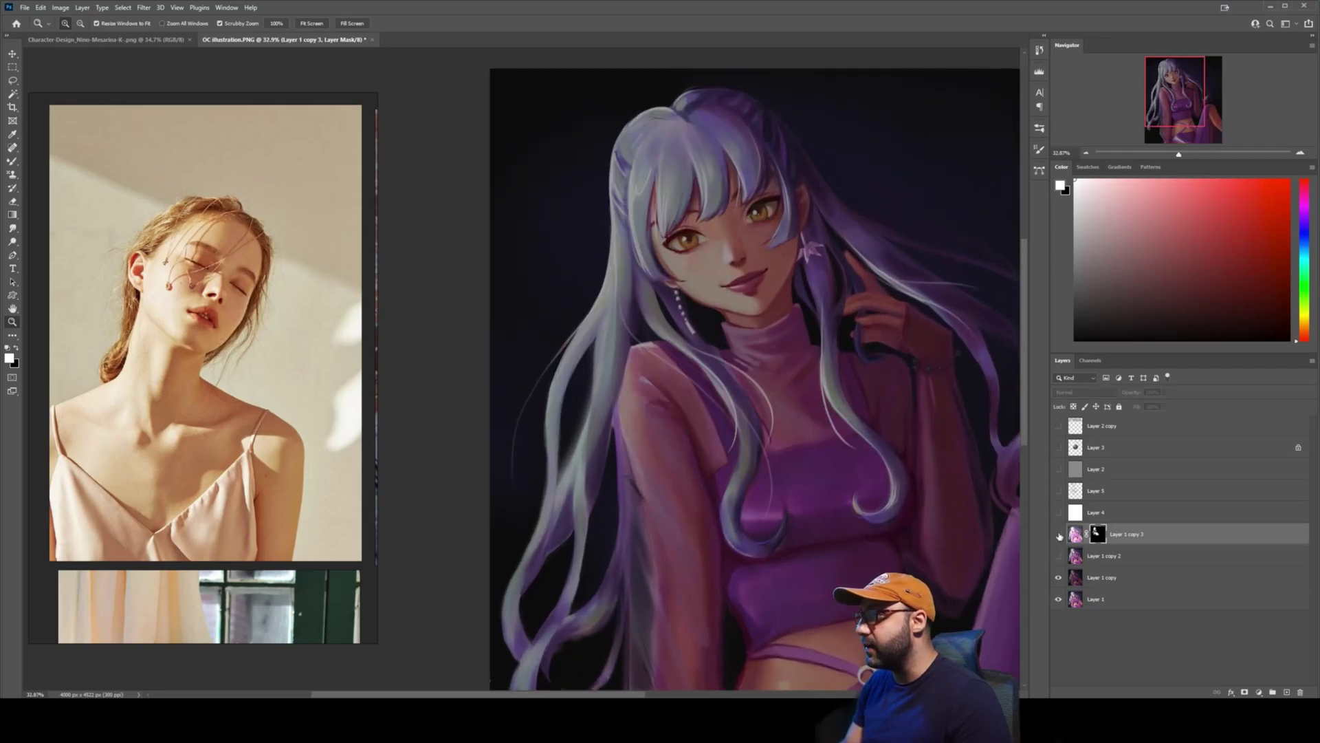
left_click(1058, 558)
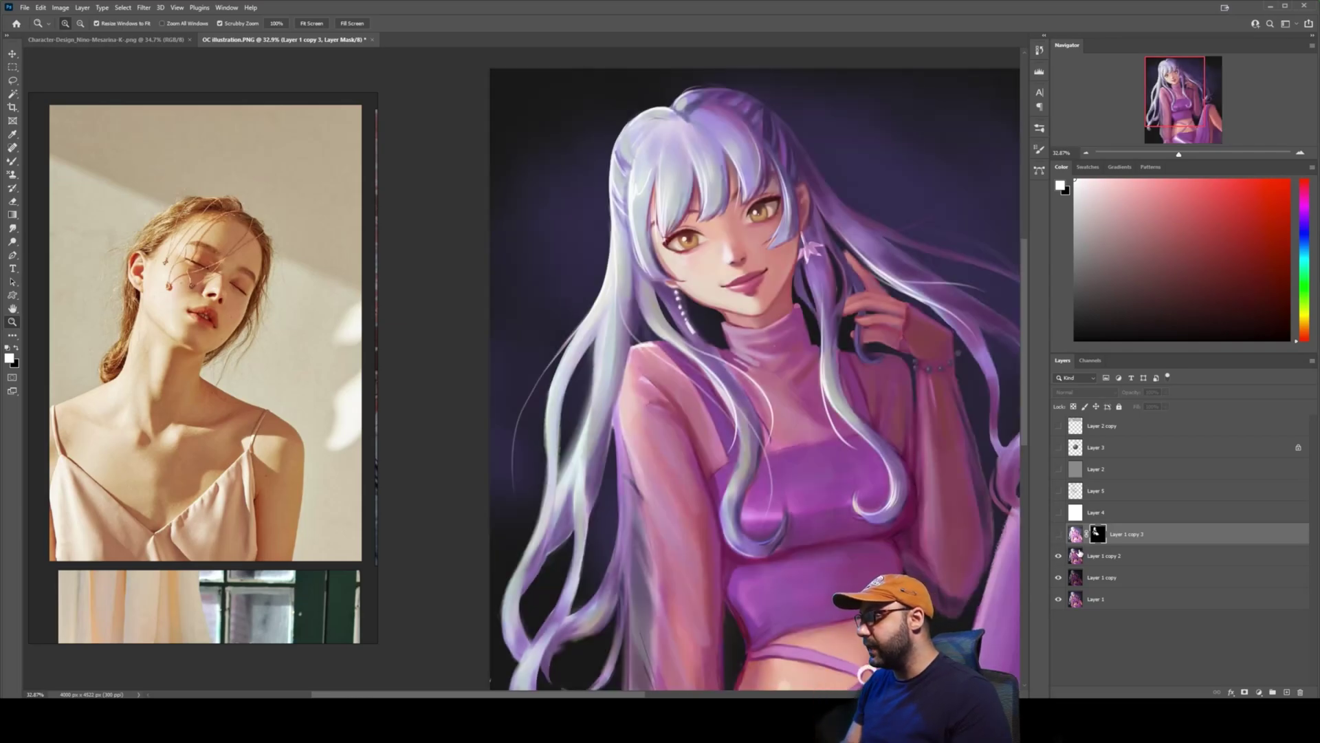
left_click(1076, 552)
left_click(1244, 692, "alt")
left_click(1058, 536)
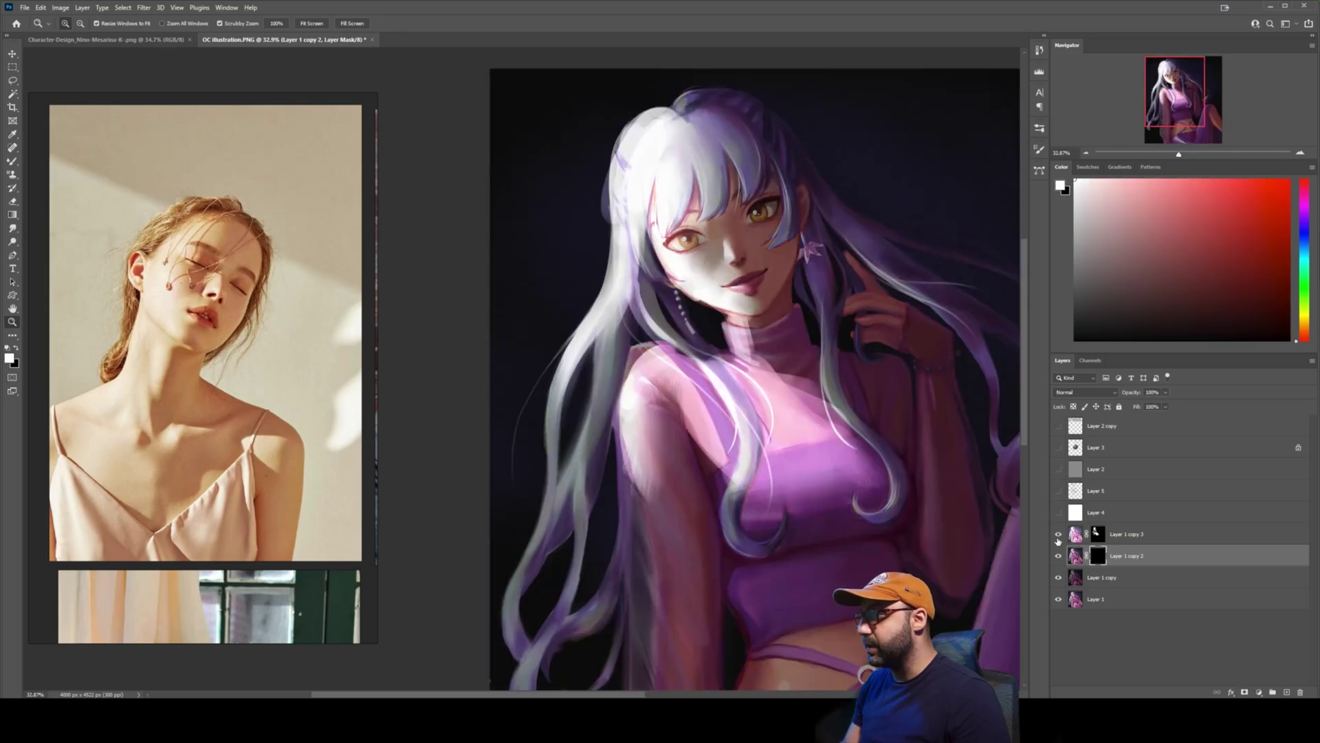
Paint softer secondary light on Layer 1 copy 2's mask over the shadowed cheek, jaw and neck, checking the reference photo.
left_click_drag(809, 234, 831, 232)
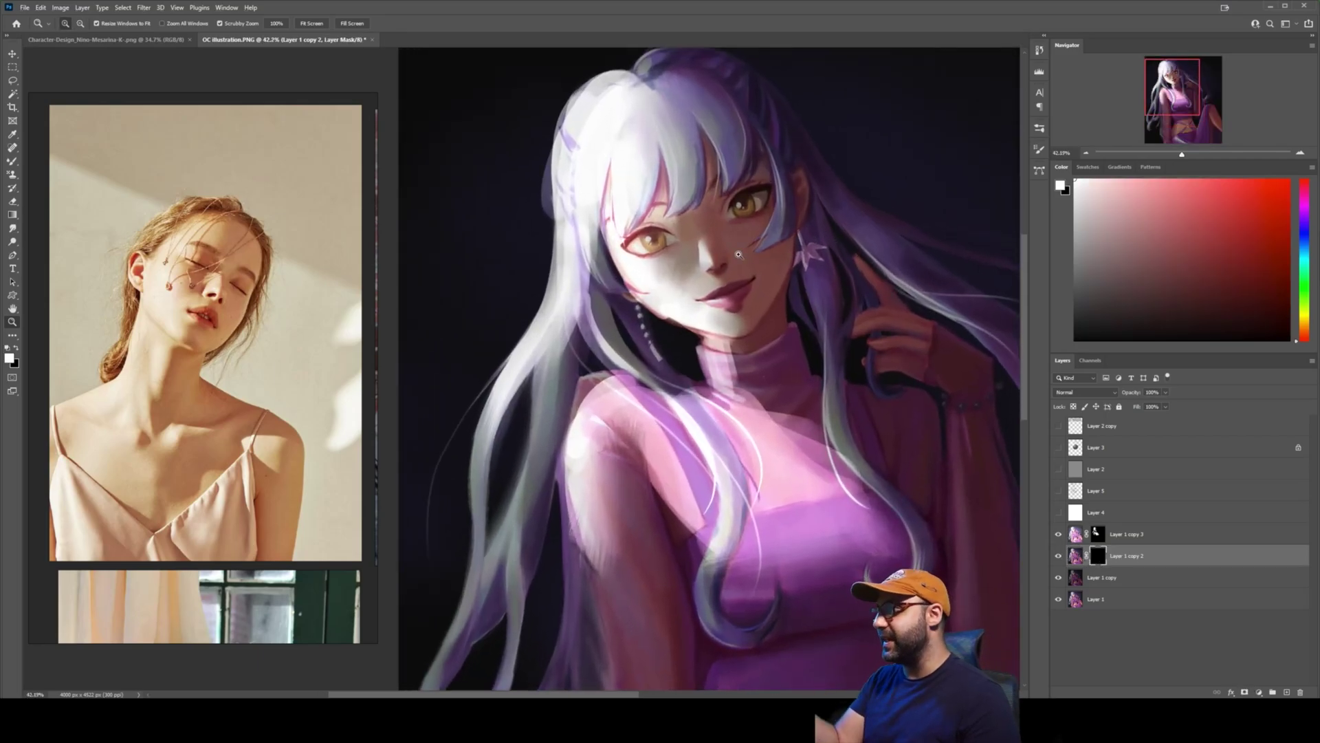
key("b")
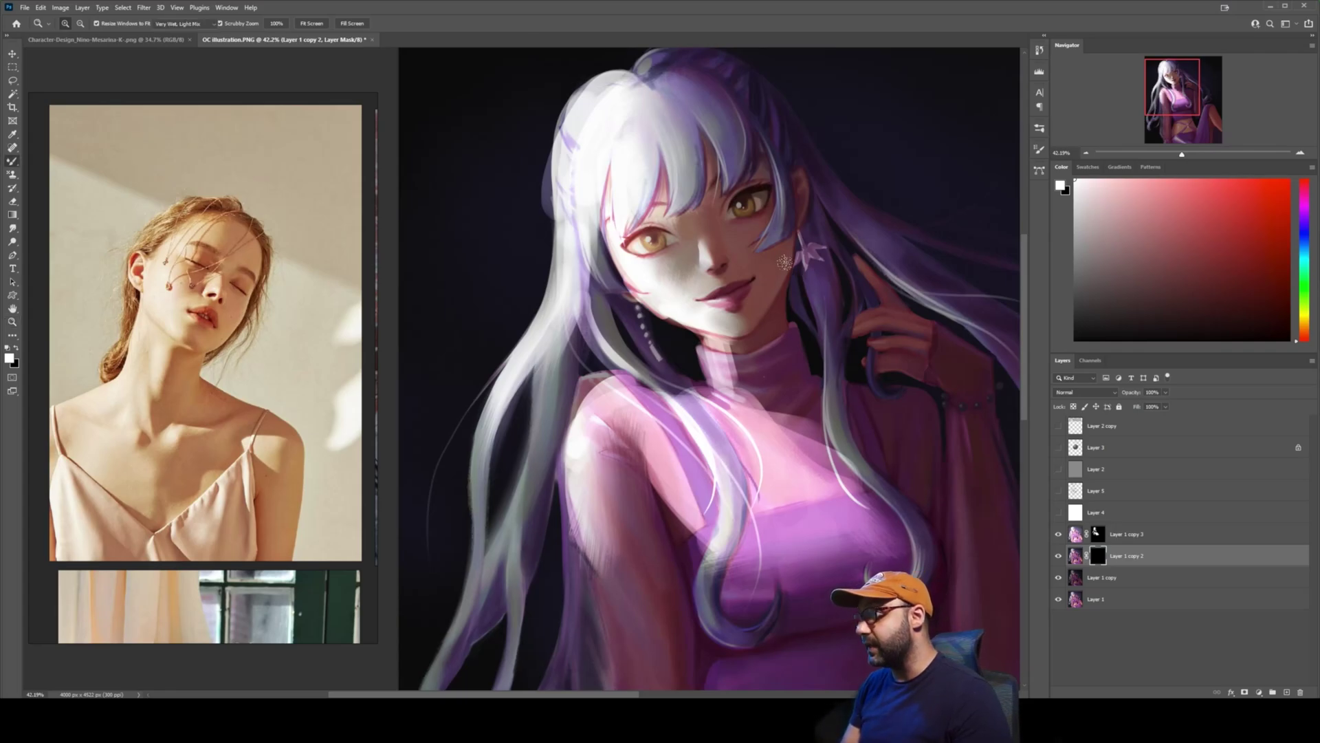
left_click_drag(756, 276, 772, 267)
left_click_drag(238, 317, 265, 275)
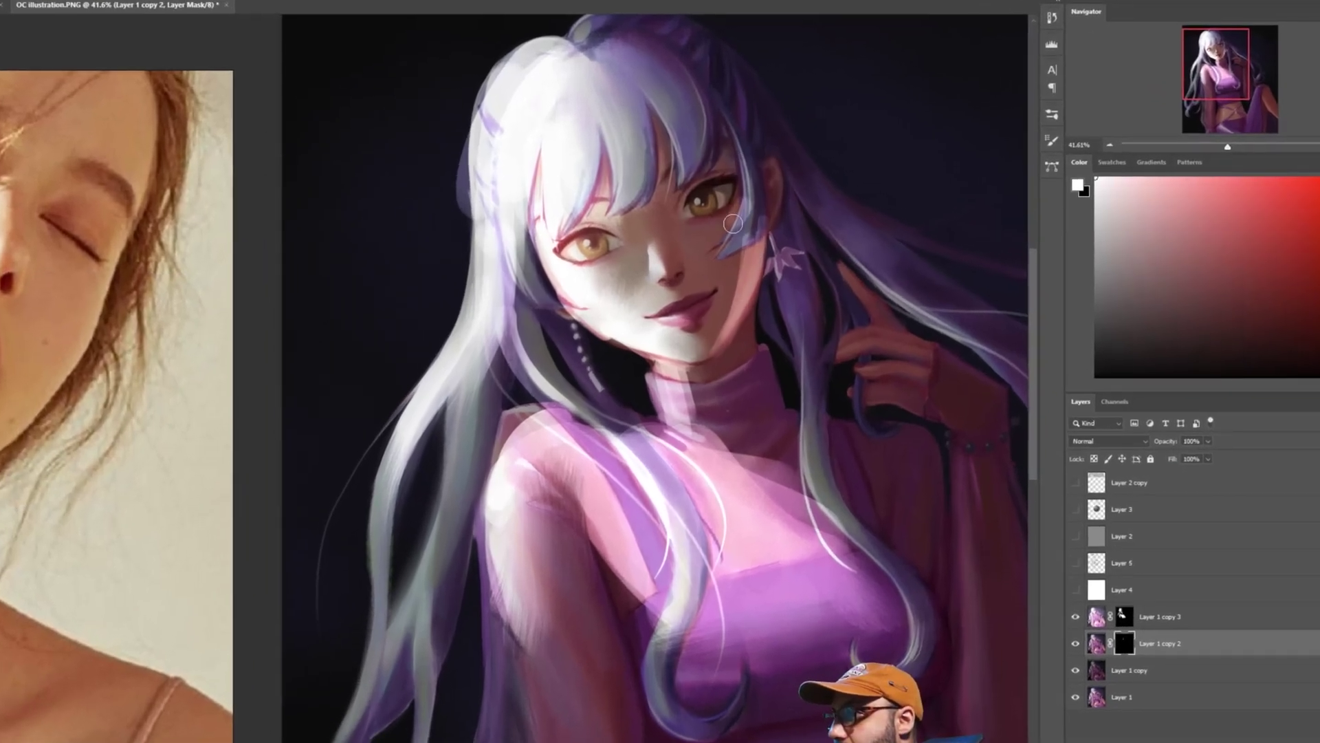
mouse_move(679, 268)
left_mouse_down()
mouse_move(693, 326)
mouse_move(750, 306)
left_mouse_up()
left_click_drag(712, 222, 765, 165)
scroll(678, 176, "down", 2)
left_click_drag(755, 366, 784, 385)
left_click_drag(846, 477, 828, 460)
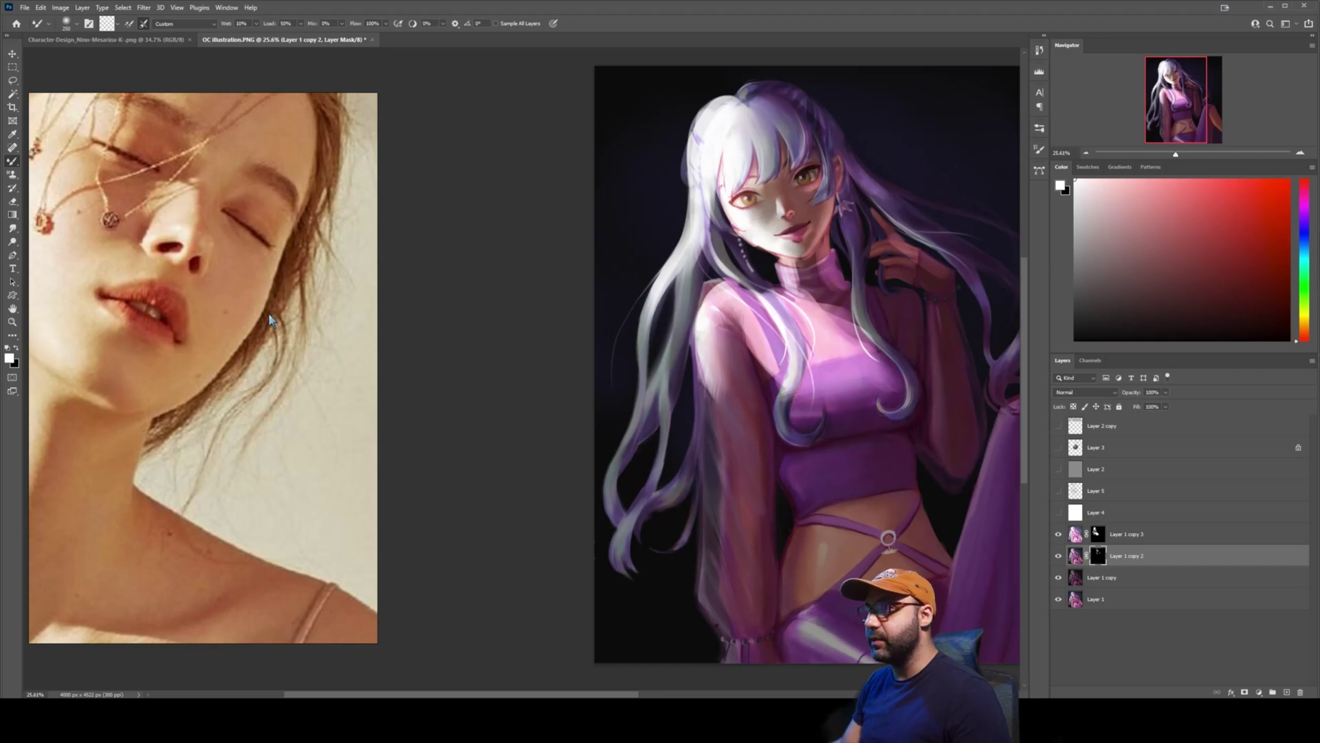
Bring more of the reference portrait into view and lower the darkened Layer 1 copy's opacity to 63%.
scroll(274, 316, "down", 4)
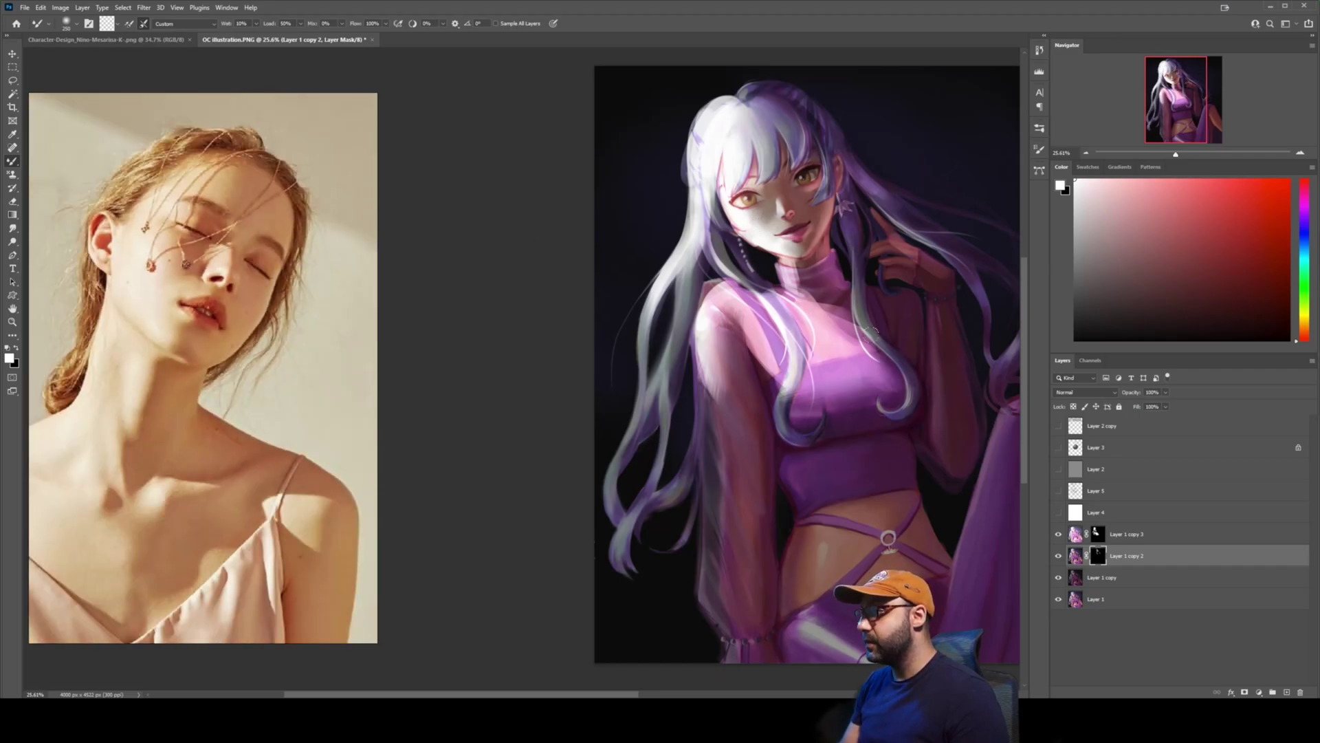
left_click(1100, 538)
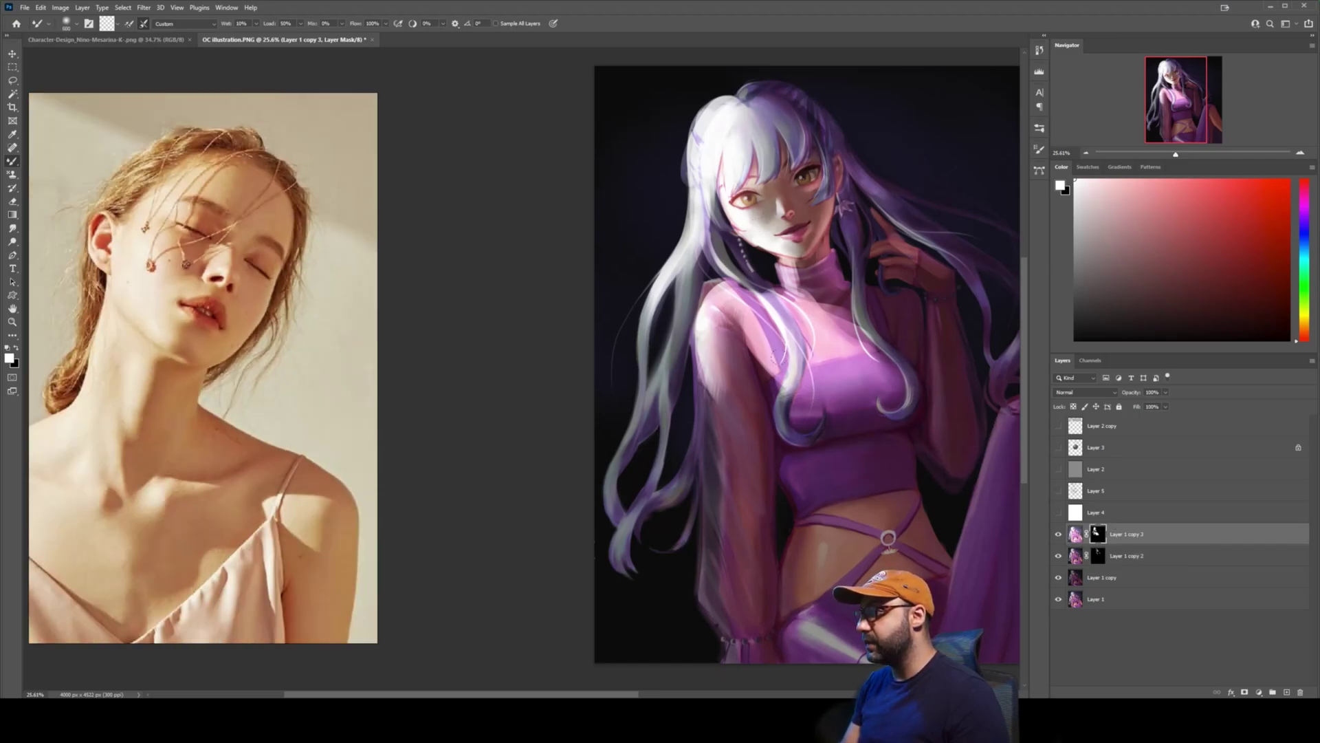
left_click(1101, 579)
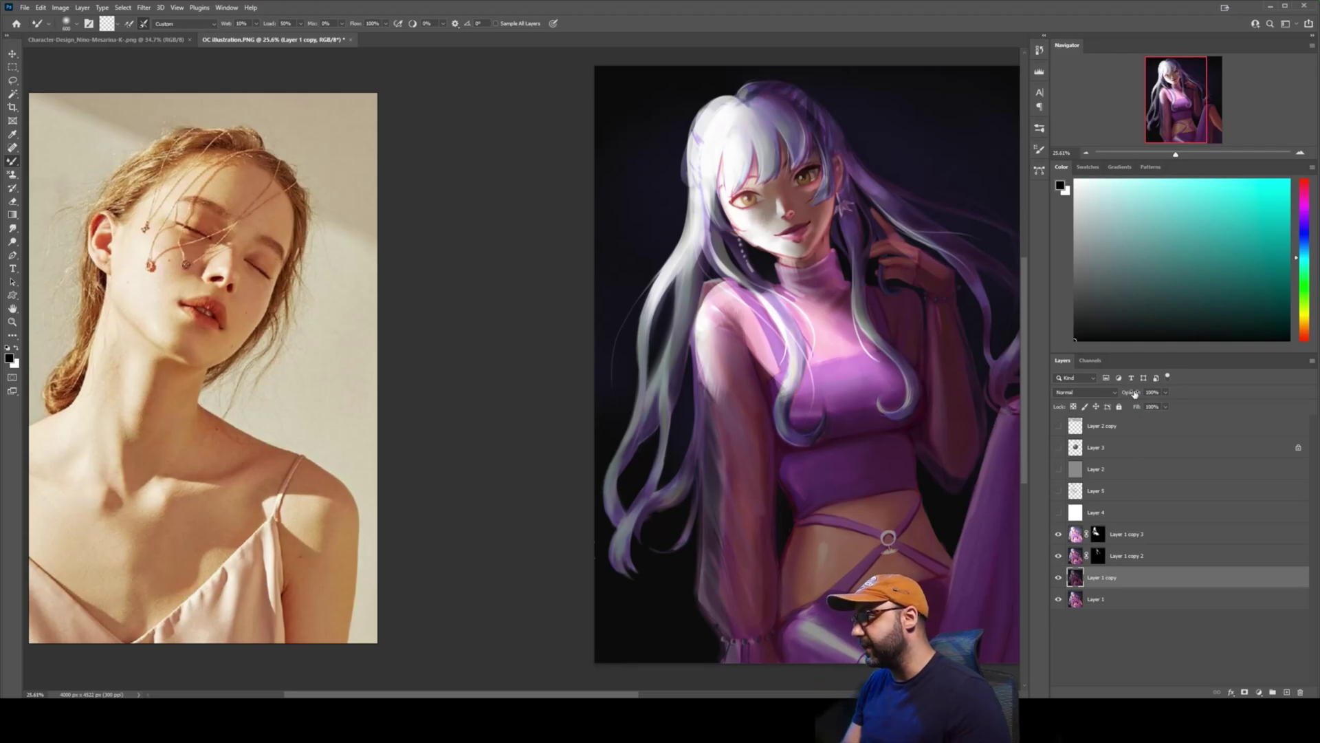
key("ctrl+plus")
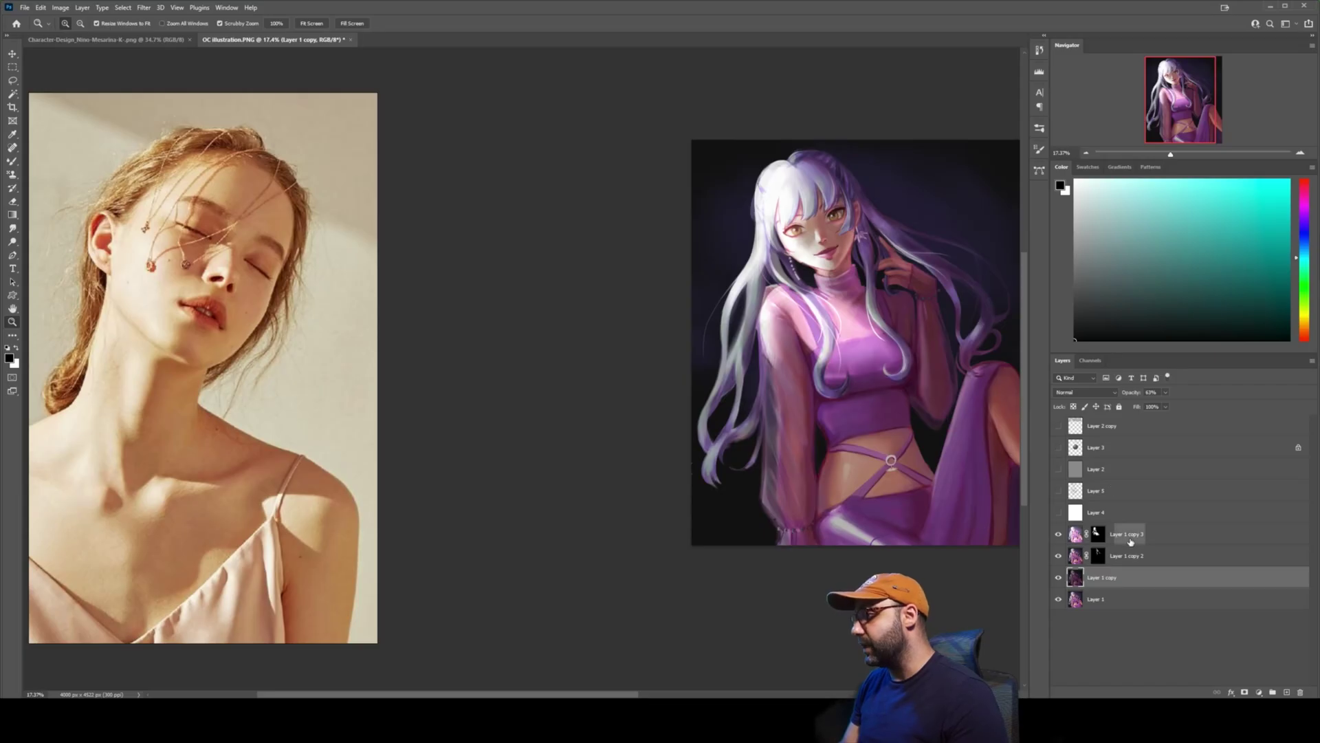
Add a new layer above Layer 1 copy 3, set its blend mode to Lighten and choose an orange hue.
left_click(1131, 542)
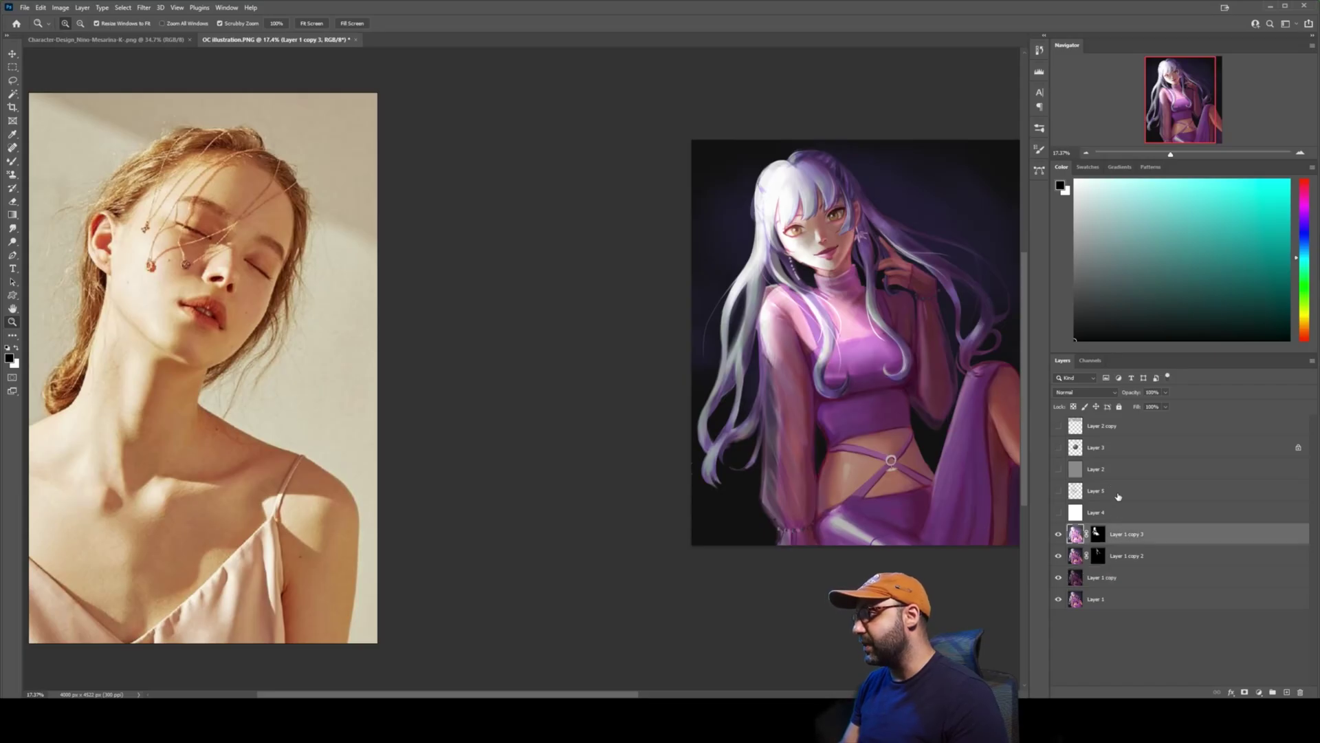
key("ctrl+shift+alt+n")
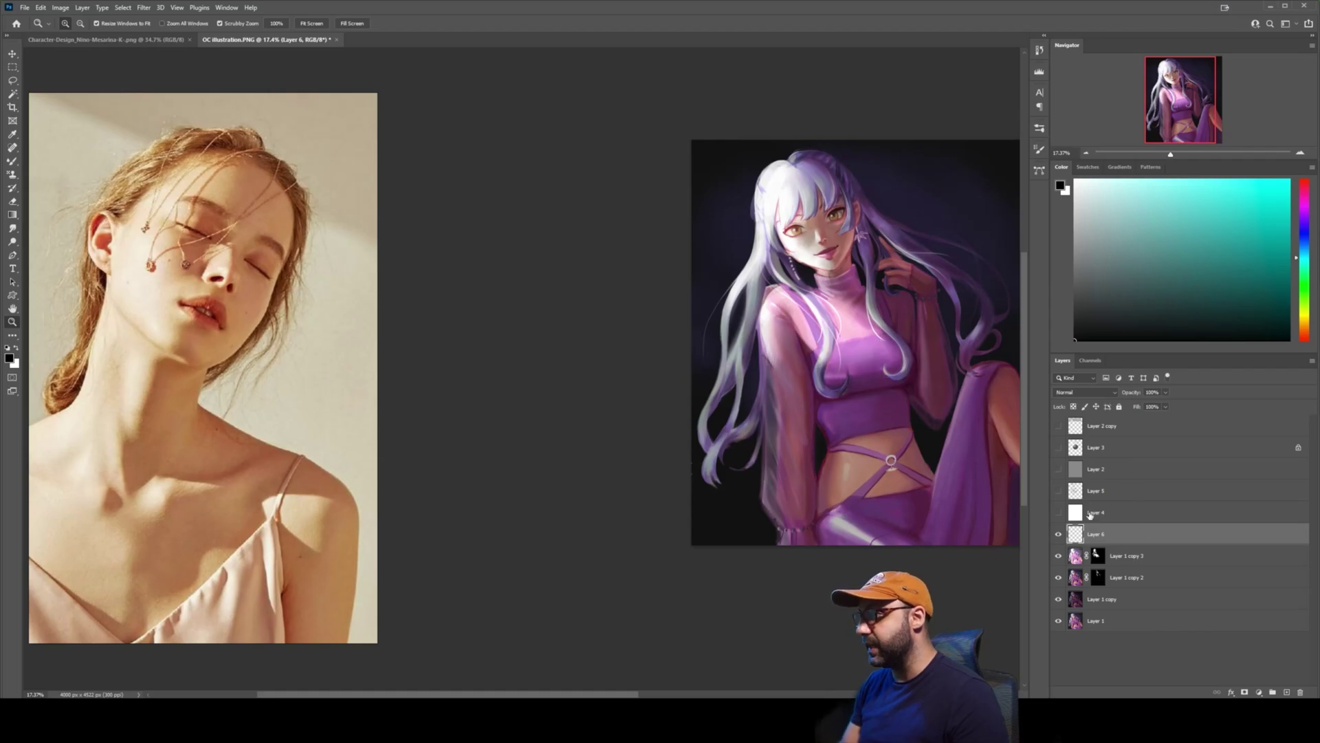
left_click(1304, 326)
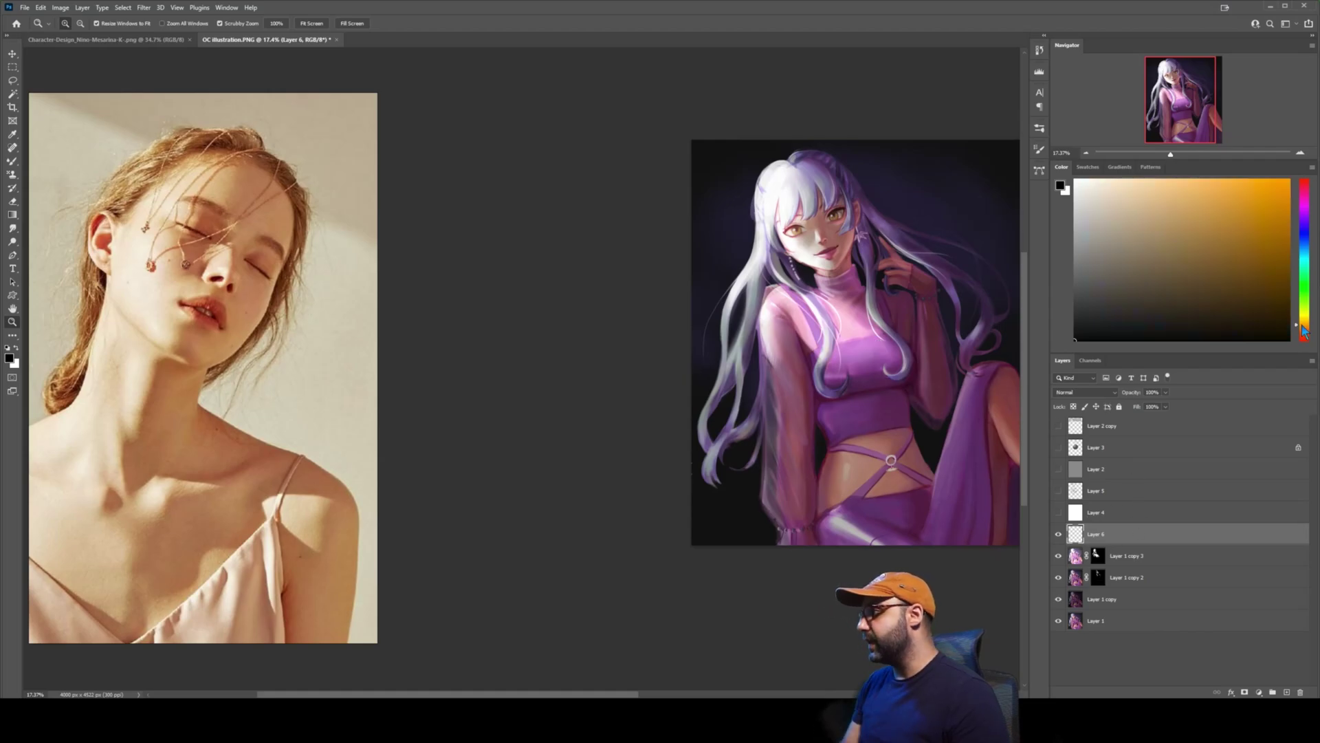
left_click(1108, 391)
left_click(1080, 474)
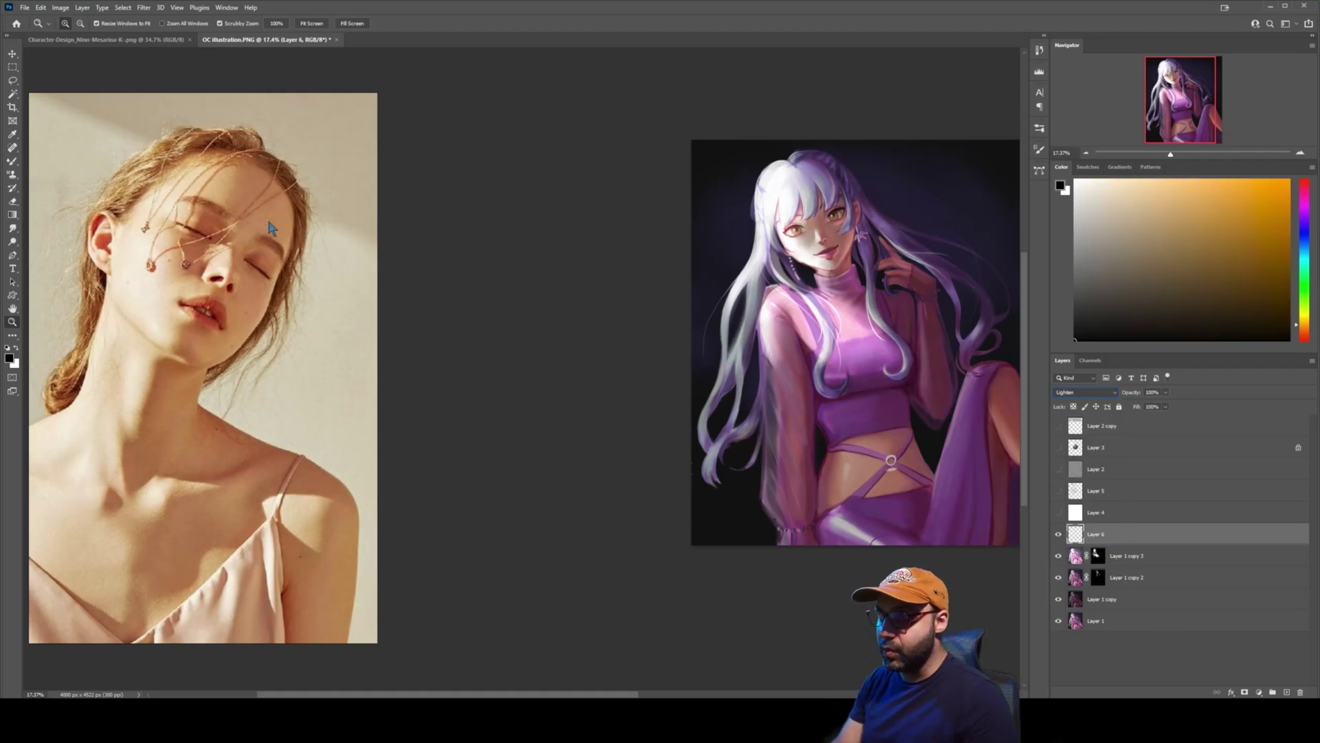
Set the Lighten layer's opacity to 62% and brush a pale orange glow around the lit side of the hair and face.
left_click(892, 288)
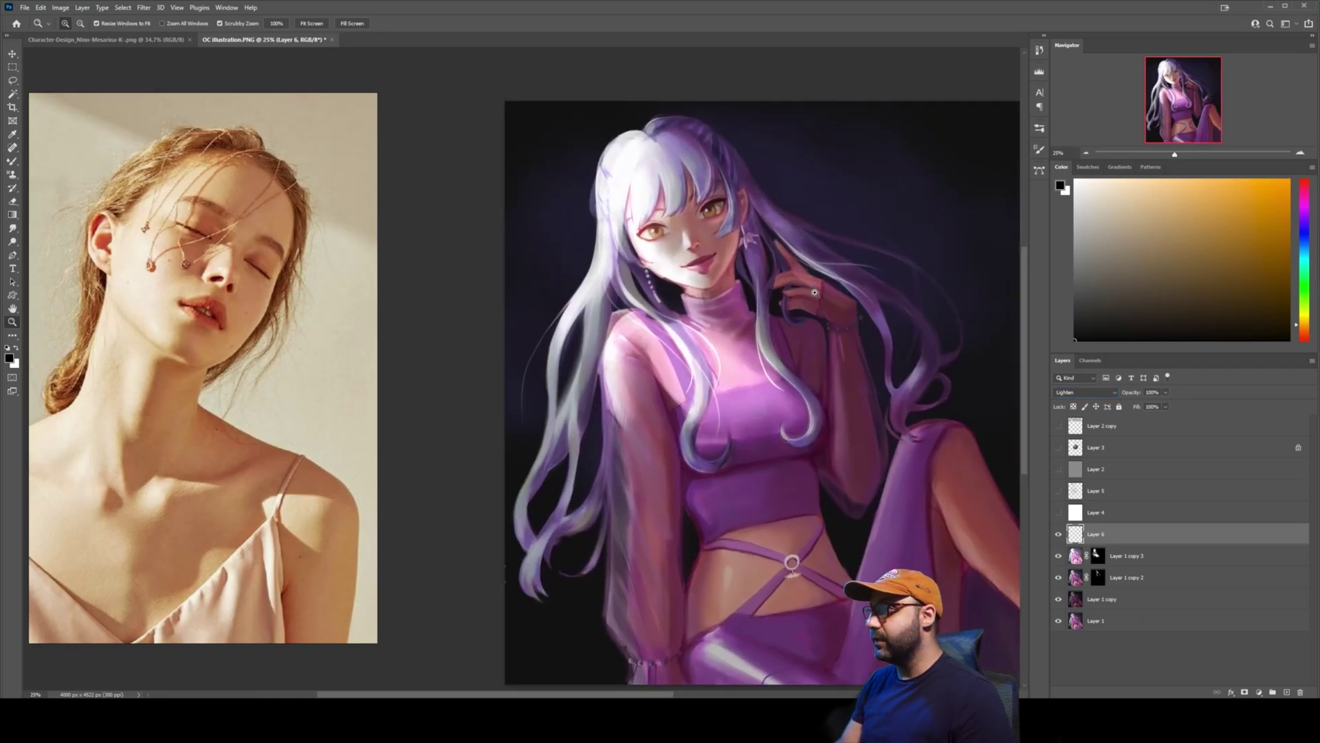
key("b")
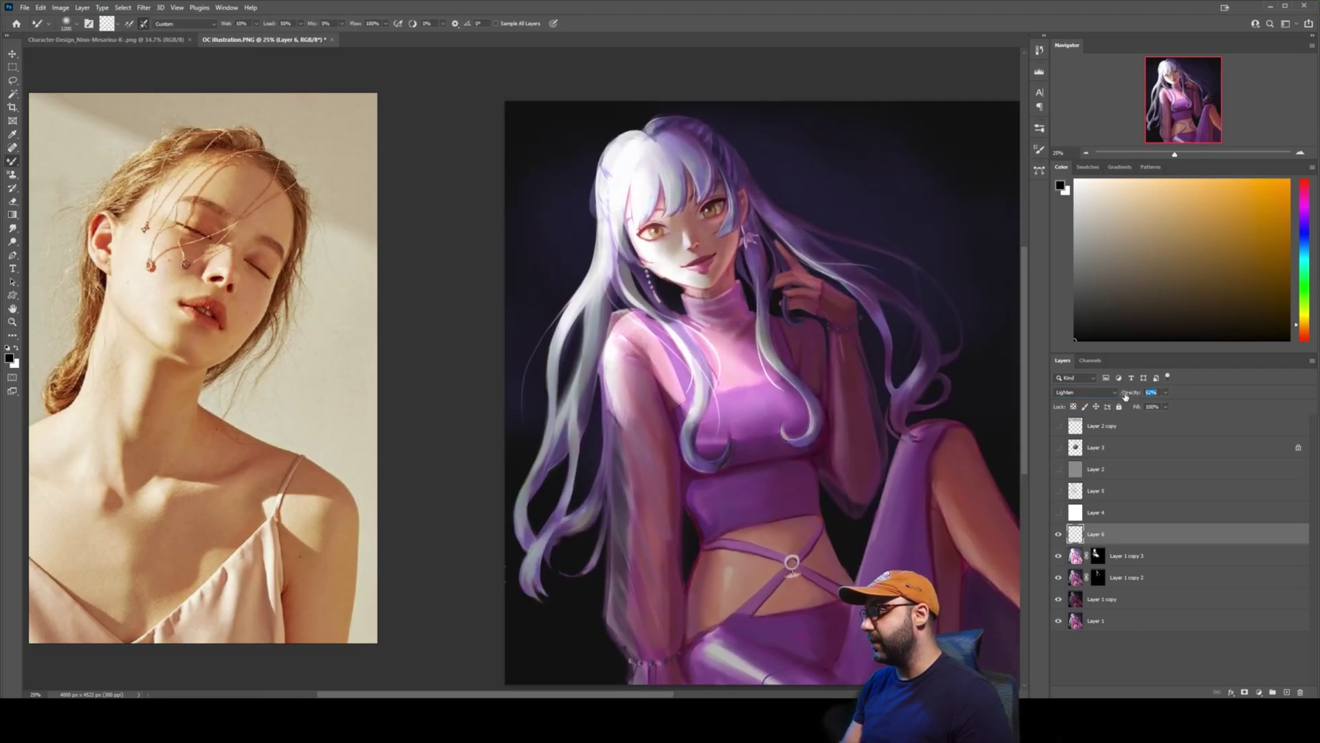
key("shift+b")
left_click(1183, 194)
left_click_drag(617, 134, 600, 227)
left_click_drag(660, 285, 570, 358)
key("z")
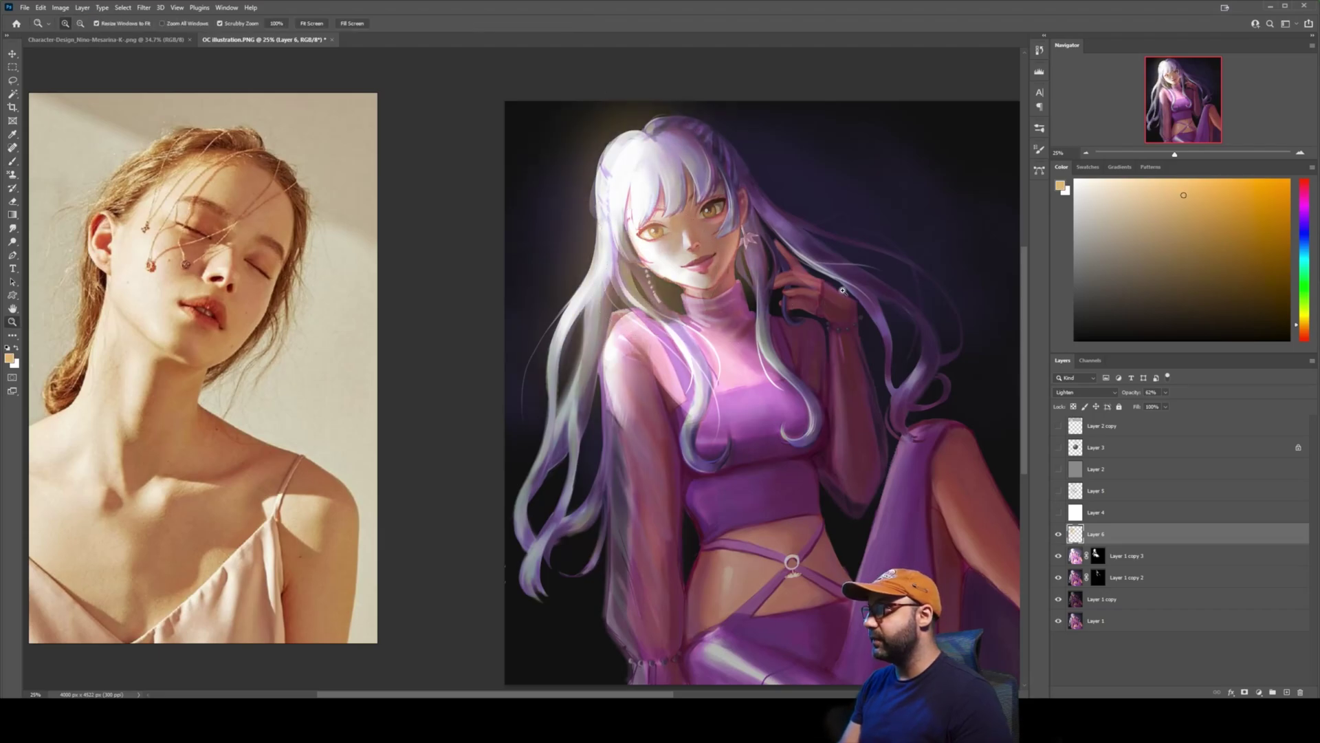
left_click_drag(840, 287, 823, 289)
Duplicate Layer 1, place copies of the dark and masked bright layers in a new group above Layer 6, and hide the group.
key("b")
left_click(1122, 620)
key("ctrl+j")
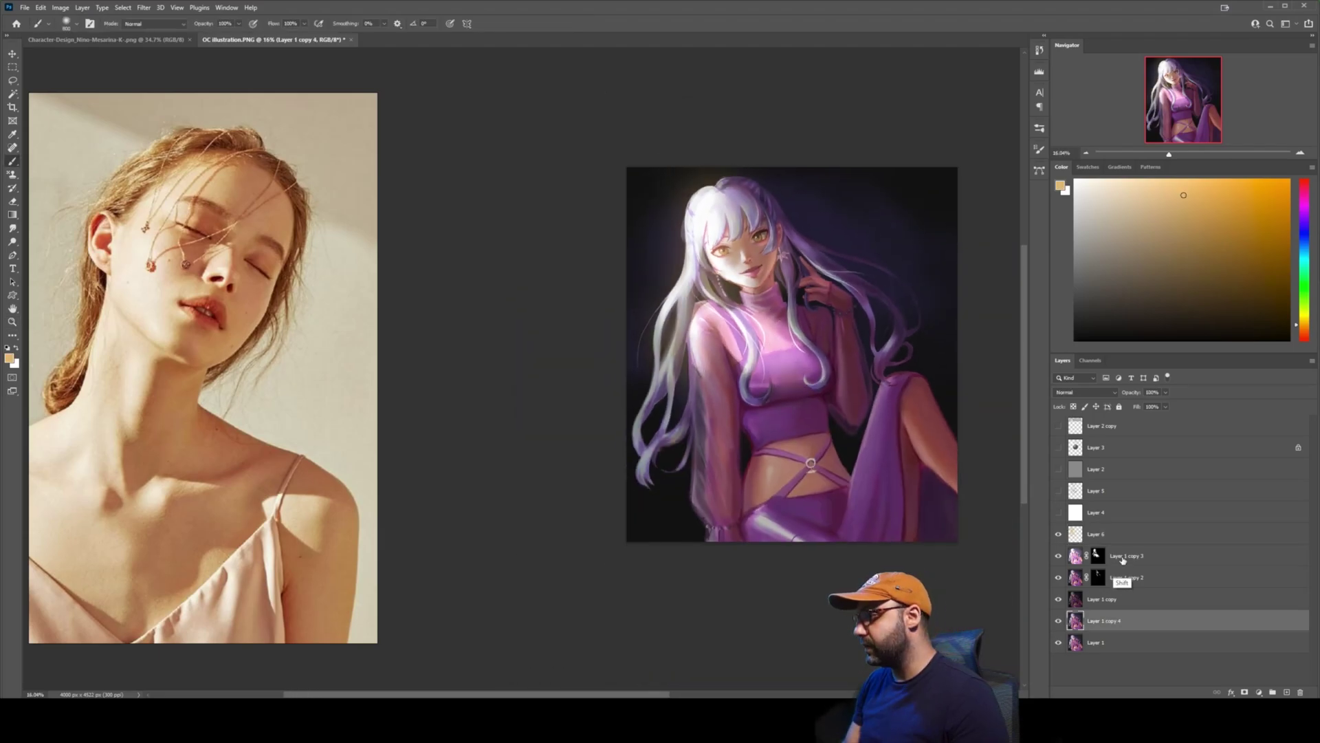
left_click(1122, 559, "shift")
left_click_drag(1140, 533, 1135, 524)
key("ctrl+g")
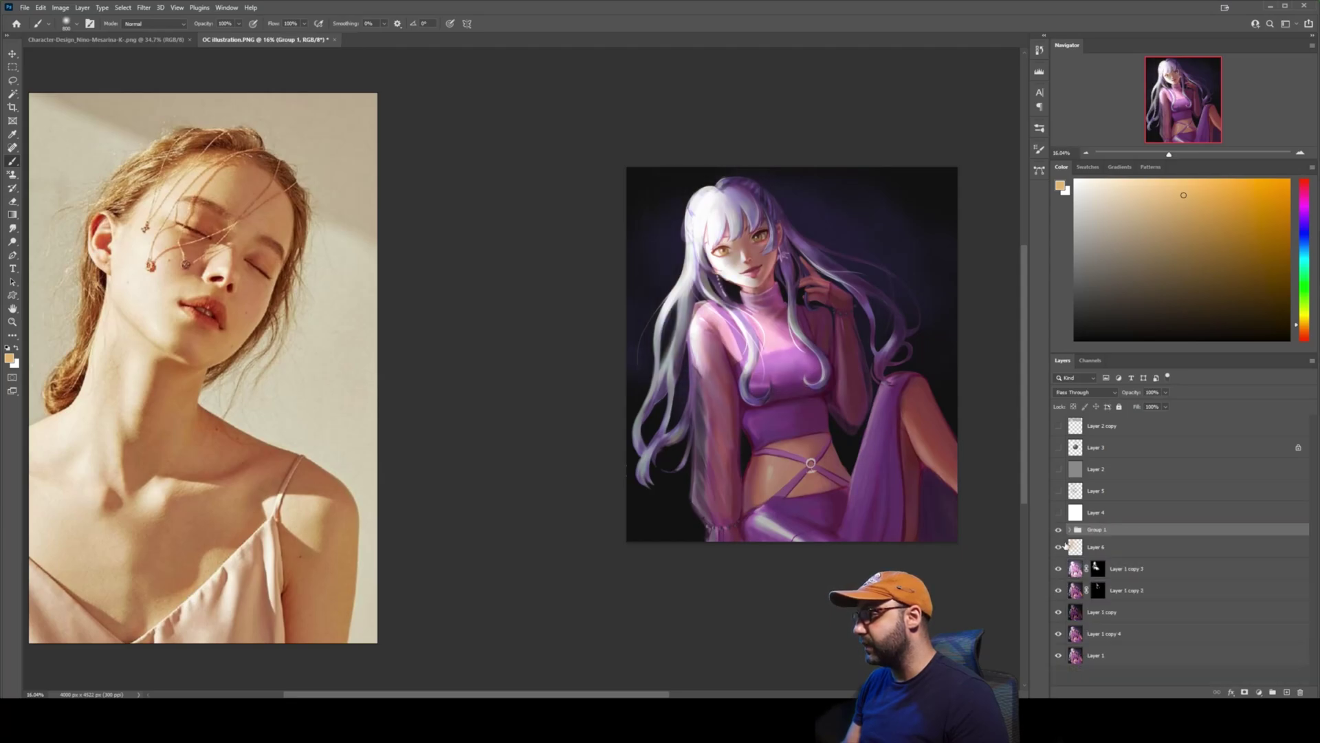
left_click(1058, 530)
Merge Layer 6 and the relighting layers down through Layer 1 copy 4 into one layer.
left_click(1099, 547)
left_click(1094, 637, "shift")
key("ctrl+e")
Toggle the merged relit layer's visibility to compare it with the original illustration and the sunlit reference photo.
key("z")
left_click_drag(862, 388, 894, 385)
left_click(1058, 549)
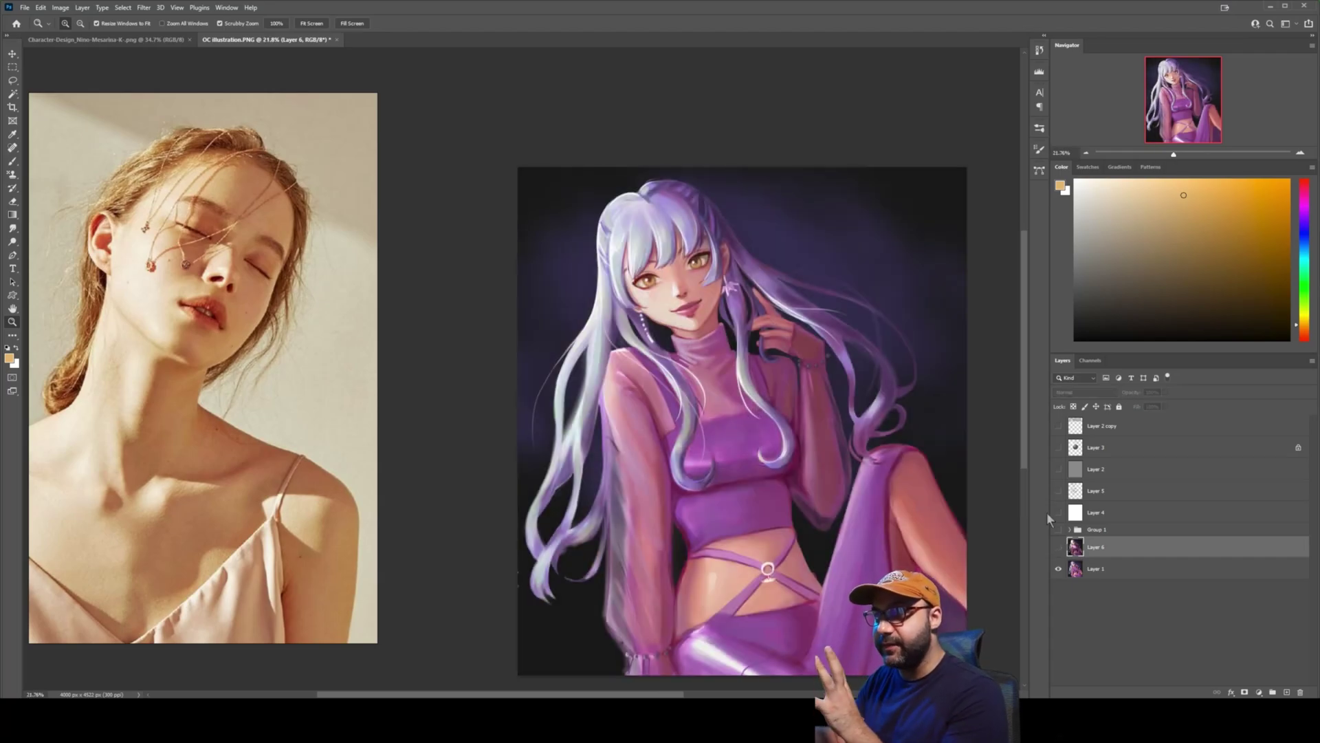
left_click_drag(237, 379, 257, 386)
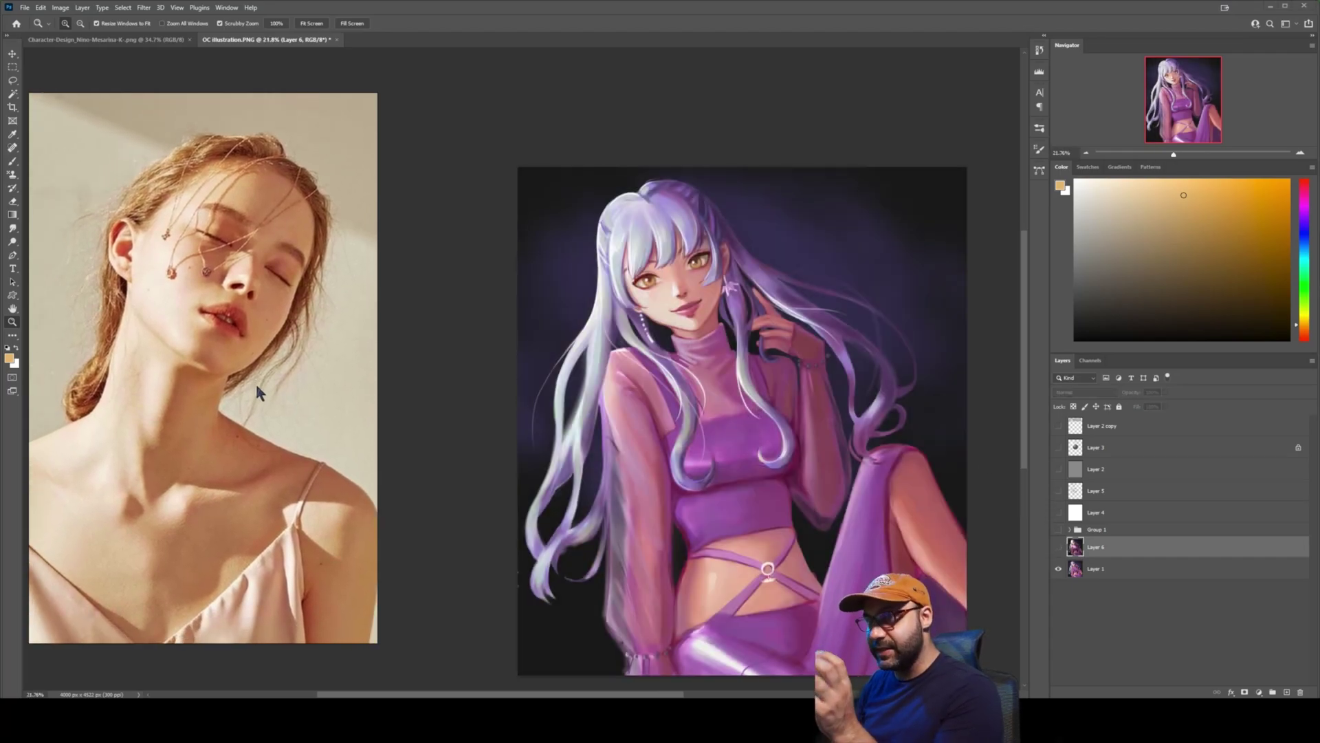
left_click(1059, 548)
Browse the reference board to the backlit portrait photos.
left_click(907, 490, "alt")
left_click(907, 489, "alt")
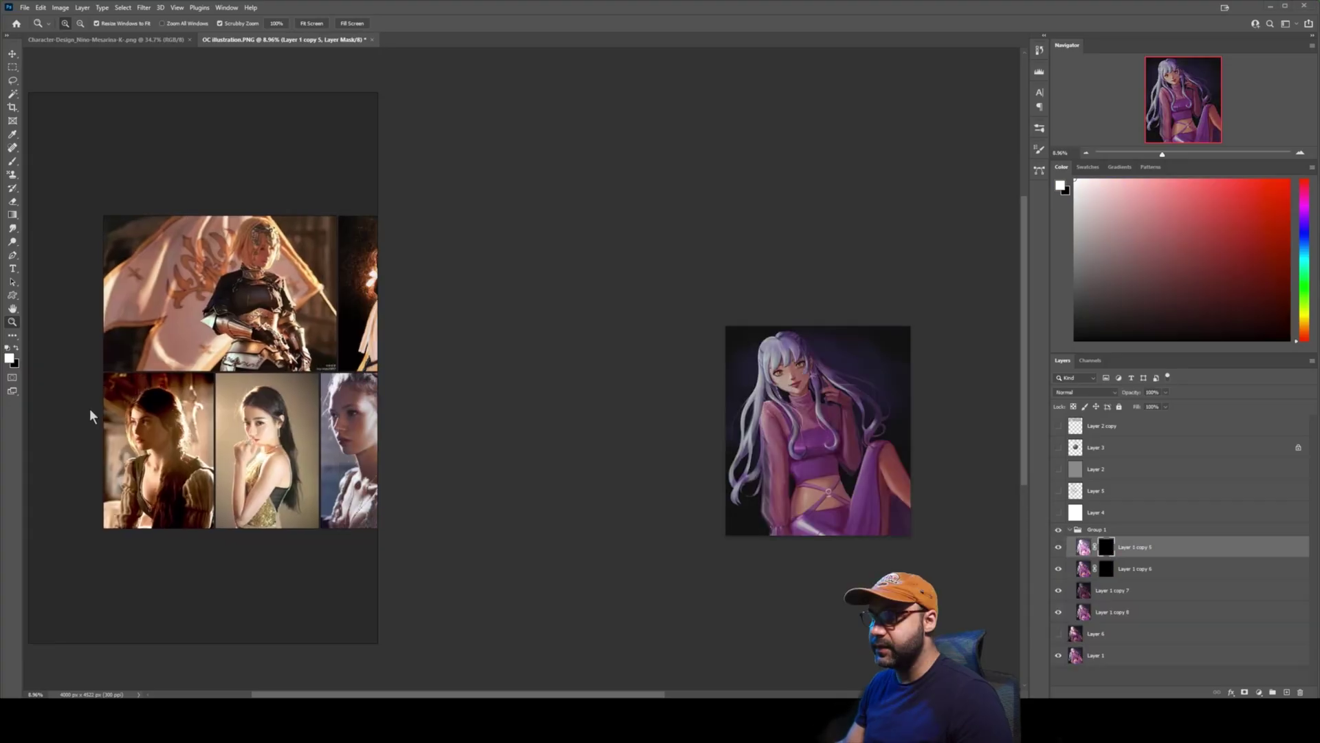
left_click_drag(83, 412, 240, 430)
left_click_drag(344, 316, 241, 441)
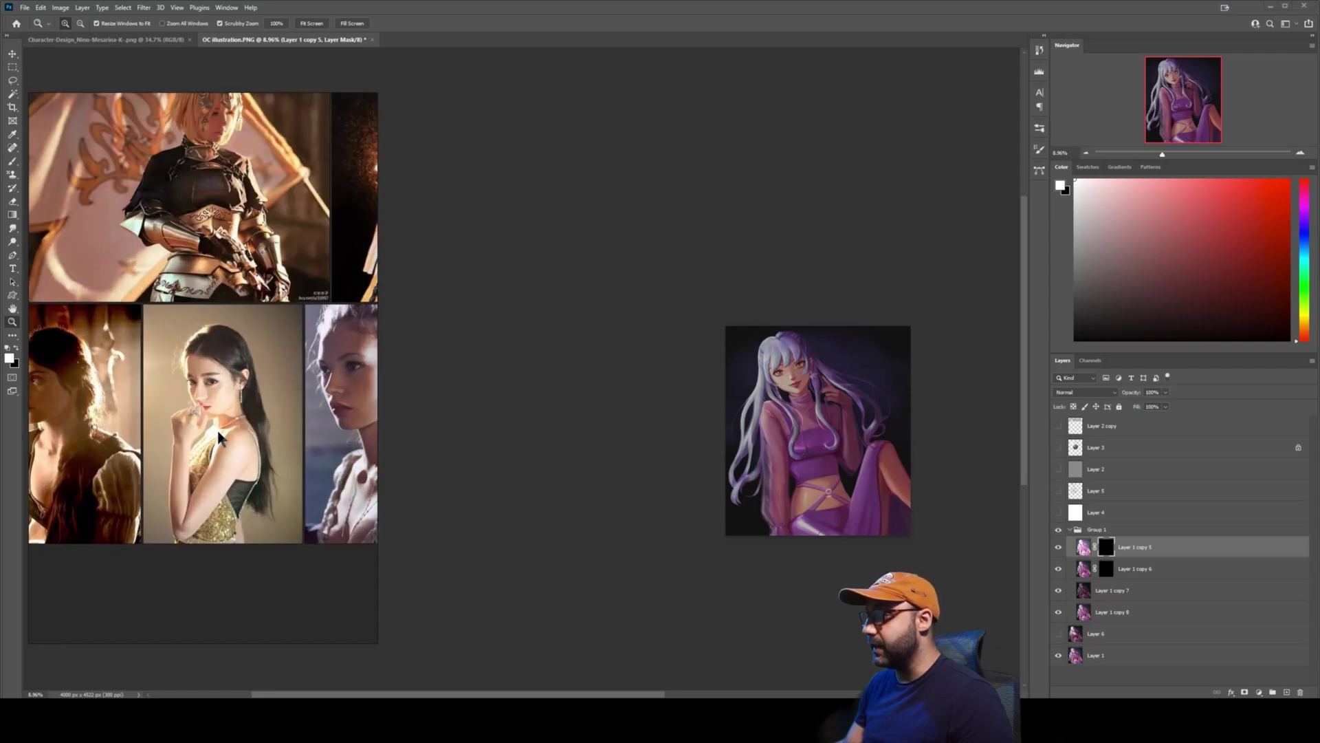
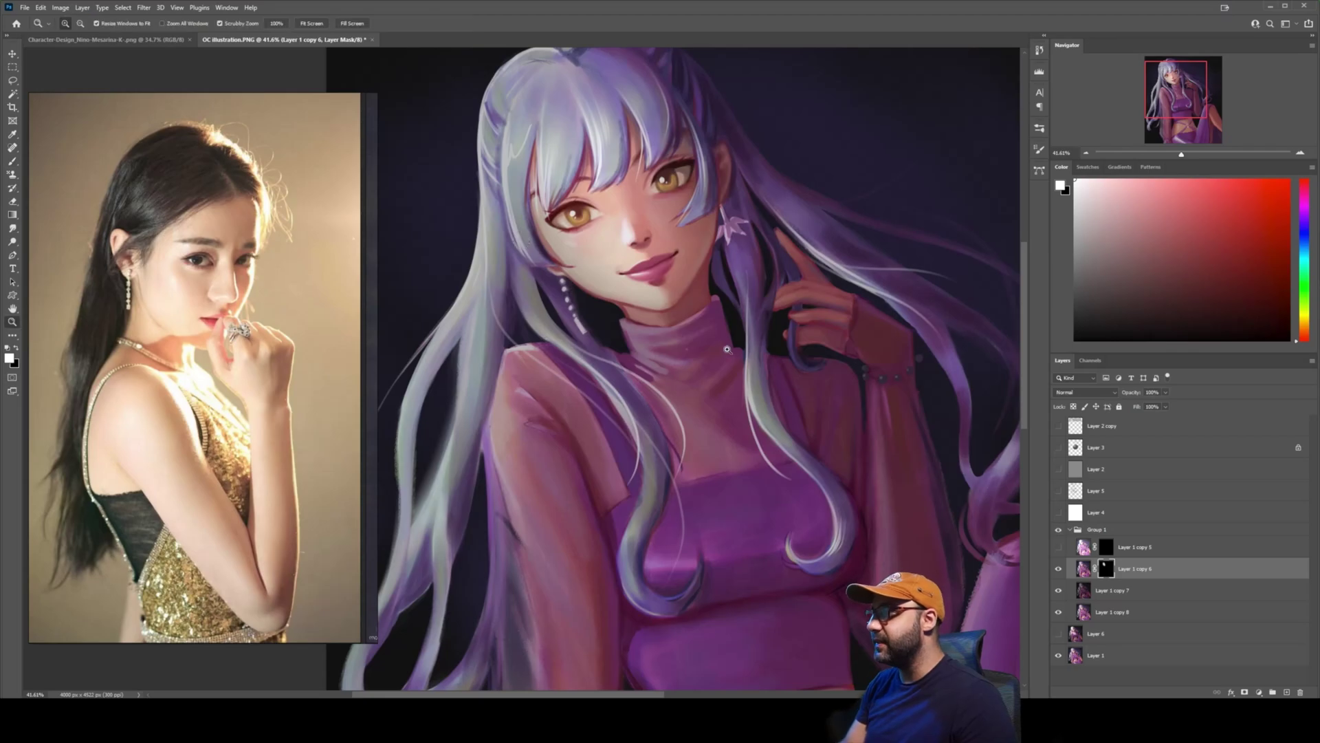
With a larger brush, paint soft front light on Layer 1 copy 6's mask over the sleeve, torso and legs.
mouse_move(730, 349)
left_mouse_down()
mouse_move(685, 349)
mouse_move(564, 412)
left_mouse_up()
key("bracketright")
key("bracketright")
left_click_drag(619, 482, 617, 286)
left_click_drag(612, 303, 612, 489)
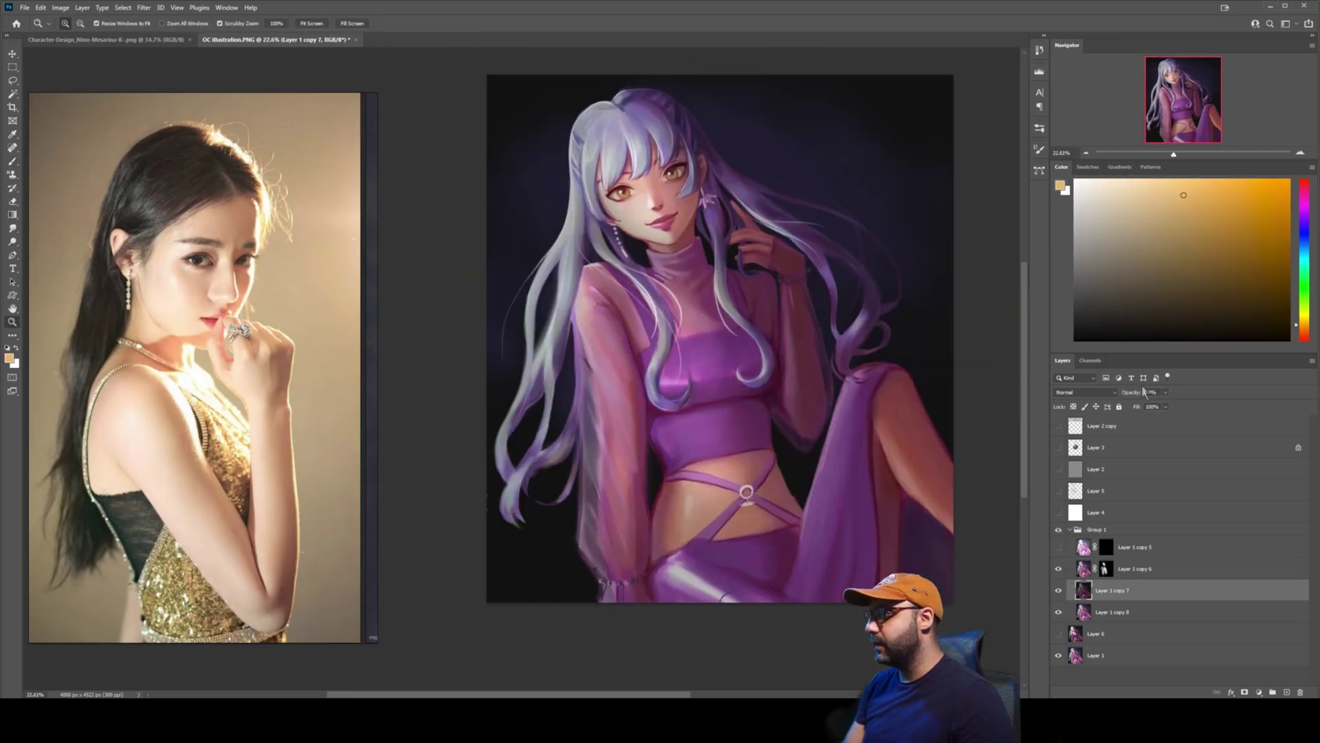
With a thin brush on Layer 1 copy 5's mask, paint bright rim light along the ear, jaw, neck and collar edge.
left_click(1105, 549)
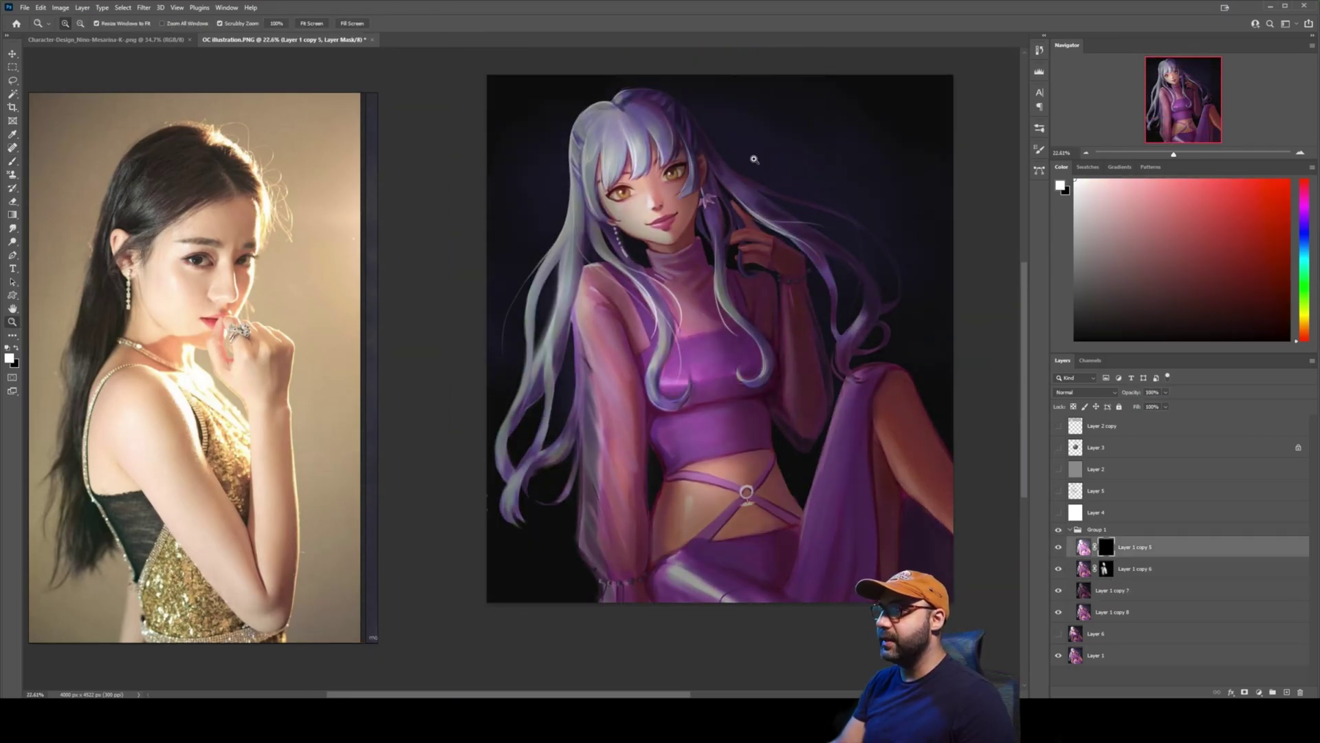
left_click_drag(727, 108, 765, 107)
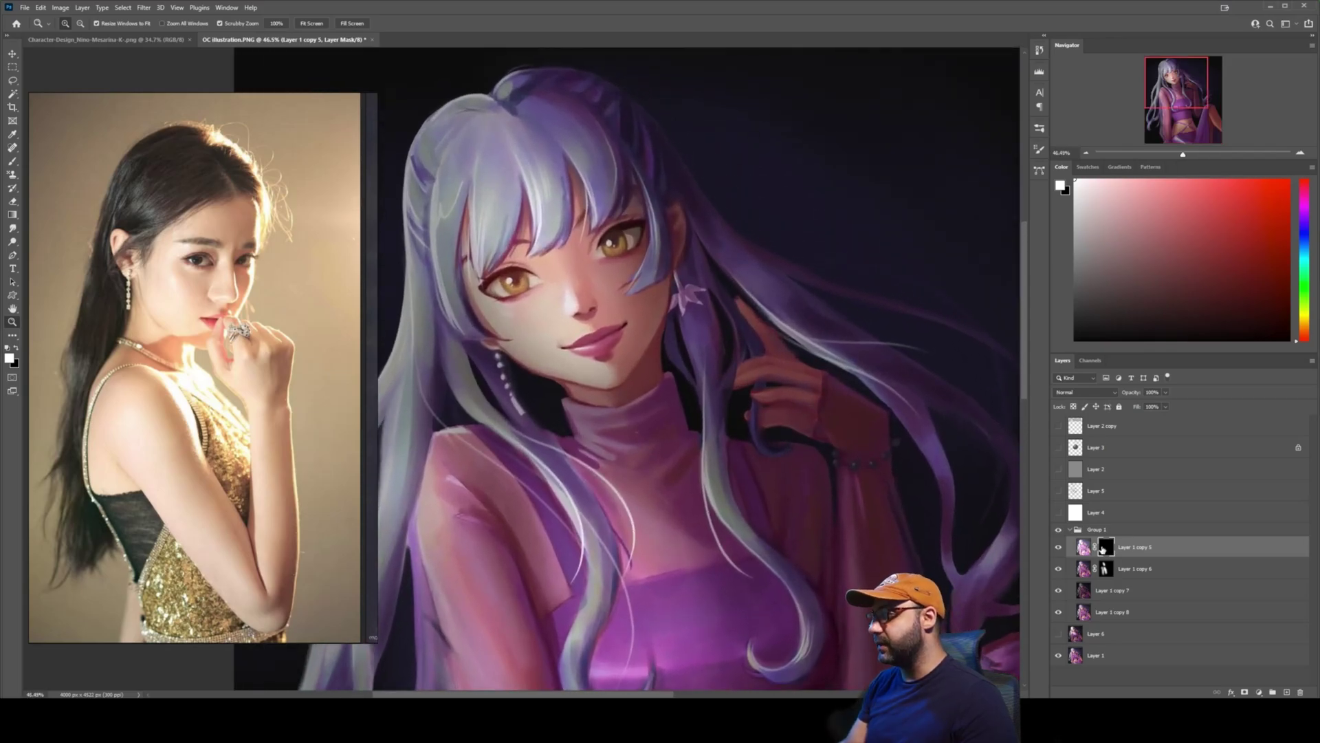
key("b")
right_click(791, 235)
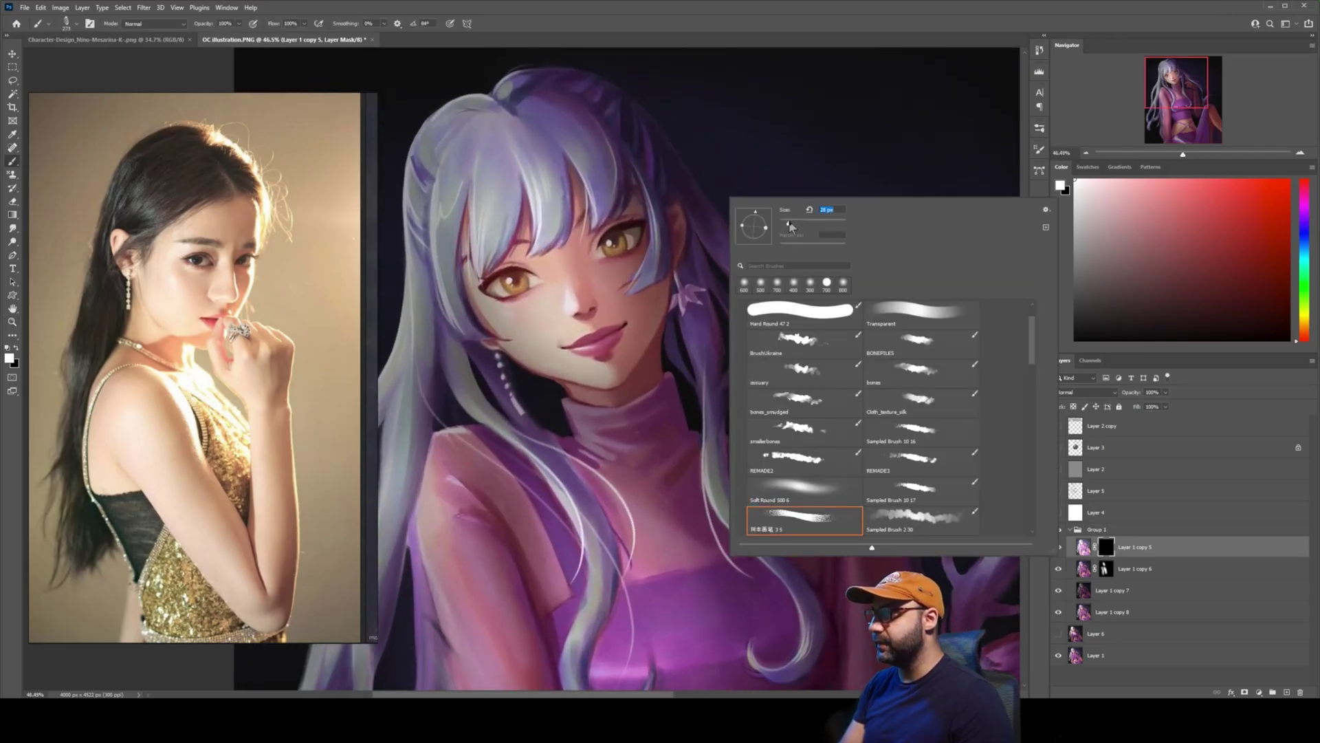
left_click(670, 276)
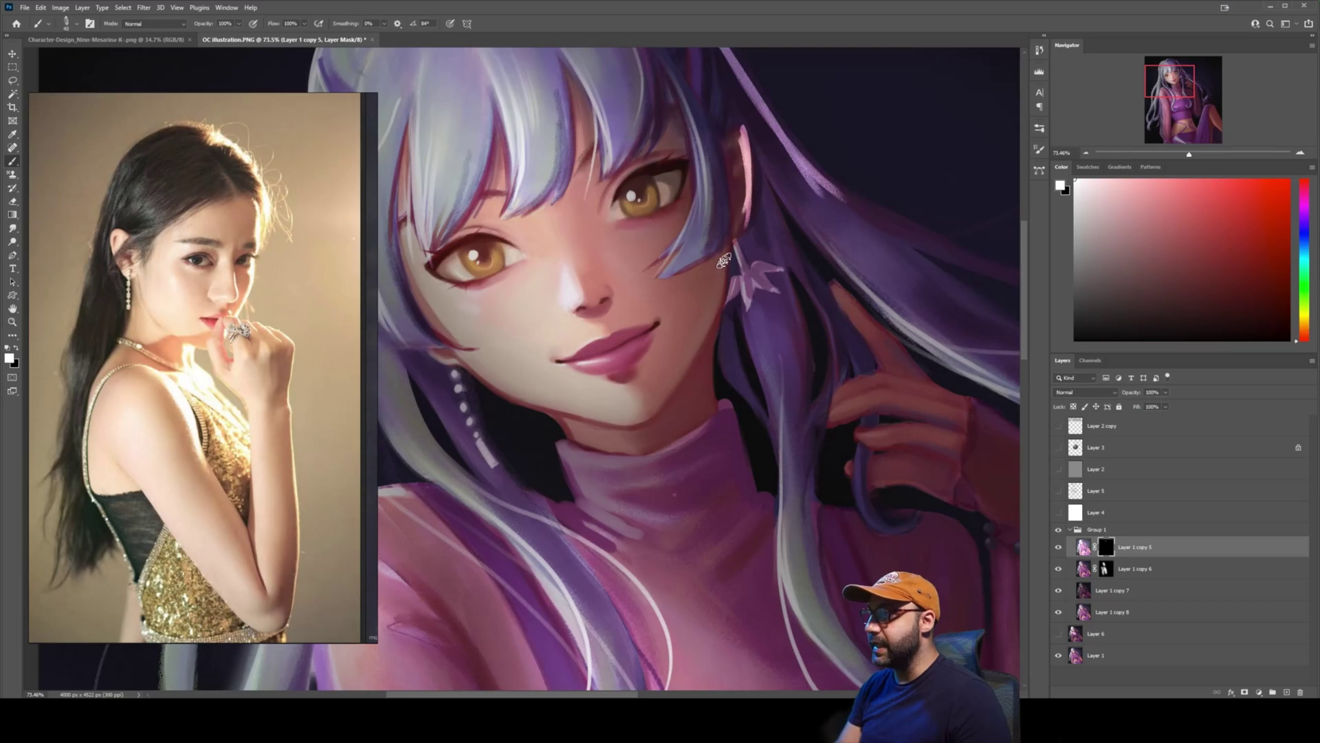
mouse_move(724, 260)
left_mouse_down()
mouse_move(705, 334)
mouse_move(724, 260)
left_mouse_up()
left_click_drag(708, 317, 718, 337)
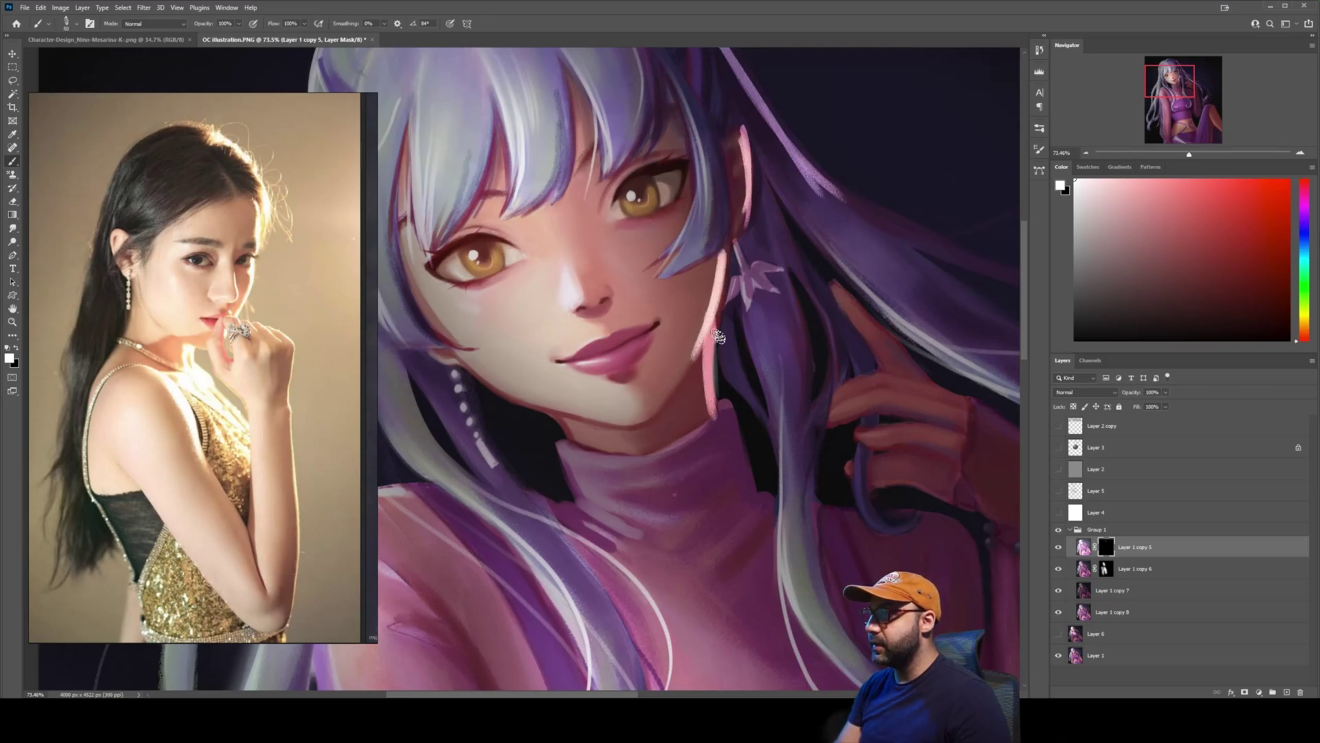
left_click_drag(726, 385, 759, 481)
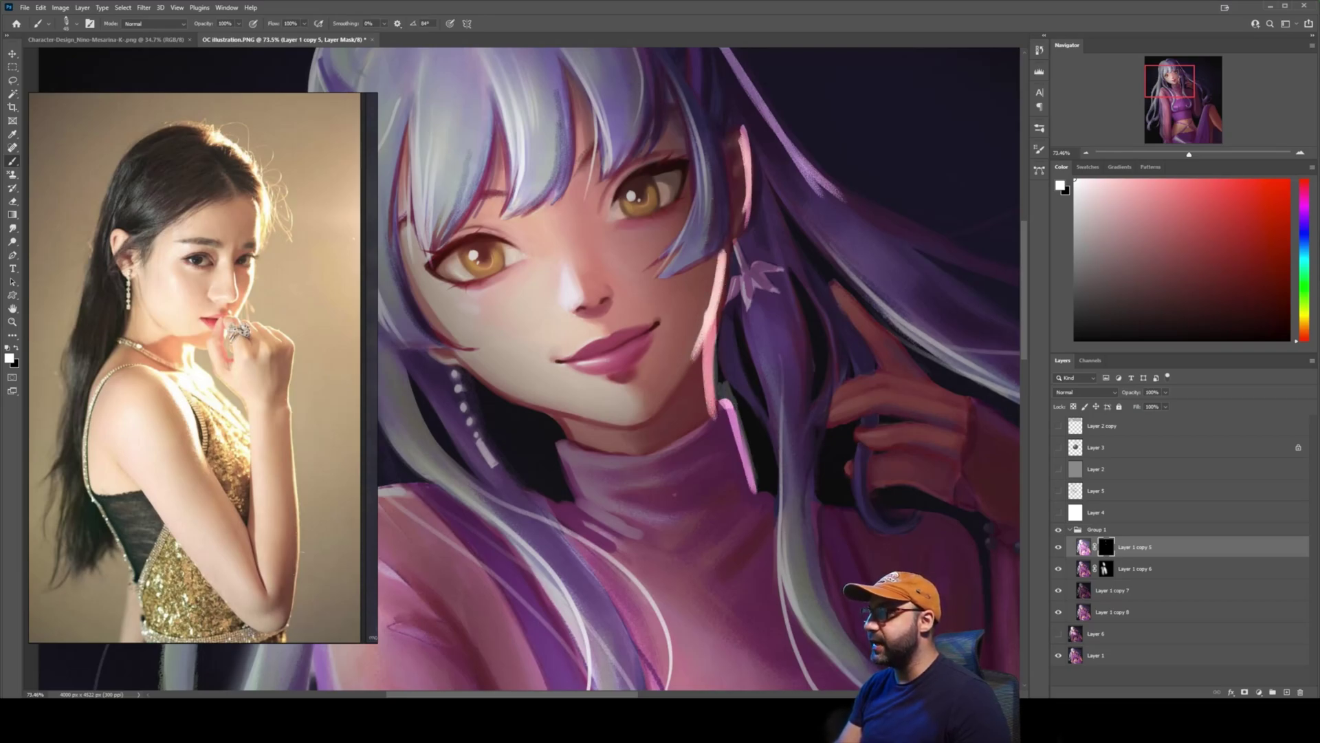
On Layer 1 copy 5's mask, paint bright rim light along the flowing hair strands beside the ear and raised hand.
left_click_drag(739, 237, 749, 270)
left_click_drag(767, 181, 827, 316)
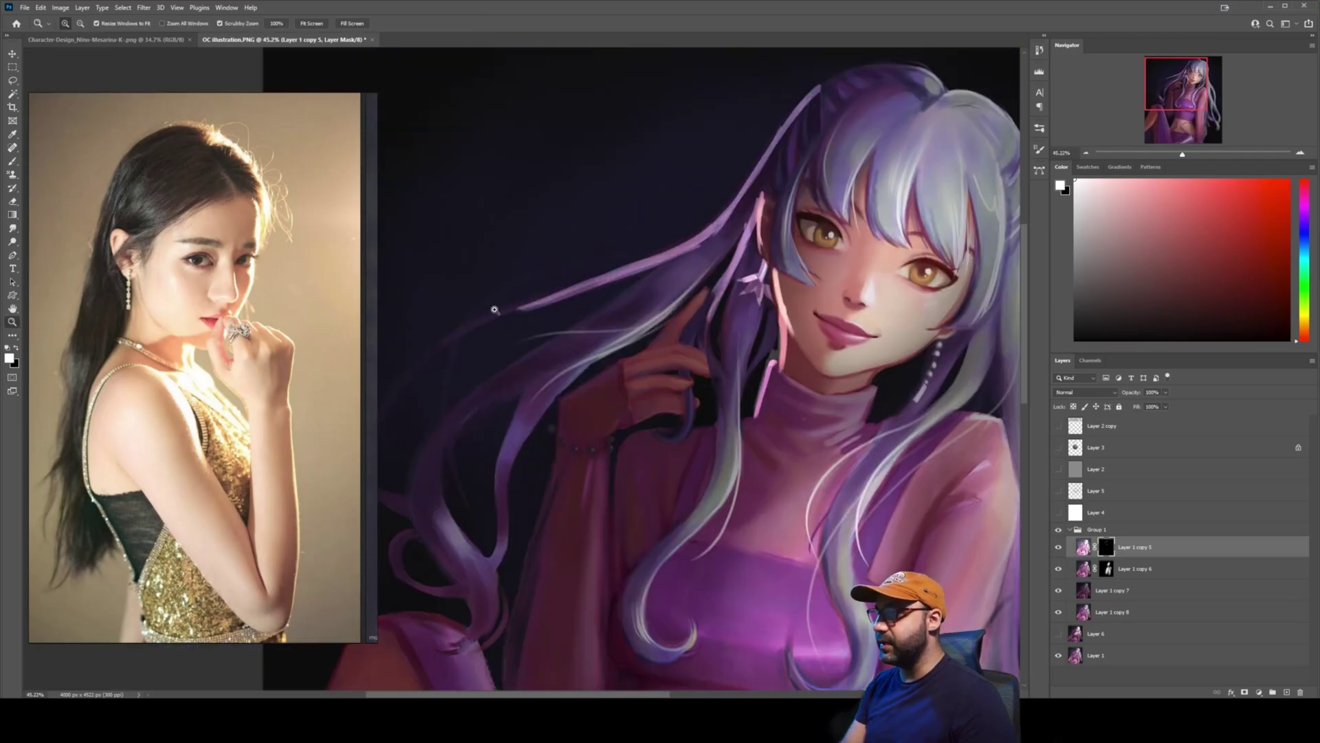
left_click_drag(495, 310, 481, 313)
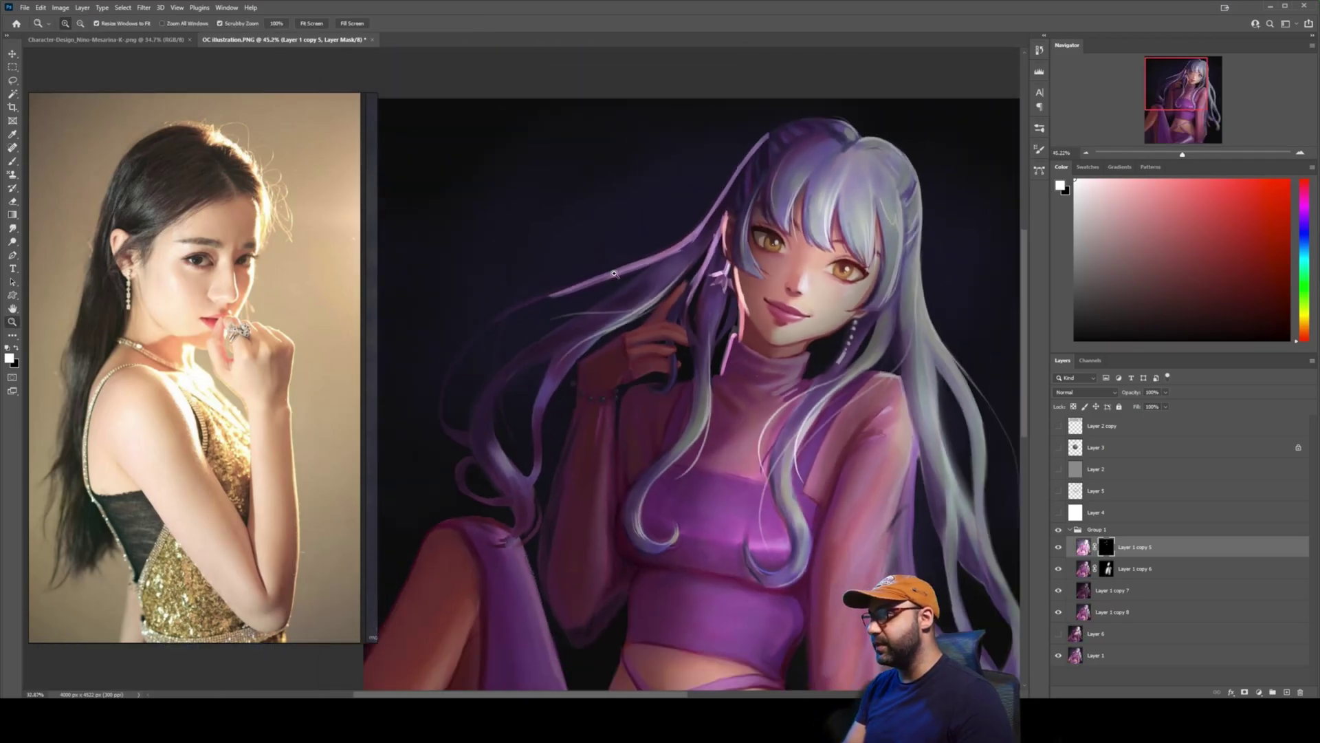
key("b")
left_click_drag(521, 353, 638, 274)
mouse_move(575, 323)
left_mouse_down()
mouse_move(687, 254)
mouse_move(588, 315)
left_mouse_up()
With a smaller brush, paint rim light on the nose tip, lip corner and outer edge of the raised forearm.
key("[")
scroll(777, 294, "up", 5)
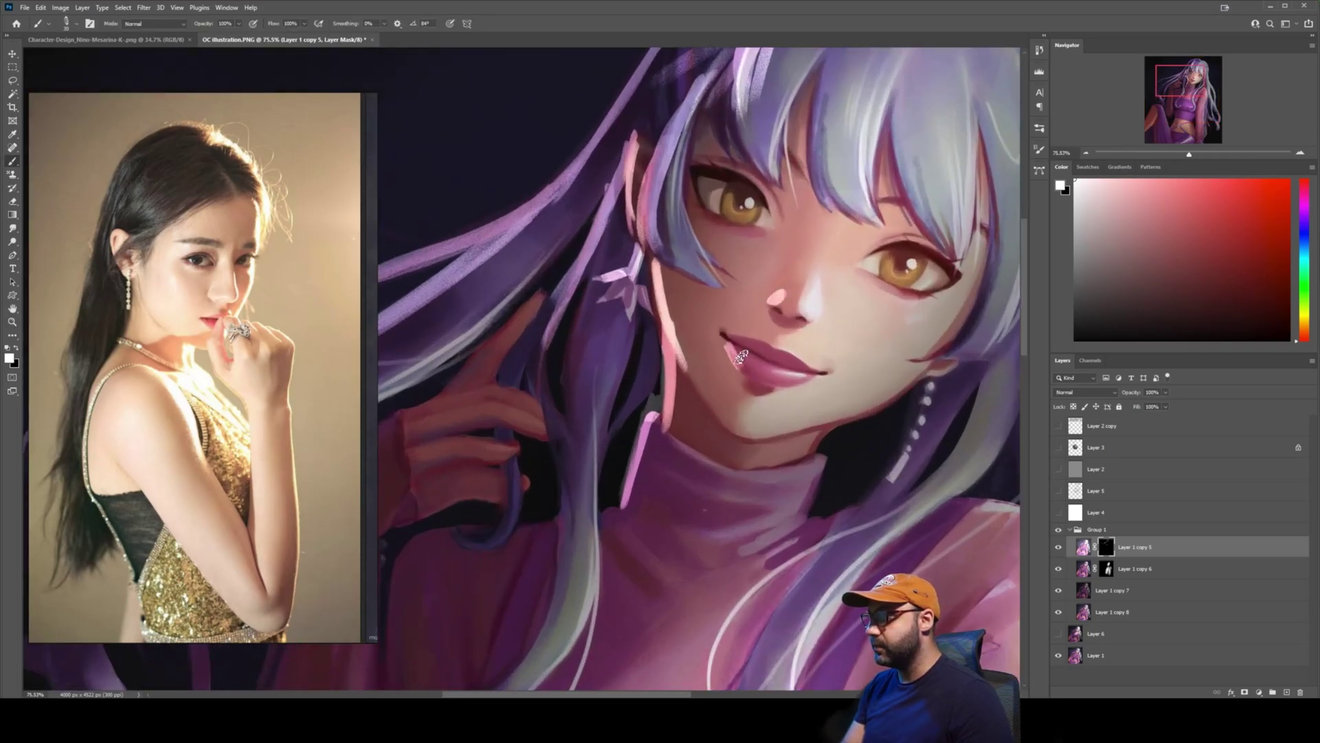
scroll(715, 371, "down", 4)
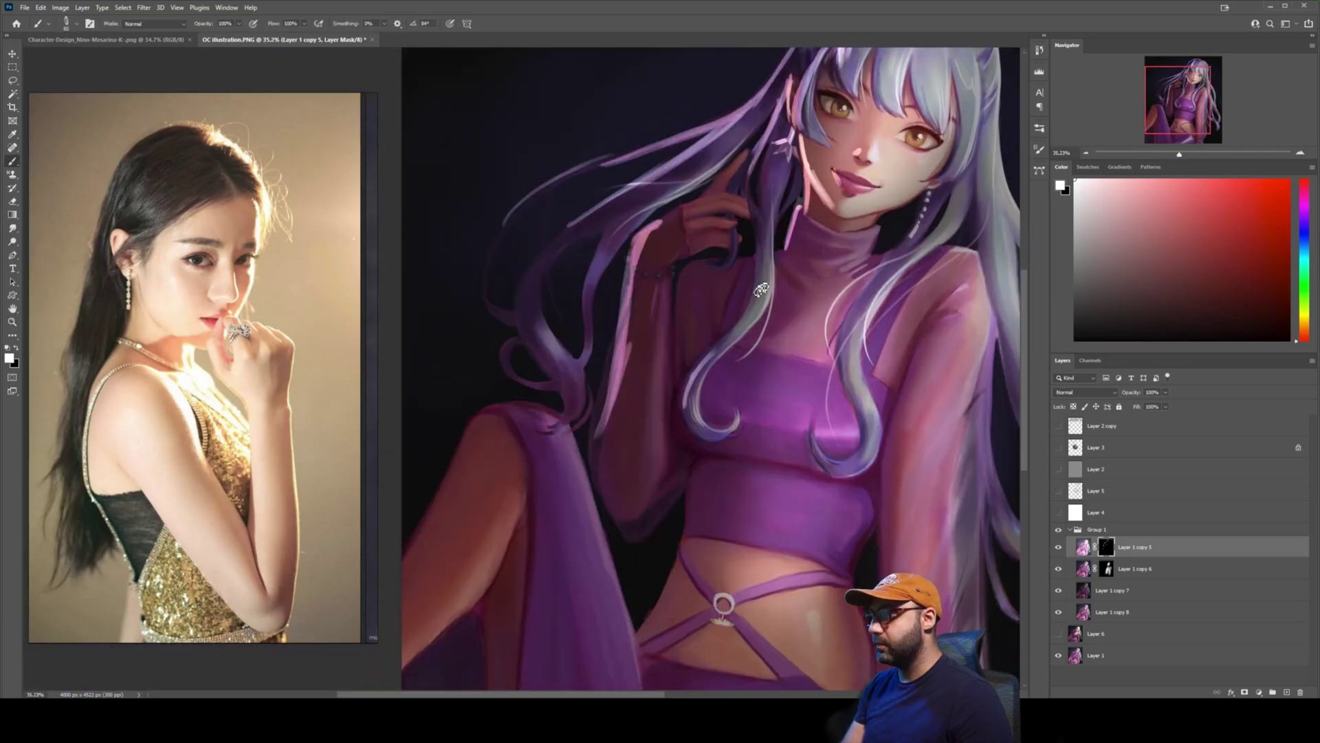
scroll(652, 294, "down", 2)
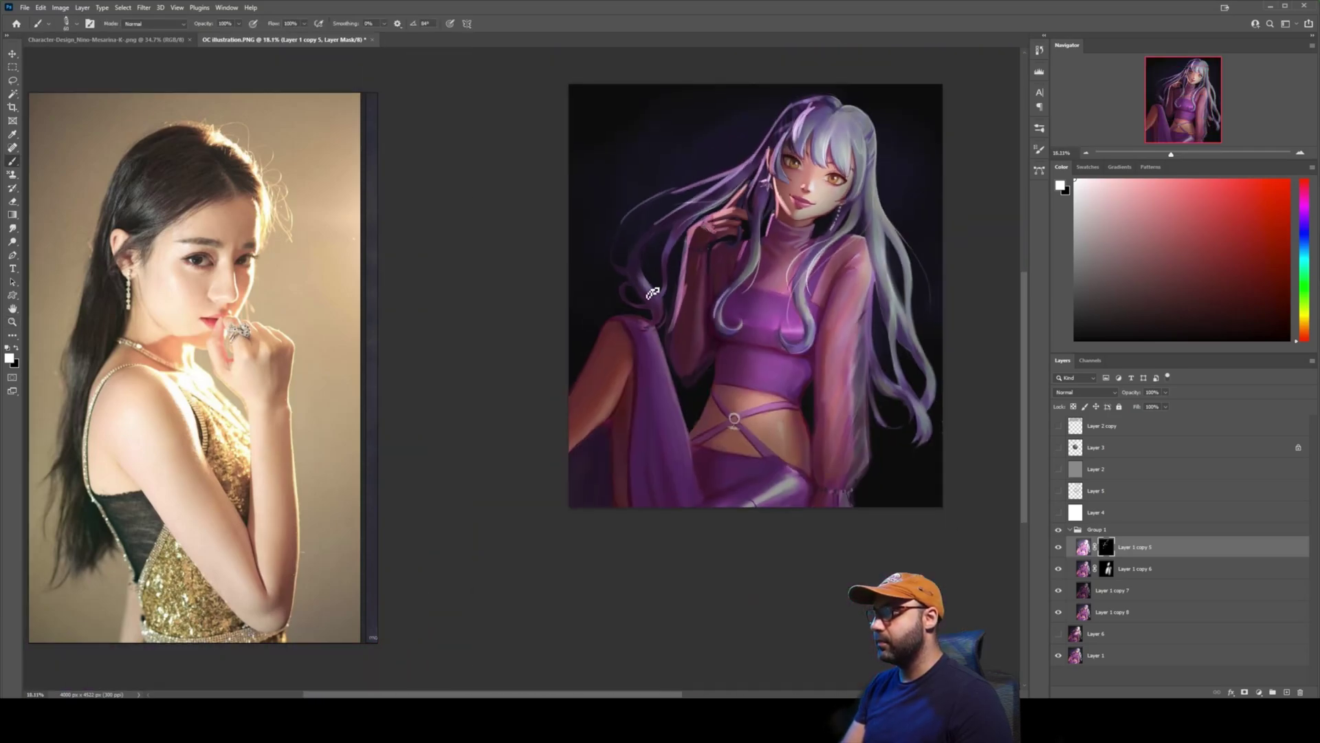
Paint rim light over the raised knee and thigh and down the lit side of the torso and waist.
left_click_drag(570, 397, 650, 318)
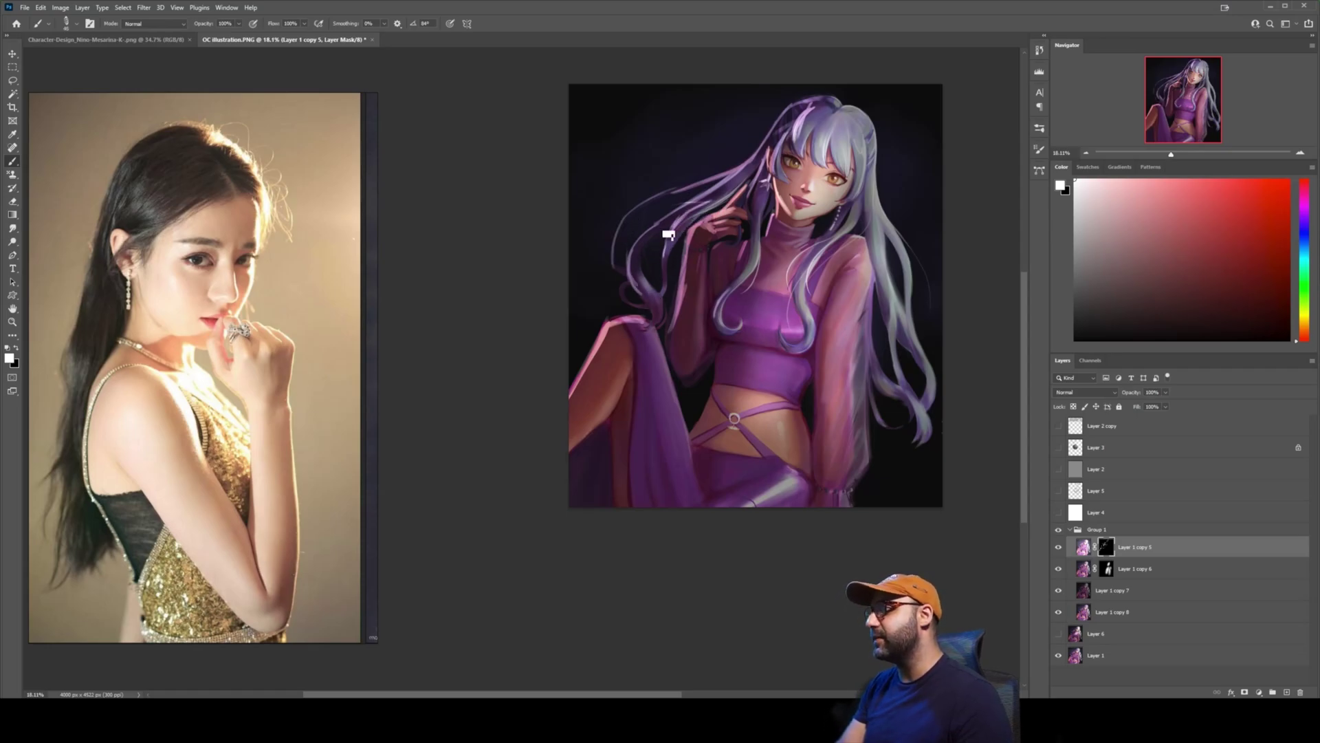
scroll(787, 279, "up", 1)
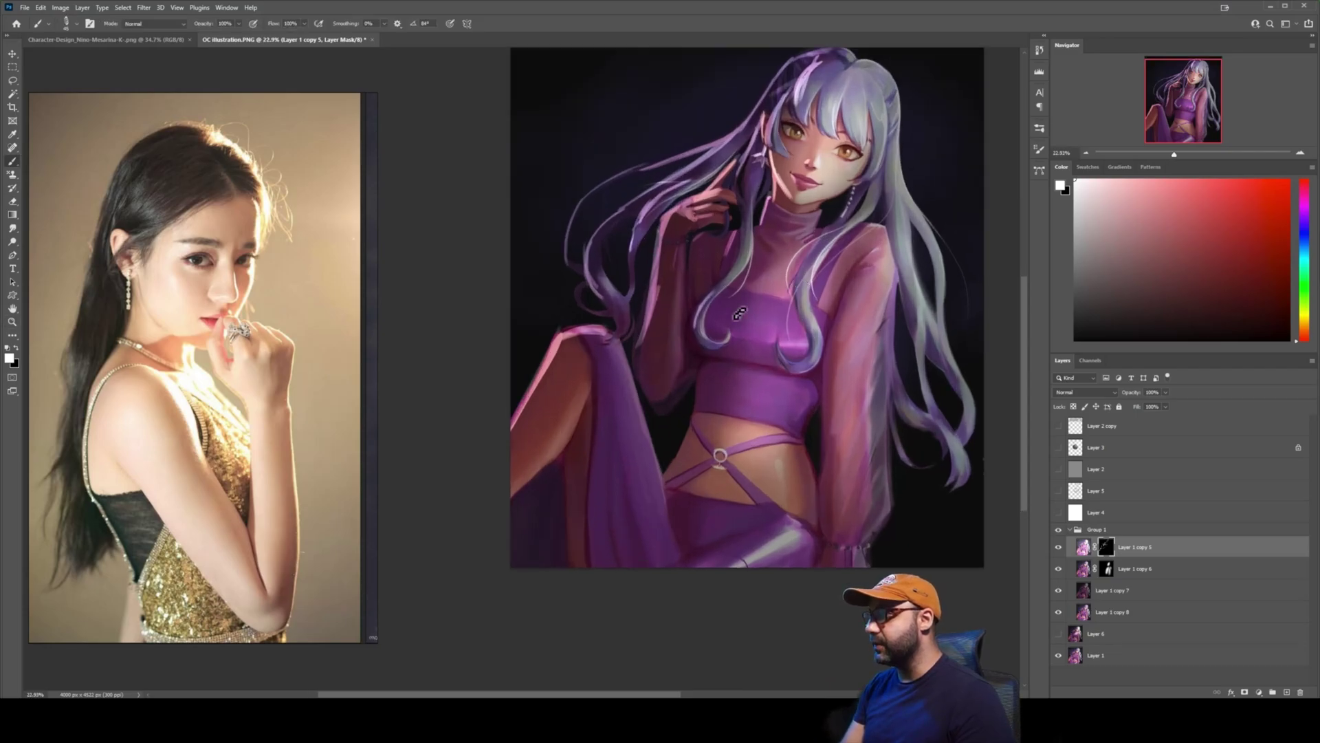
mouse_move(701, 398)
left_mouse_down()
mouse_move(684, 455)
mouse_move(714, 457)
left_mouse_up()
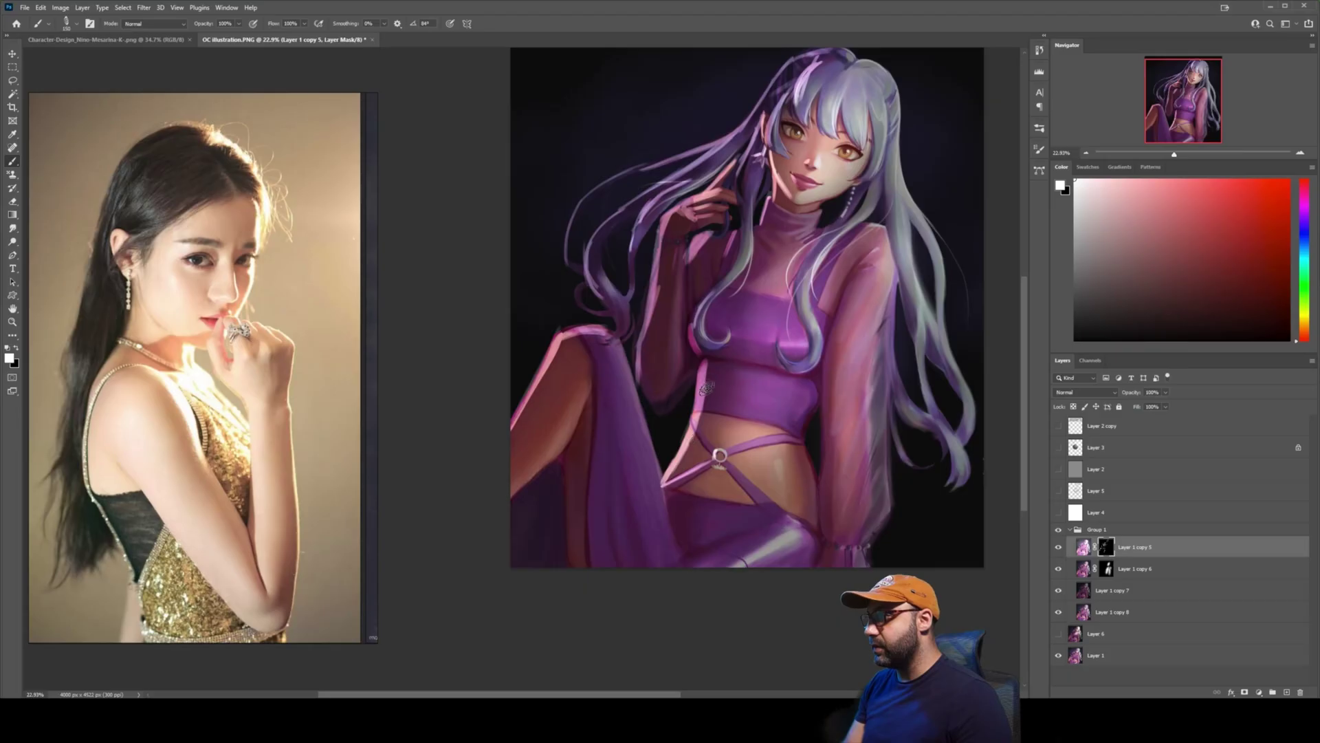
Flip the canvas horizontally and check the rim light on the whole figure.
key("z")
left_click_drag(726, 446, 736, 442)
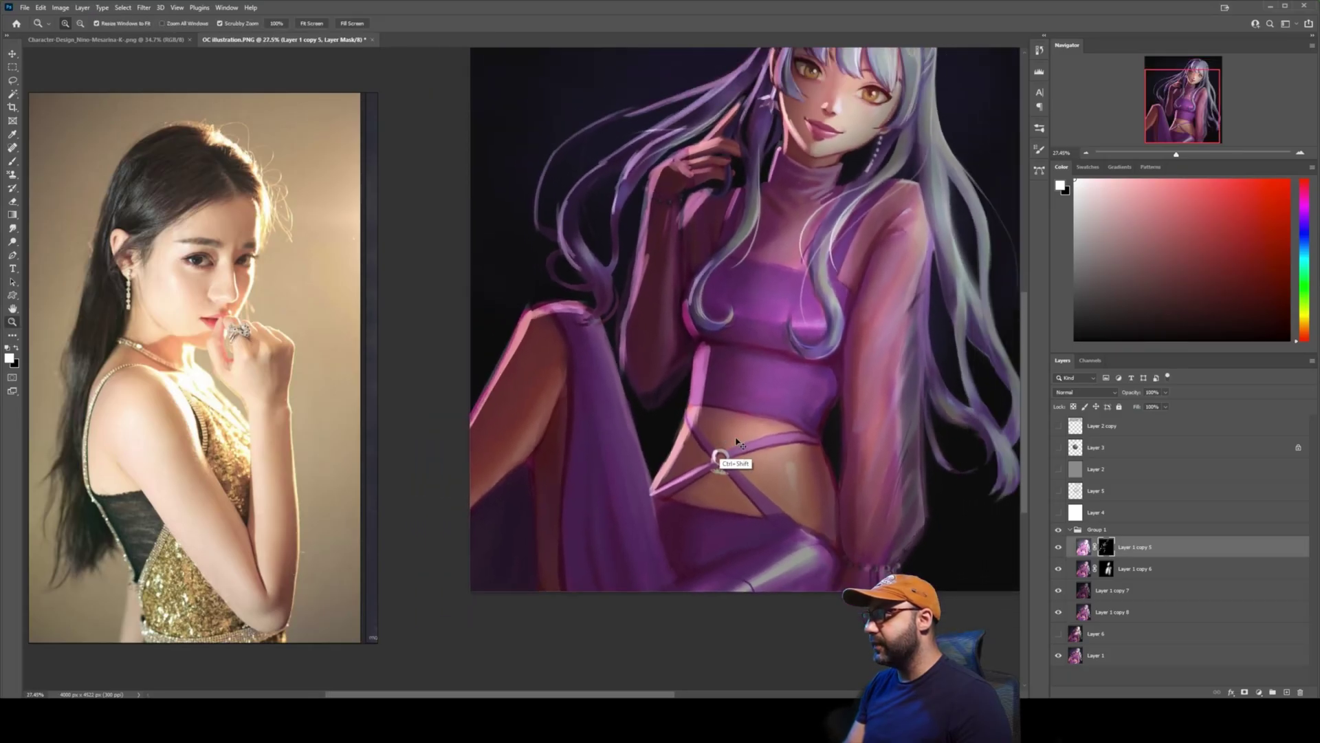
key("ctrl+shift+h")
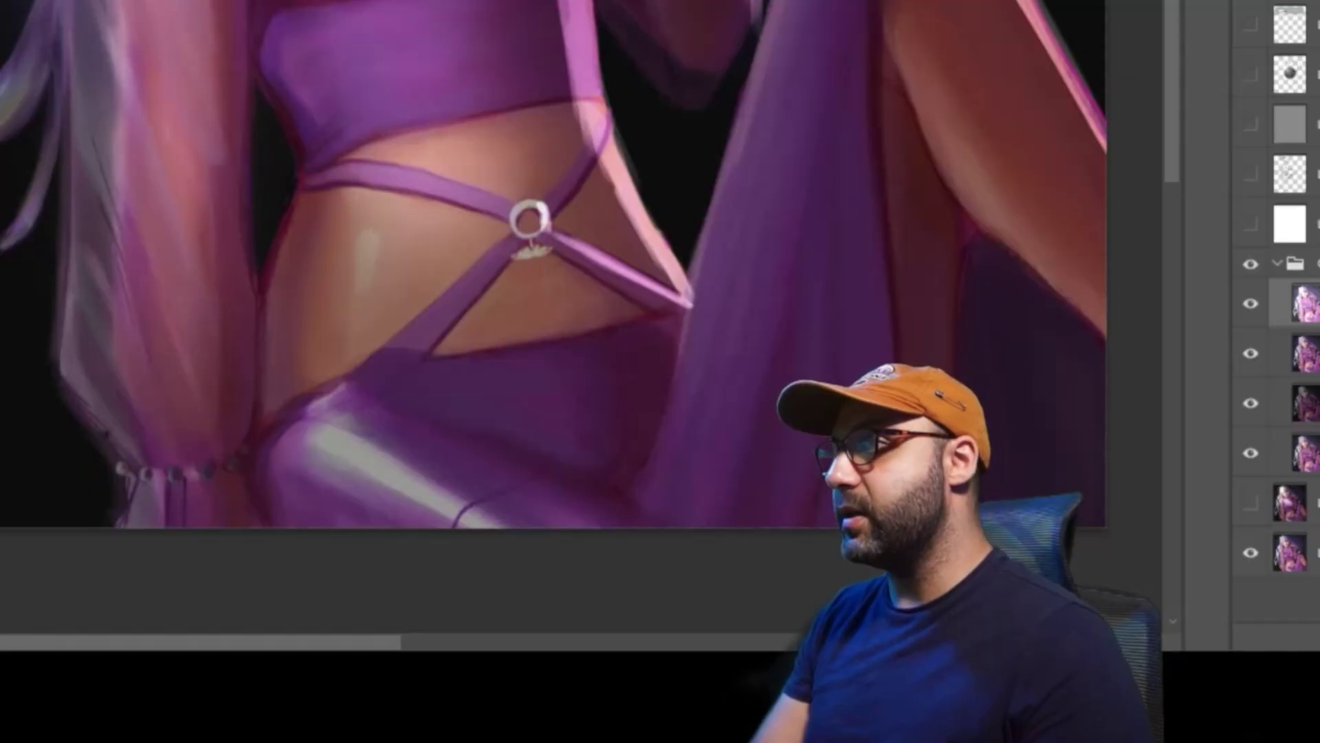
left_click_drag(708, 170, 681, 170)
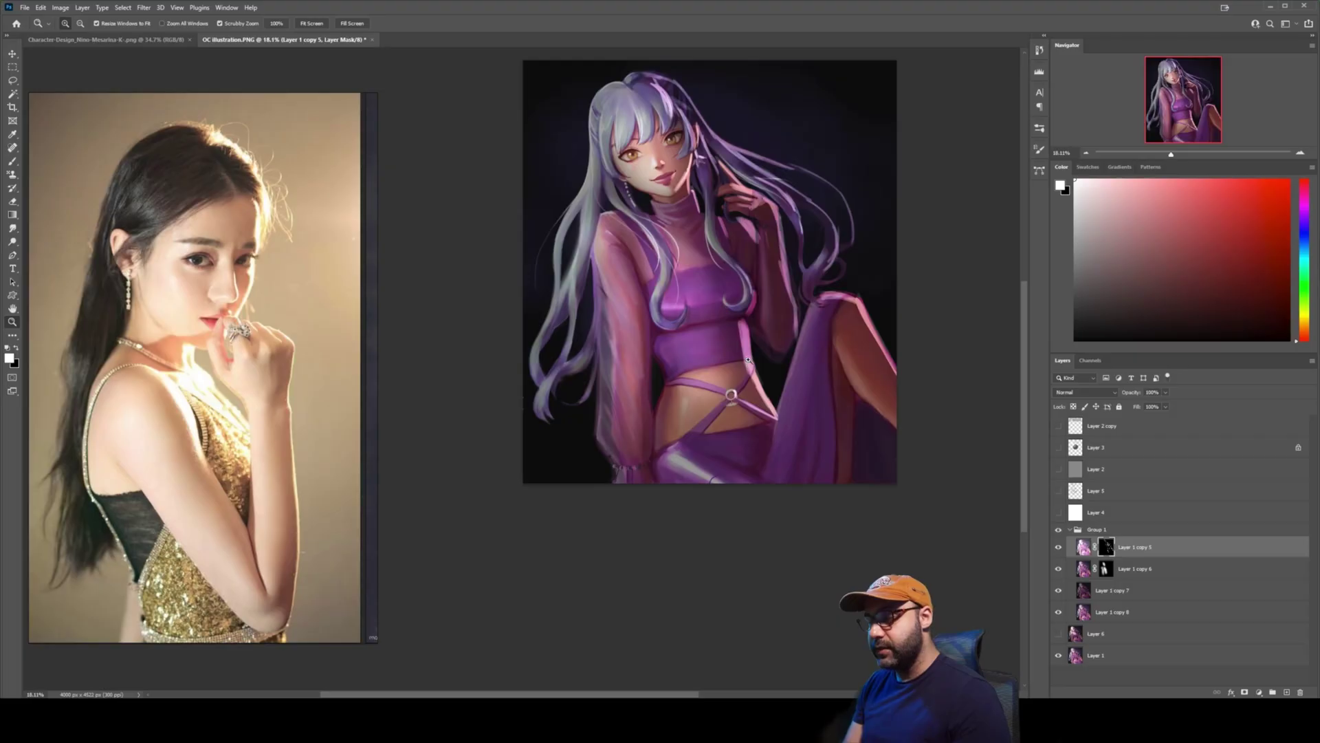
With the Mixer Brush, soften the rim light on Layer 1 copy 5's mask along the torso and waist.
key("b")
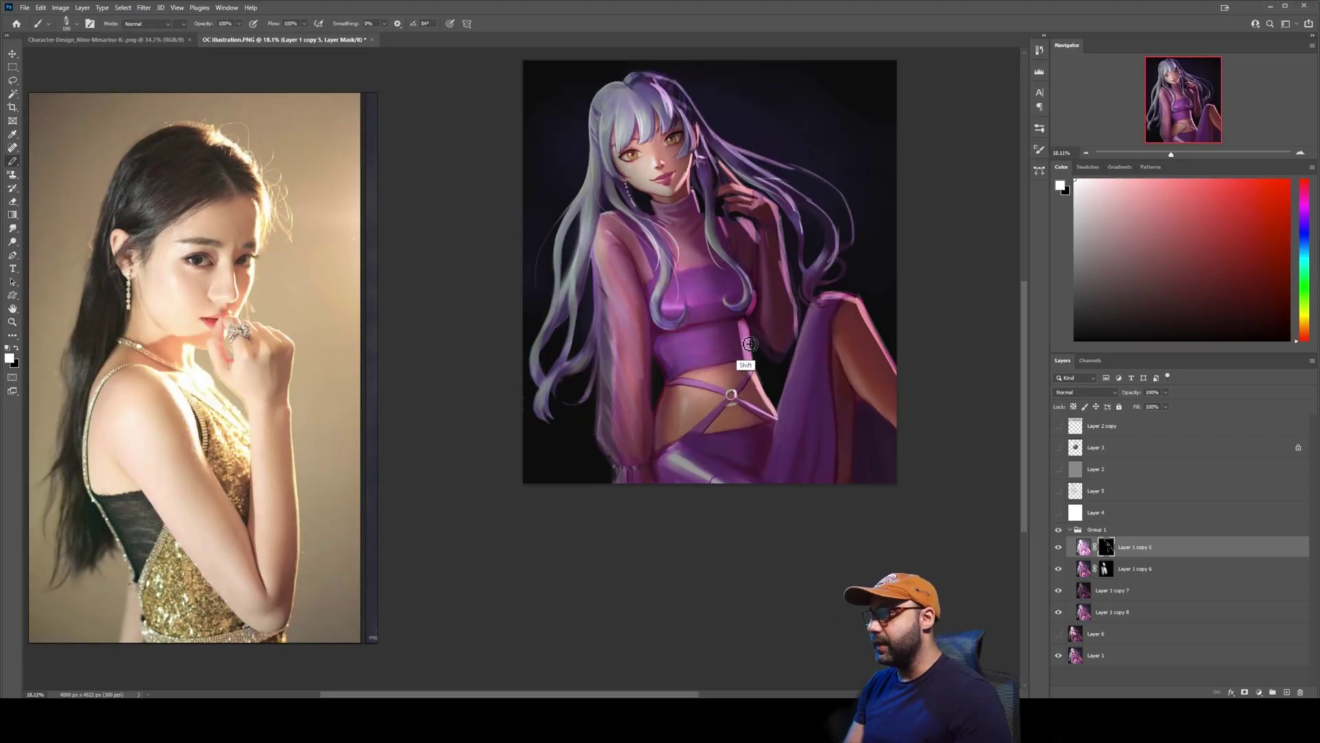
key("shift+b")
key("shift+b")
key("shift+b")
key("shift+b")
scroll(731, 394, "up", 3)
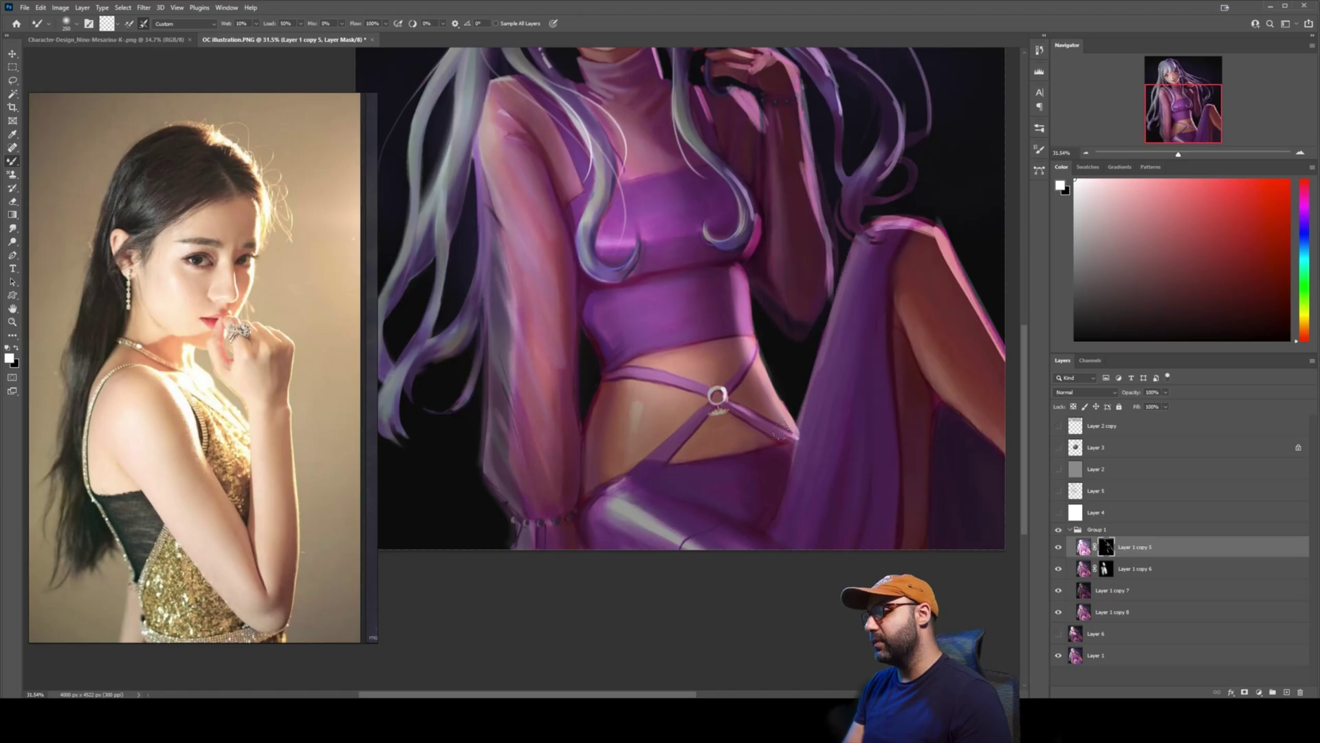
left_click_drag(733, 255, 629, 328)
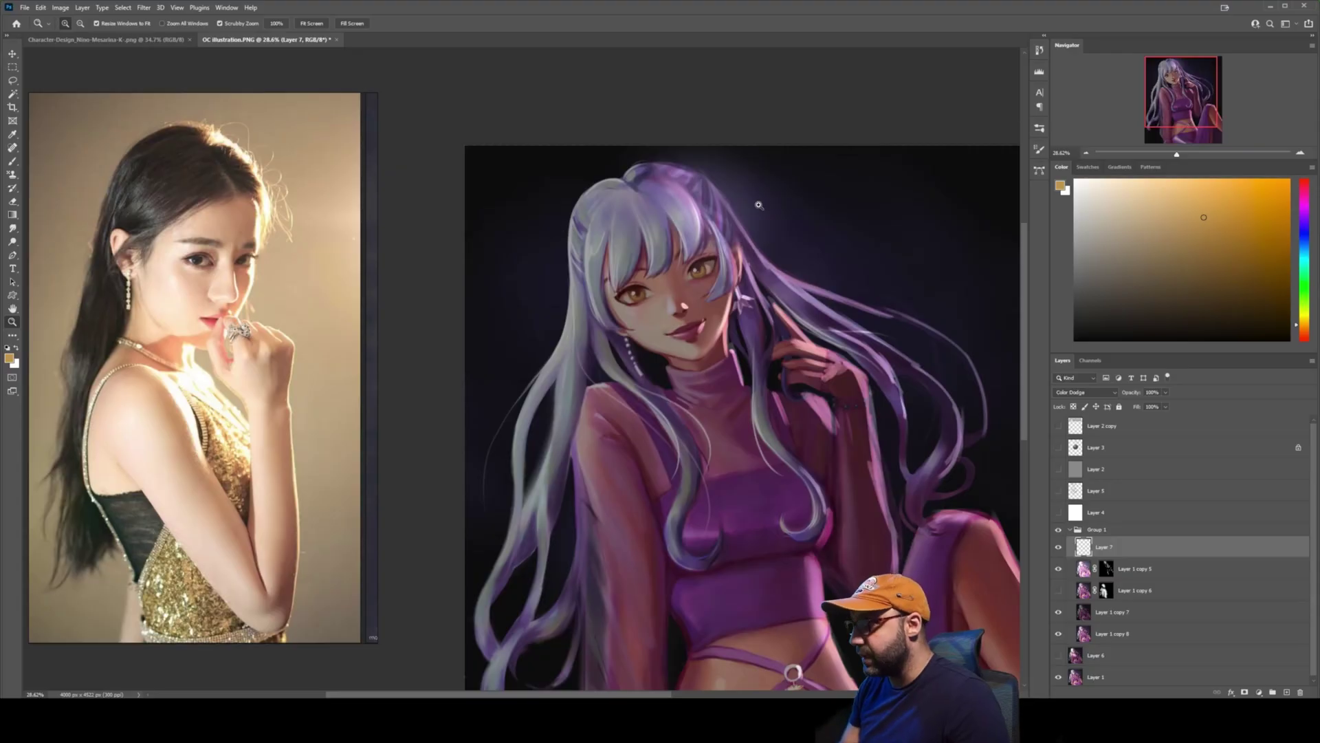
On the Color Dodge Layer 7, pick a darker orange and paint a warm glow on the cheek edge and nose tip.
left_click_drag(747, 197, 781, 197)
left_click_drag(667, 201, 683, 260)
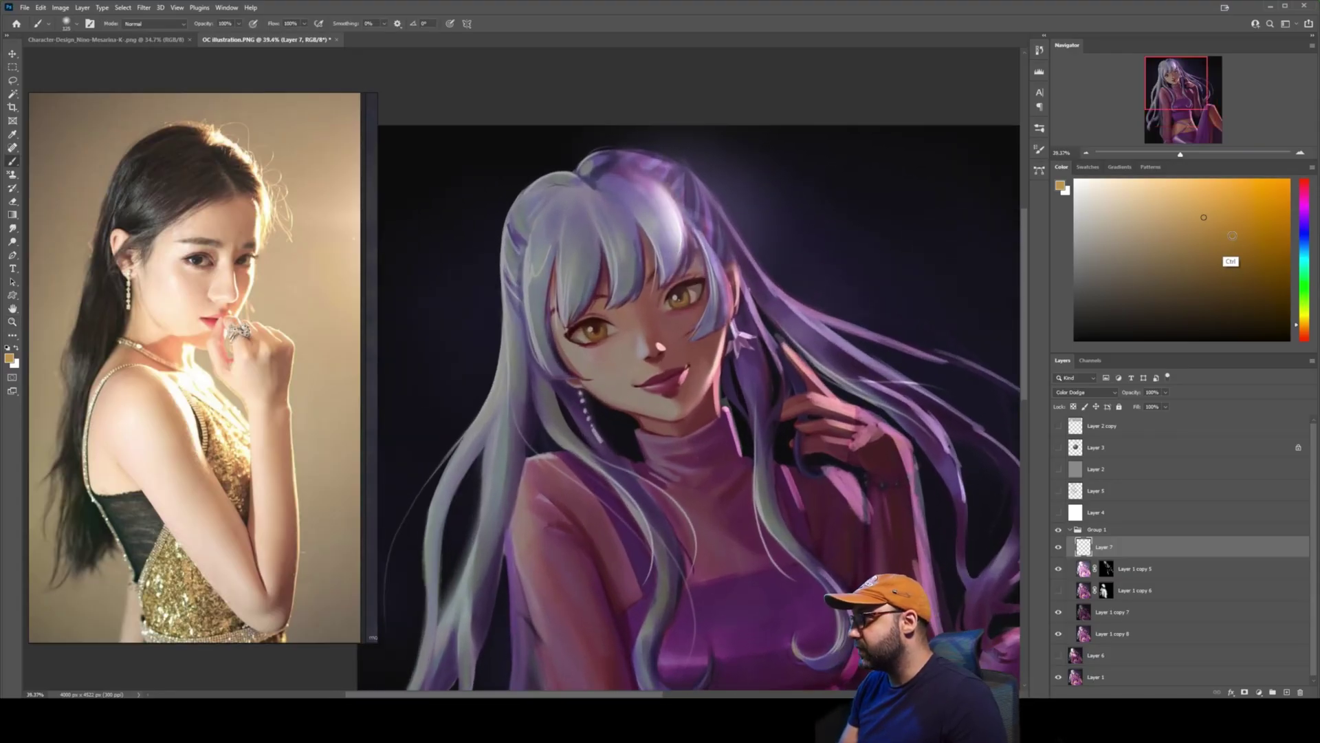
left_click(1273, 248)
scroll(708, 391, "up", 5)
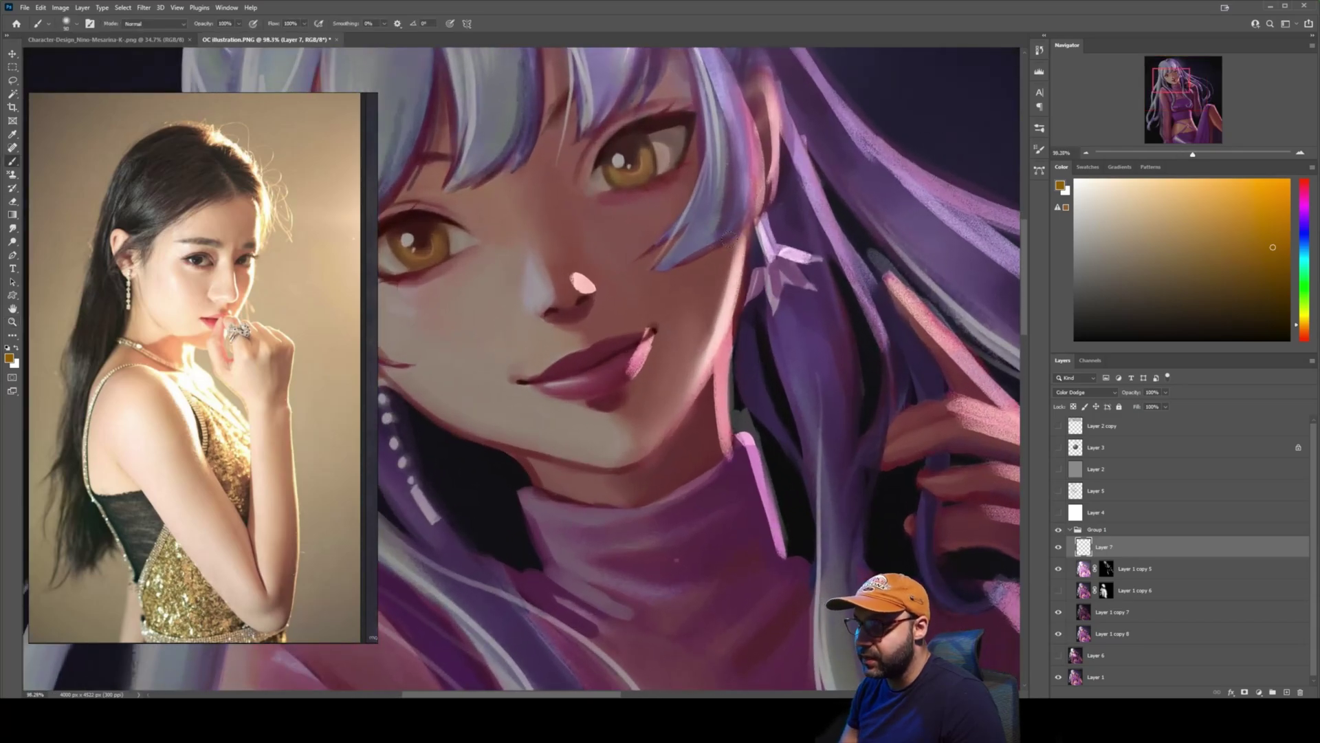
left_click_drag(733, 243, 705, 368)
key("z")
mouse_move(765, 313)
left_mouse_down()
mouse_move(685, 324)
mouse_move(752, 323)
left_mouse_up()
key("b")
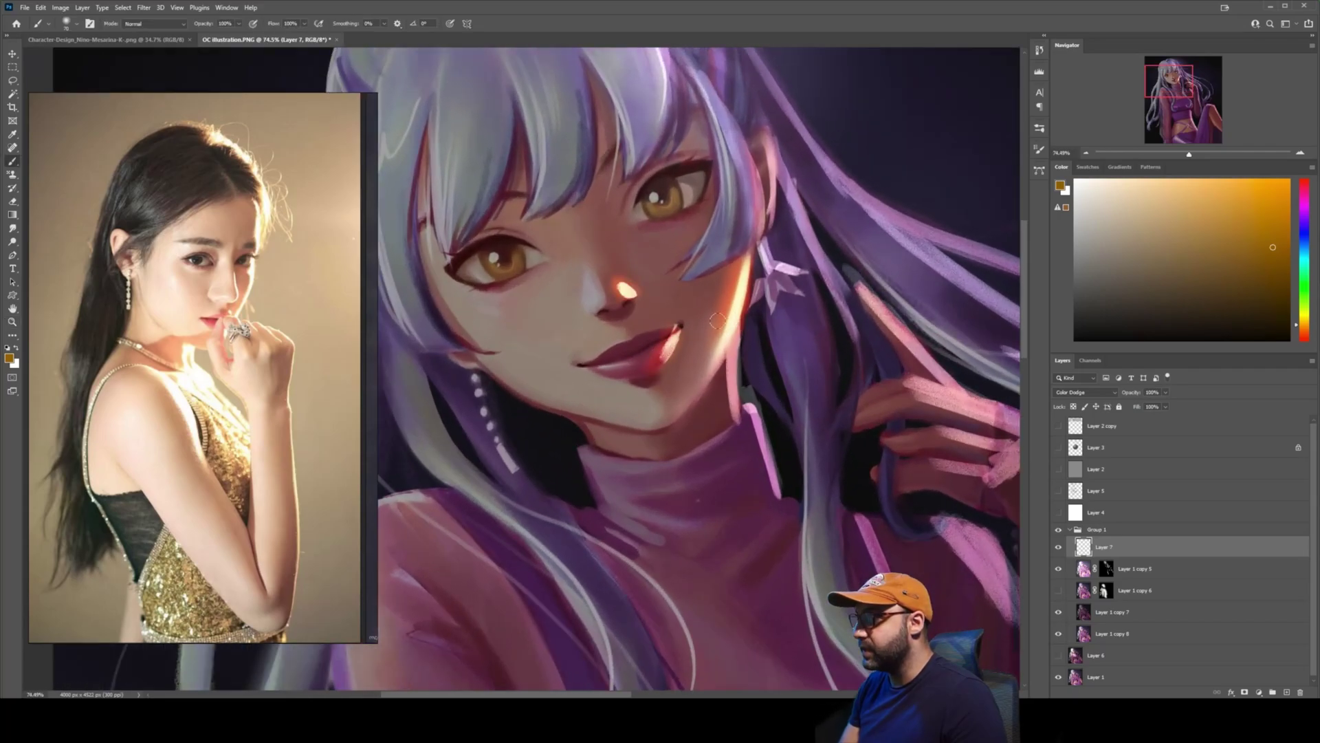
With a larger brush, paint the orange Color Dodge glow over the raised hand, wrist and forearm.
mouse_move(868, 364)
left_mouse_down()
mouse_move(697, 350)
mouse_move(645, 364)
left_mouse_up()
key("bracketright")
key("bracketright")
key("bracketright")
key("bracketright")
mouse_move(708, 402)
left_mouse_down()
mouse_move(791, 430)
mouse_move(786, 451)
left_mouse_up()
left_click_drag(811, 522, 884, 437)
left_click_drag(725, 494, 780, 461)
left_click_drag(829, 526, 891, 454)
key("x")
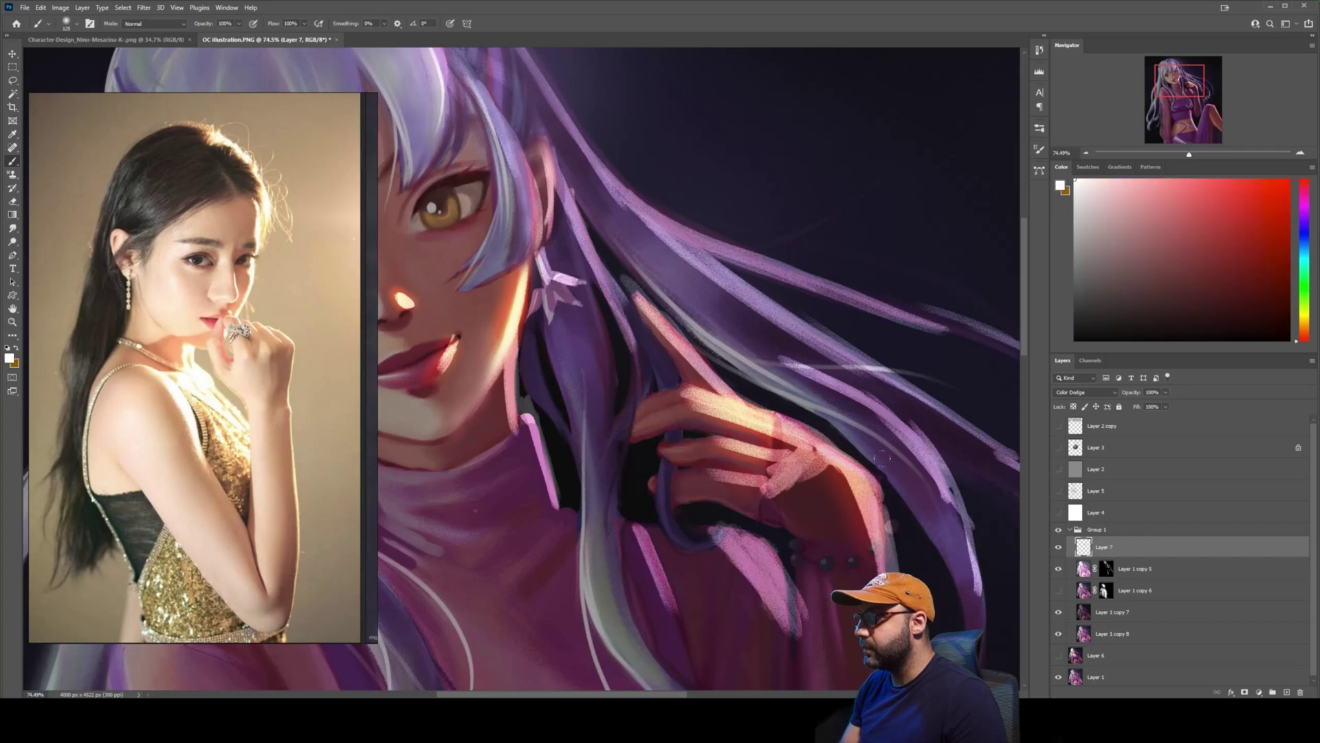
key("z")
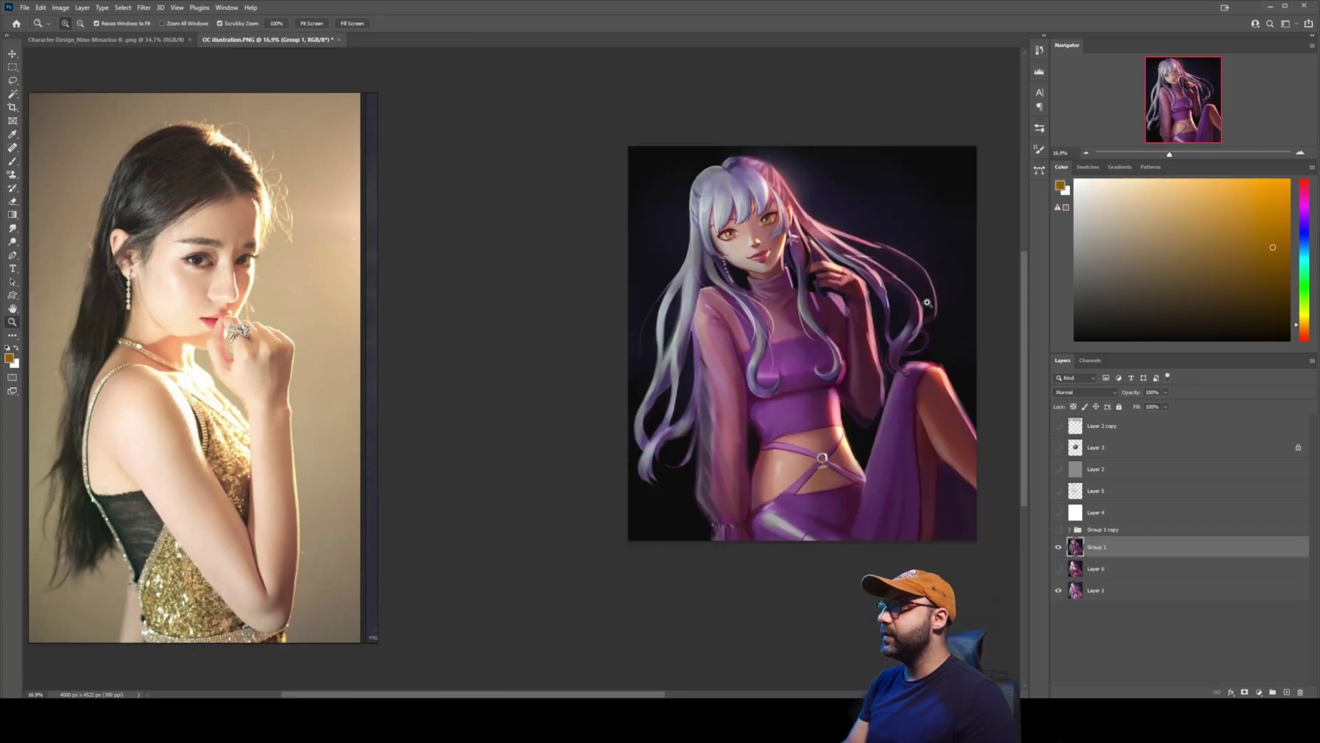
Toggle the merged Group 1 layer's visibility to compare the backlit version with the original illustration.
left_click_drag(920, 318, 868, 324)
left_click_drag(788, 307, 833, 307)
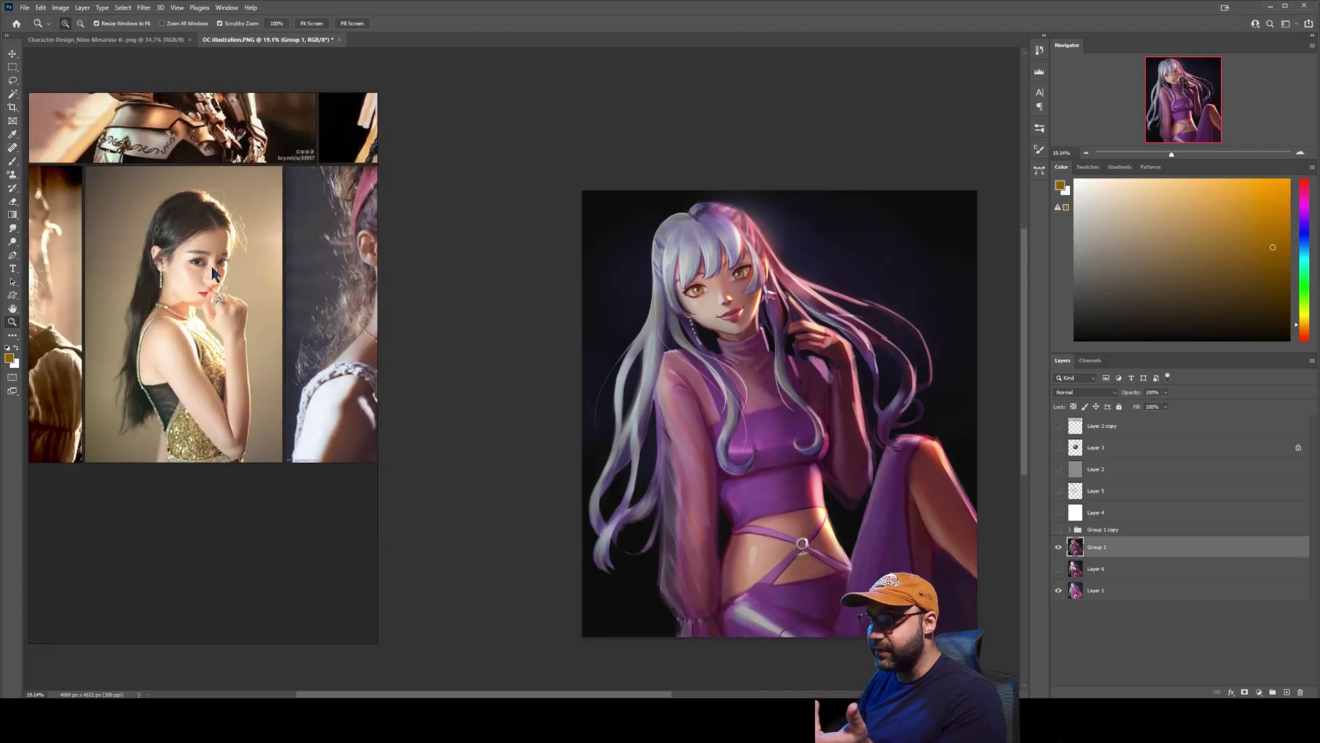
left_click_drag(889, 410, 788, 346)
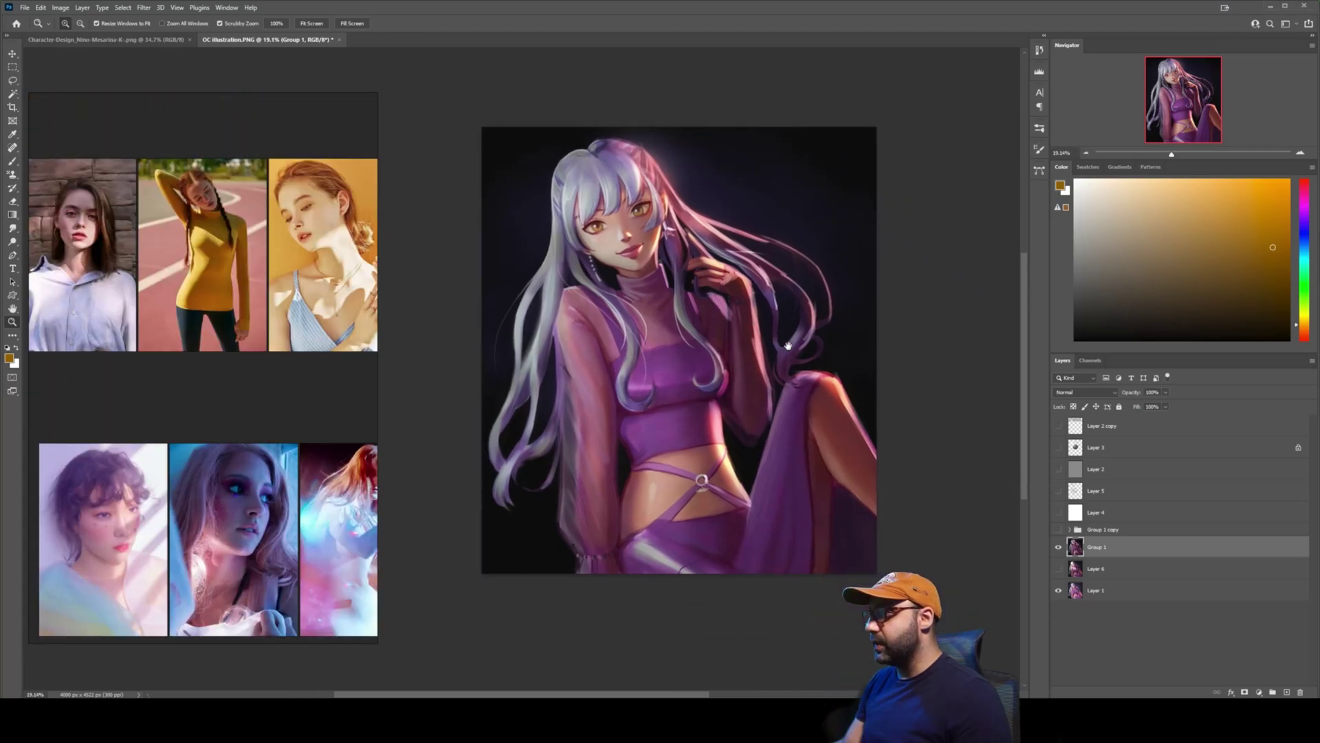
left_click(1059, 547)
left_click_drag(703, 306, 666, 275)
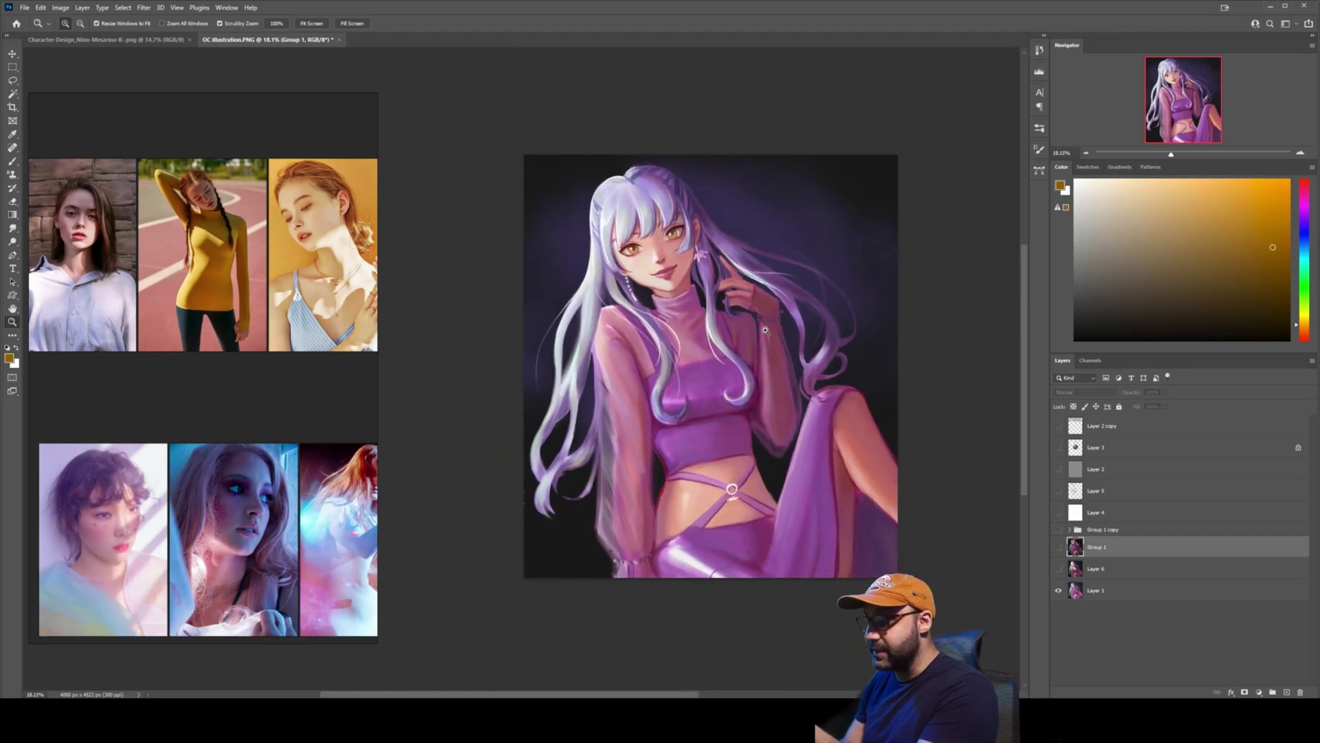
left_click(1059, 547)
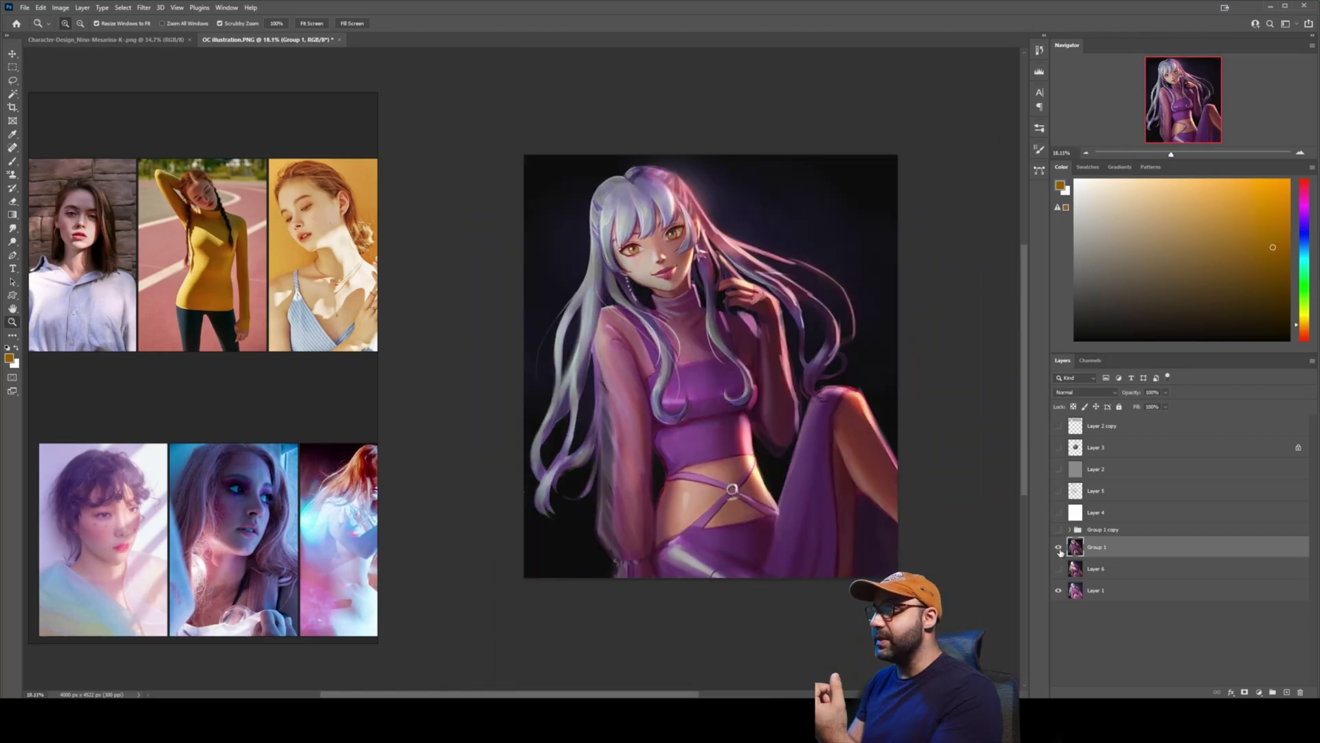
scroll(674, 261, "up", 3)
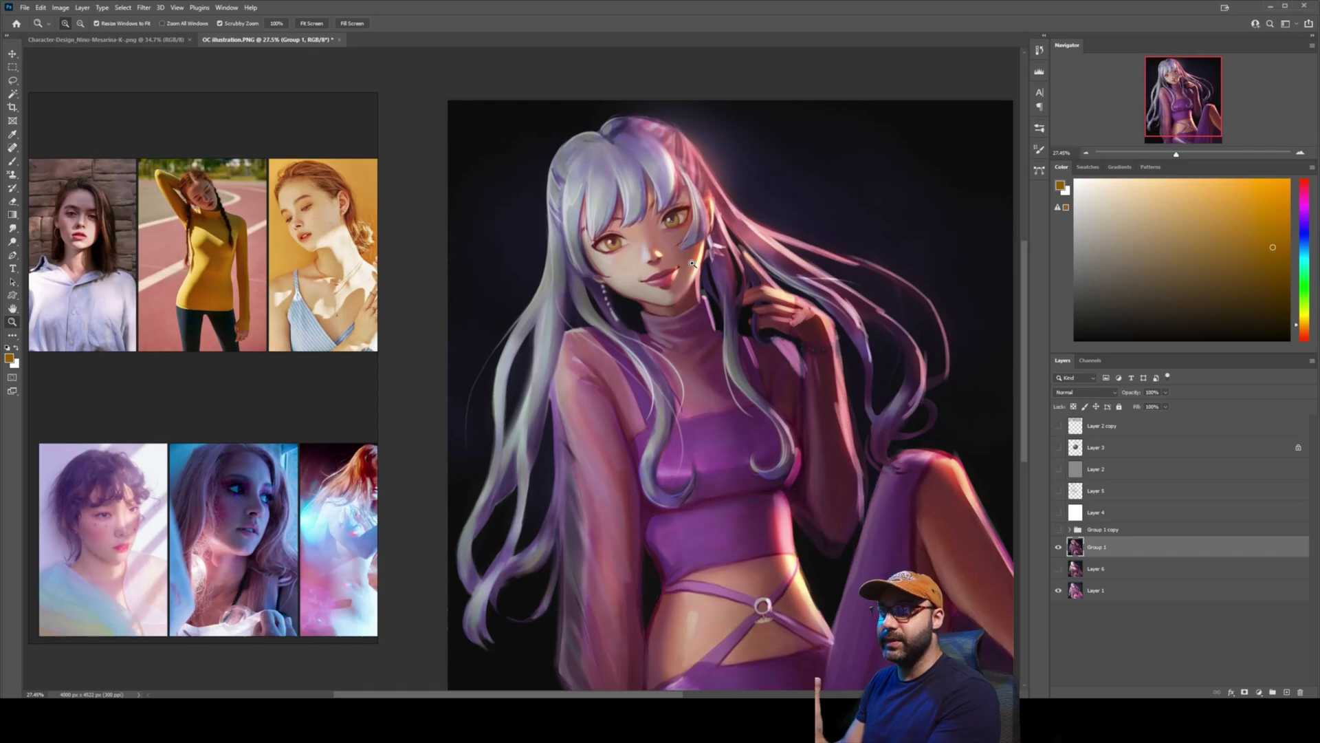